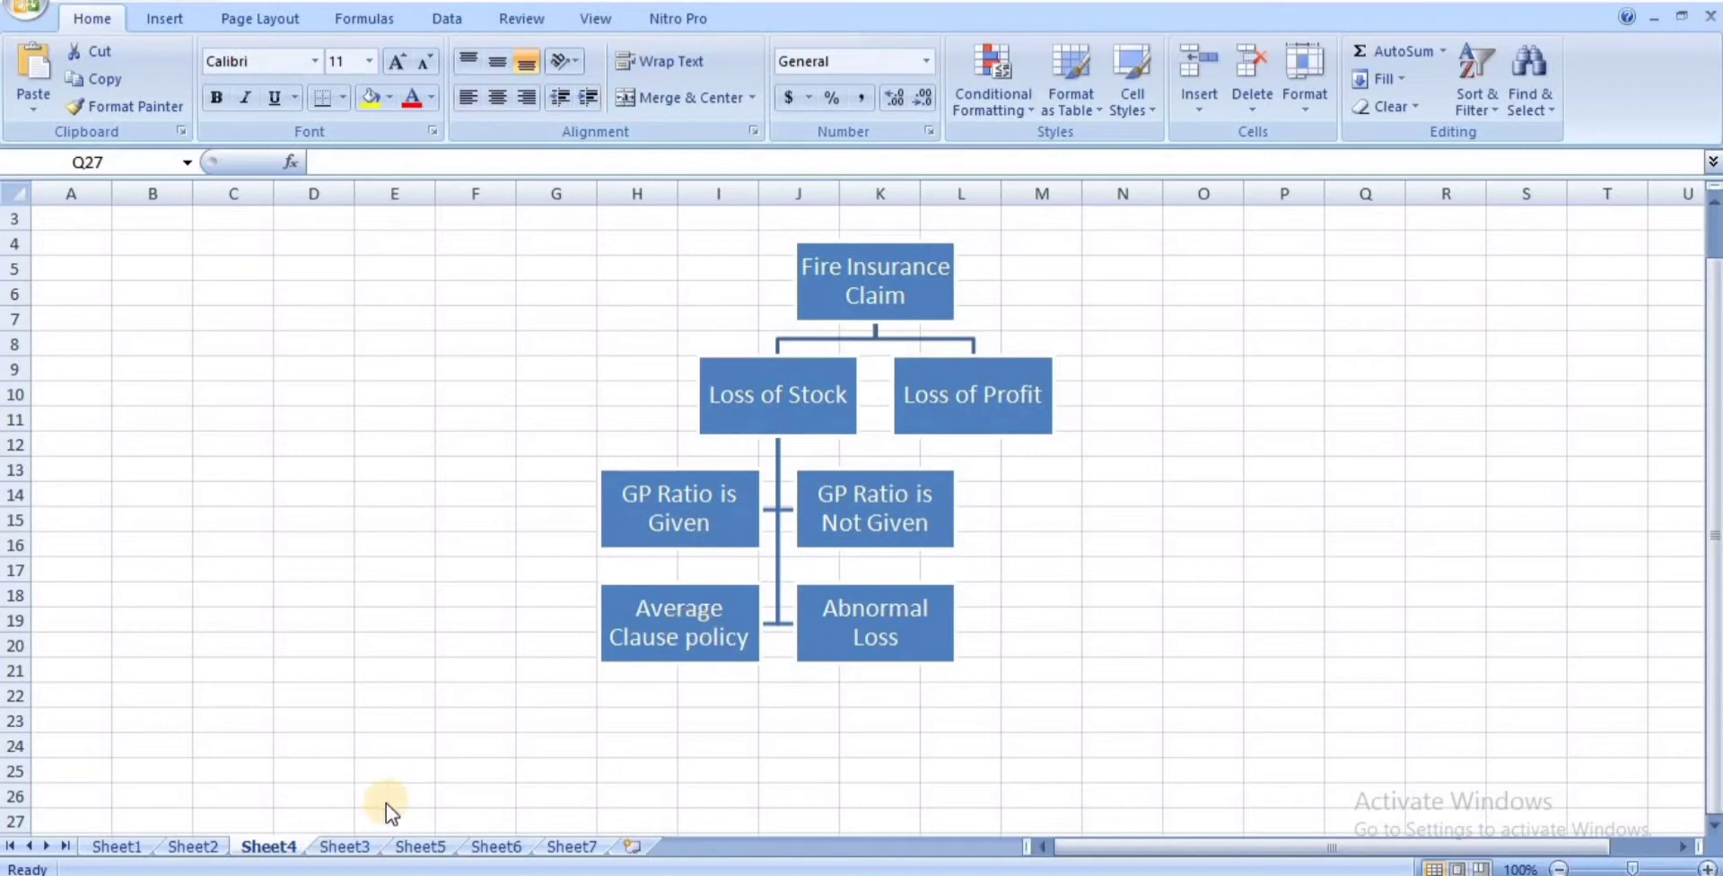
# - On Sheet3, enter 36750 as the opening stock in D6 and 104940 as the purchases in D7 of the Memorandum Trading A/C
pyautogui.click(343, 844)
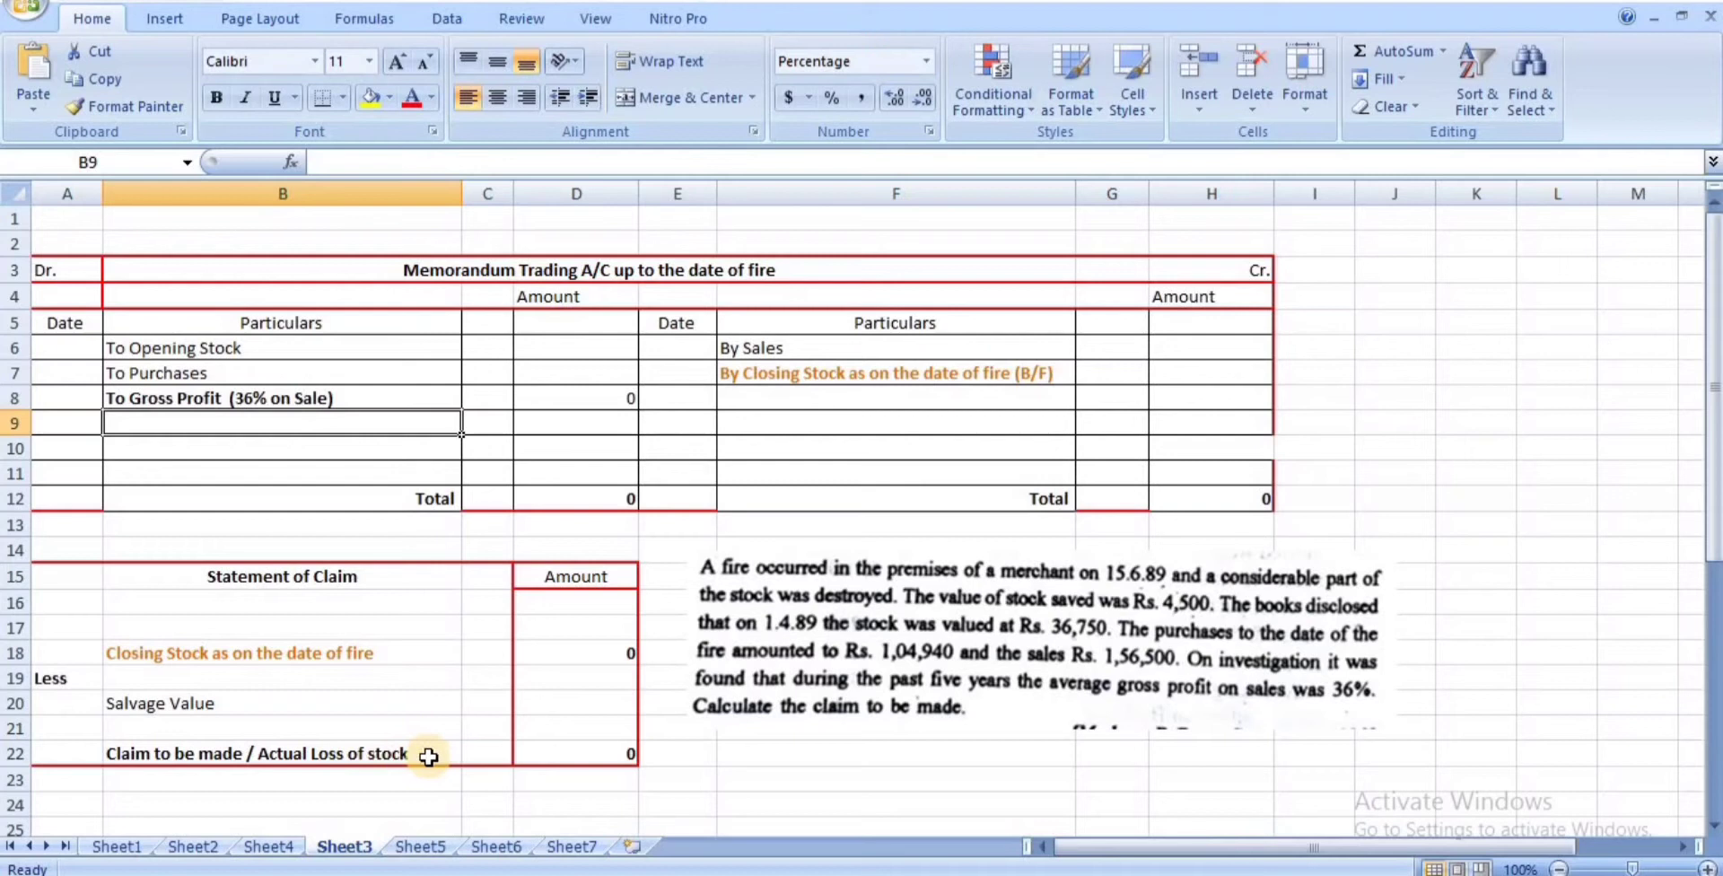
pyautogui.click(574, 350)
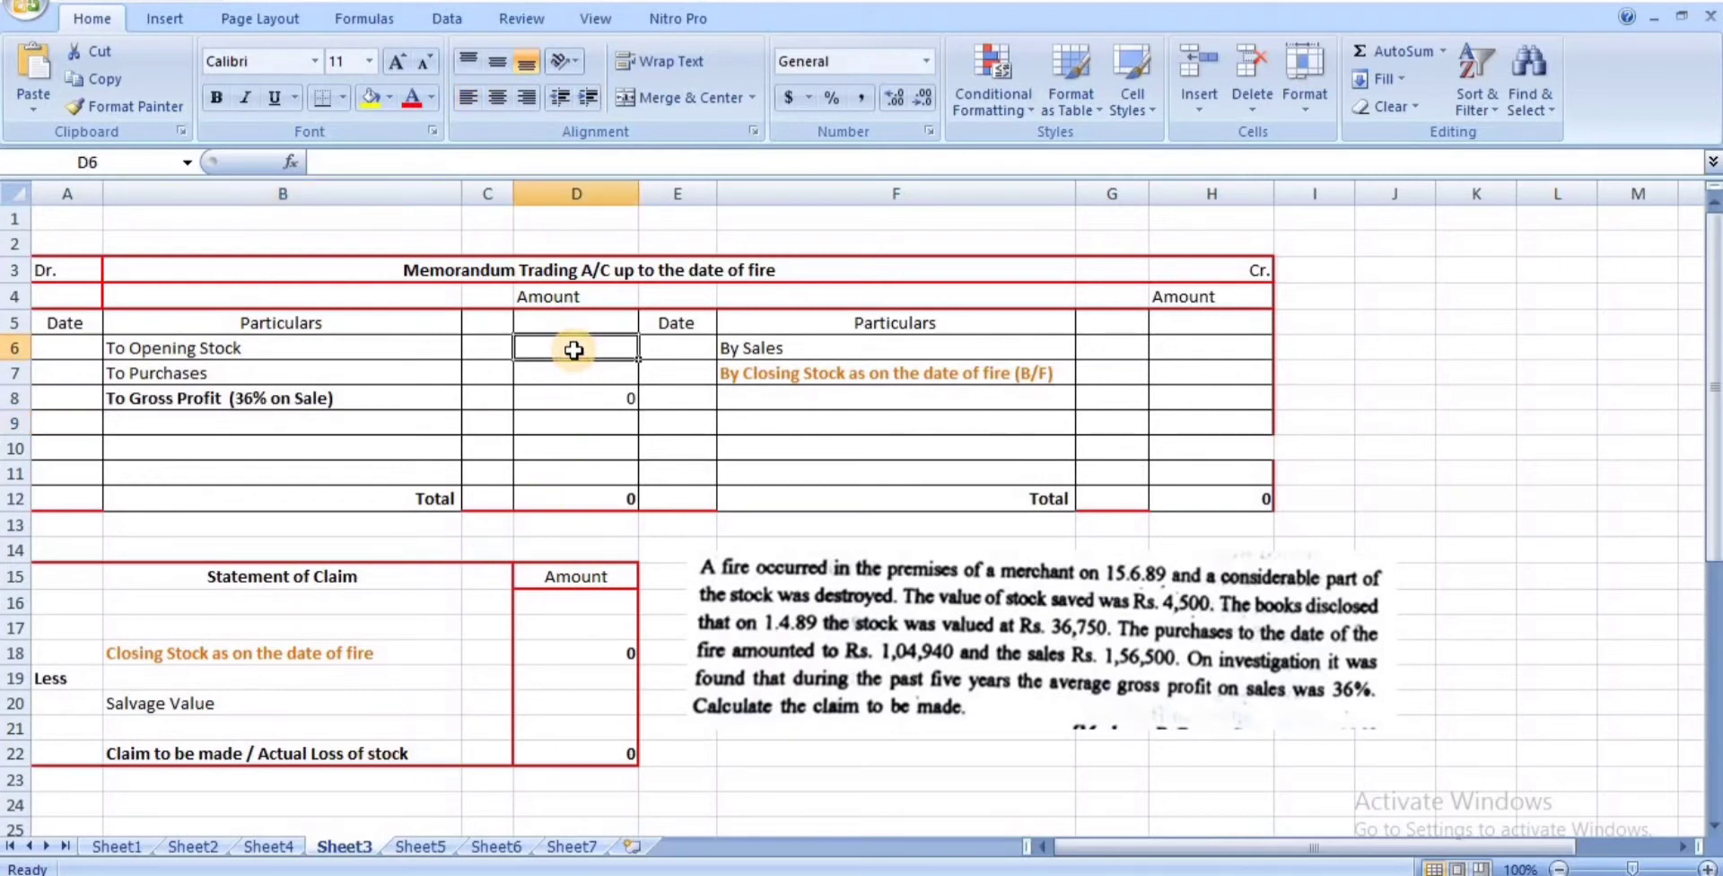
pyautogui.write('3')
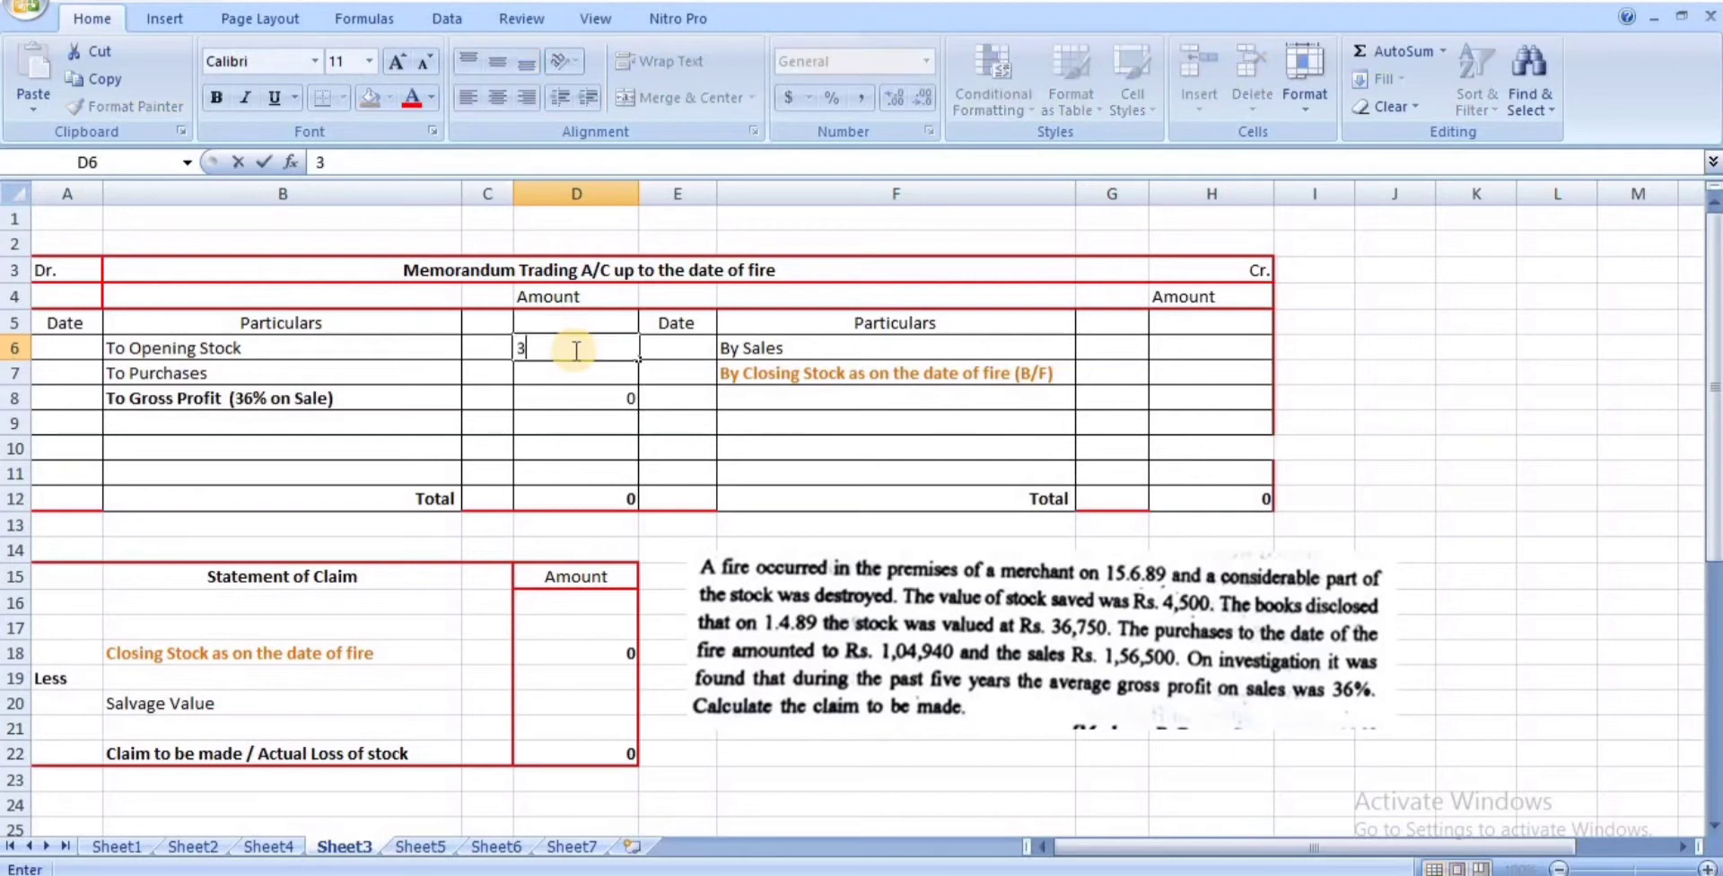
pyautogui.write('6750')
pyautogui.press('Return')
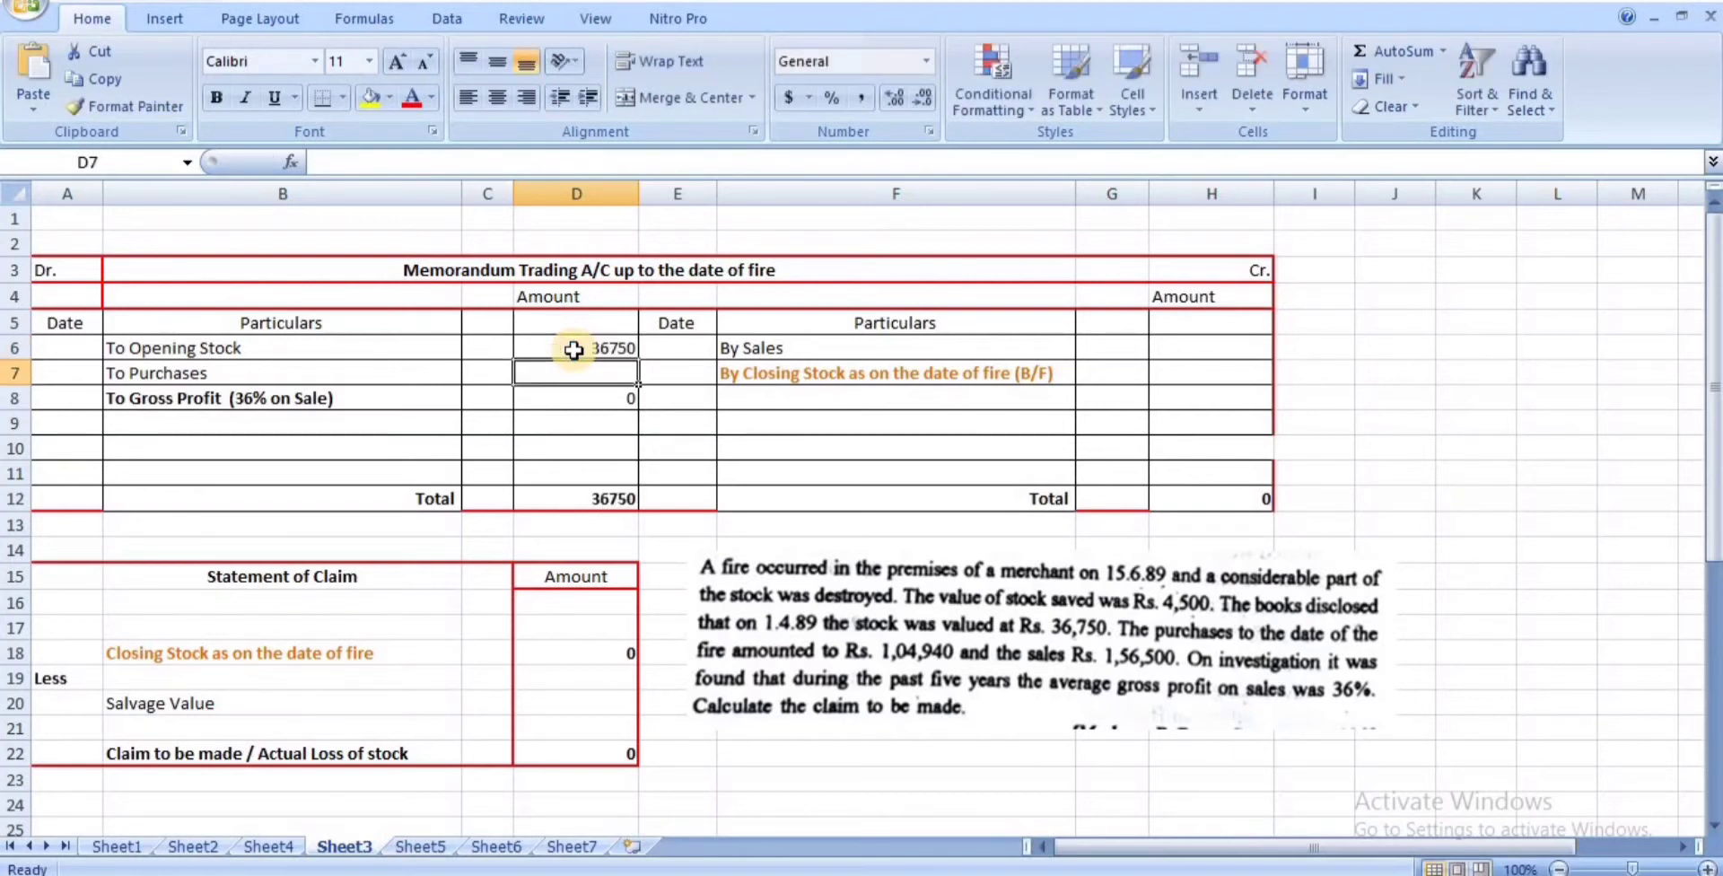
pyautogui.write('1')
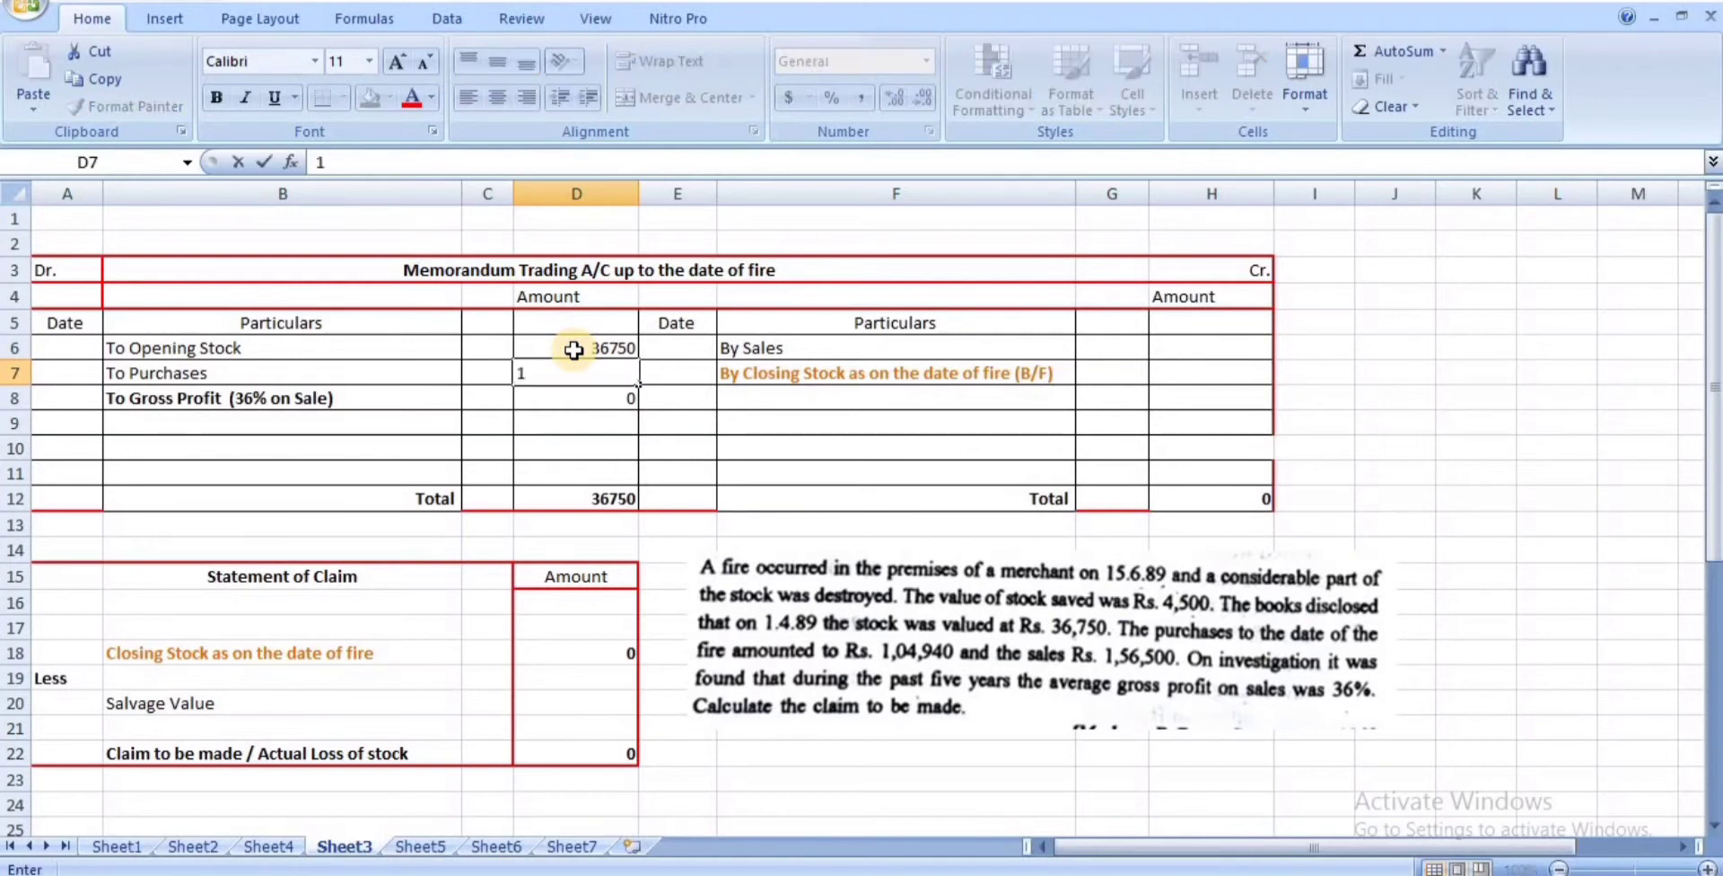
pyautogui.write('04940')
pyautogui.press('Return')
# - Enter 156500 as the By Sales amount in H6 on the credit side of the trading account
pyautogui.press('Up')
pyautogui.press('Up')
pyautogui.press('Right')
pyautogui.press('Right')
pyautogui.press('Right')
pyautogui.press('Right')
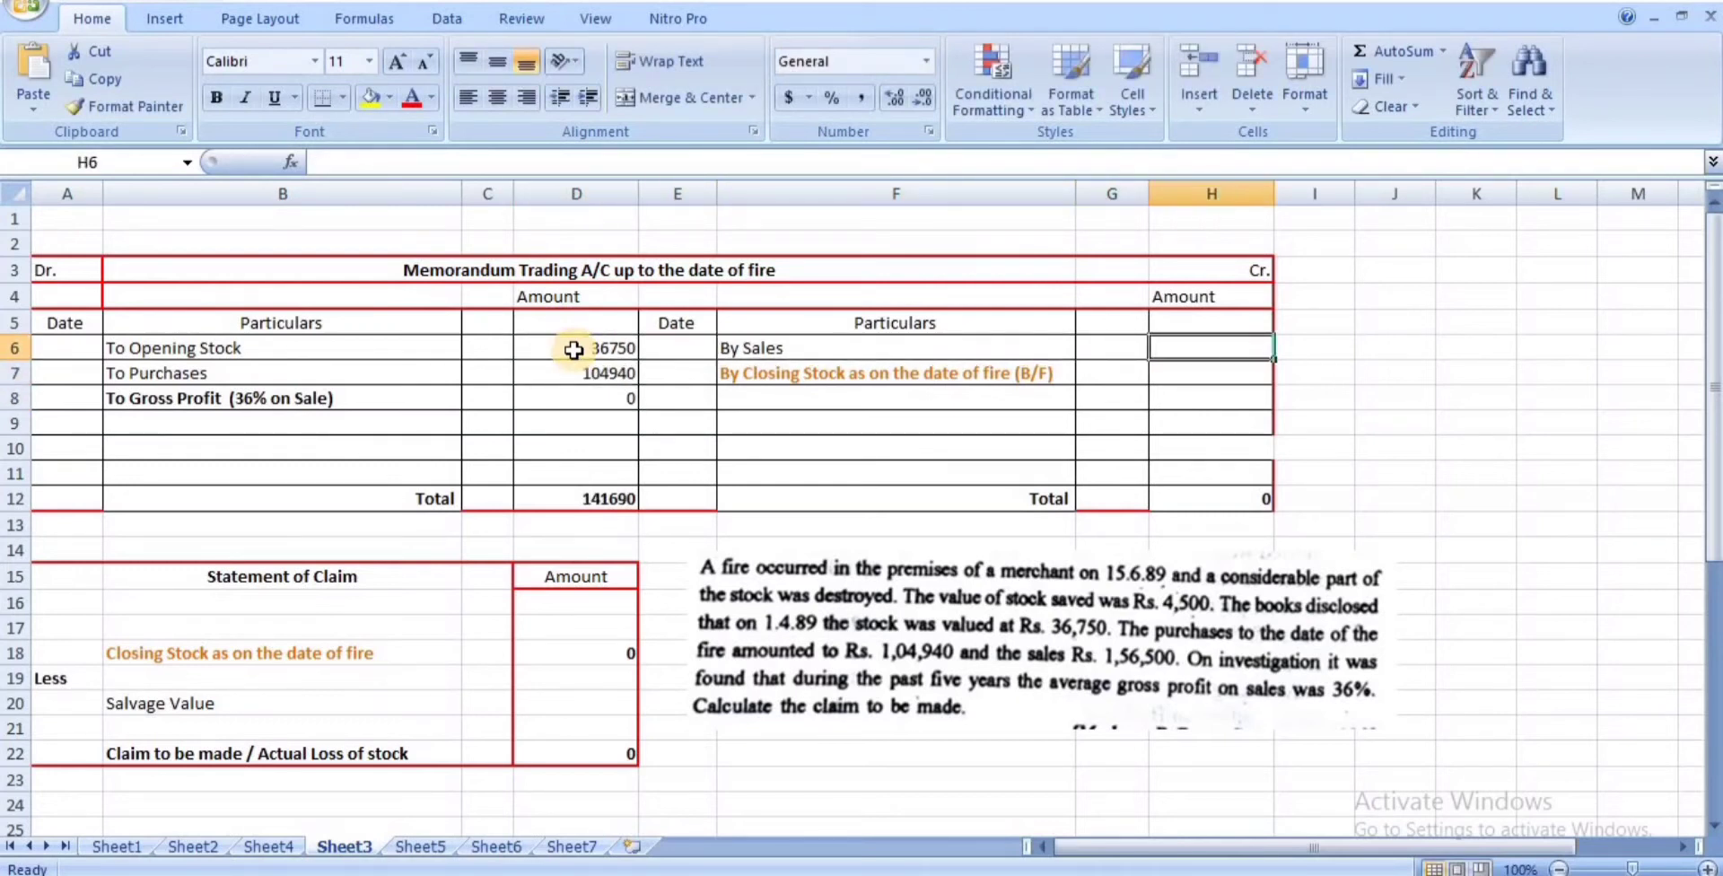
pyautogui.write('156')
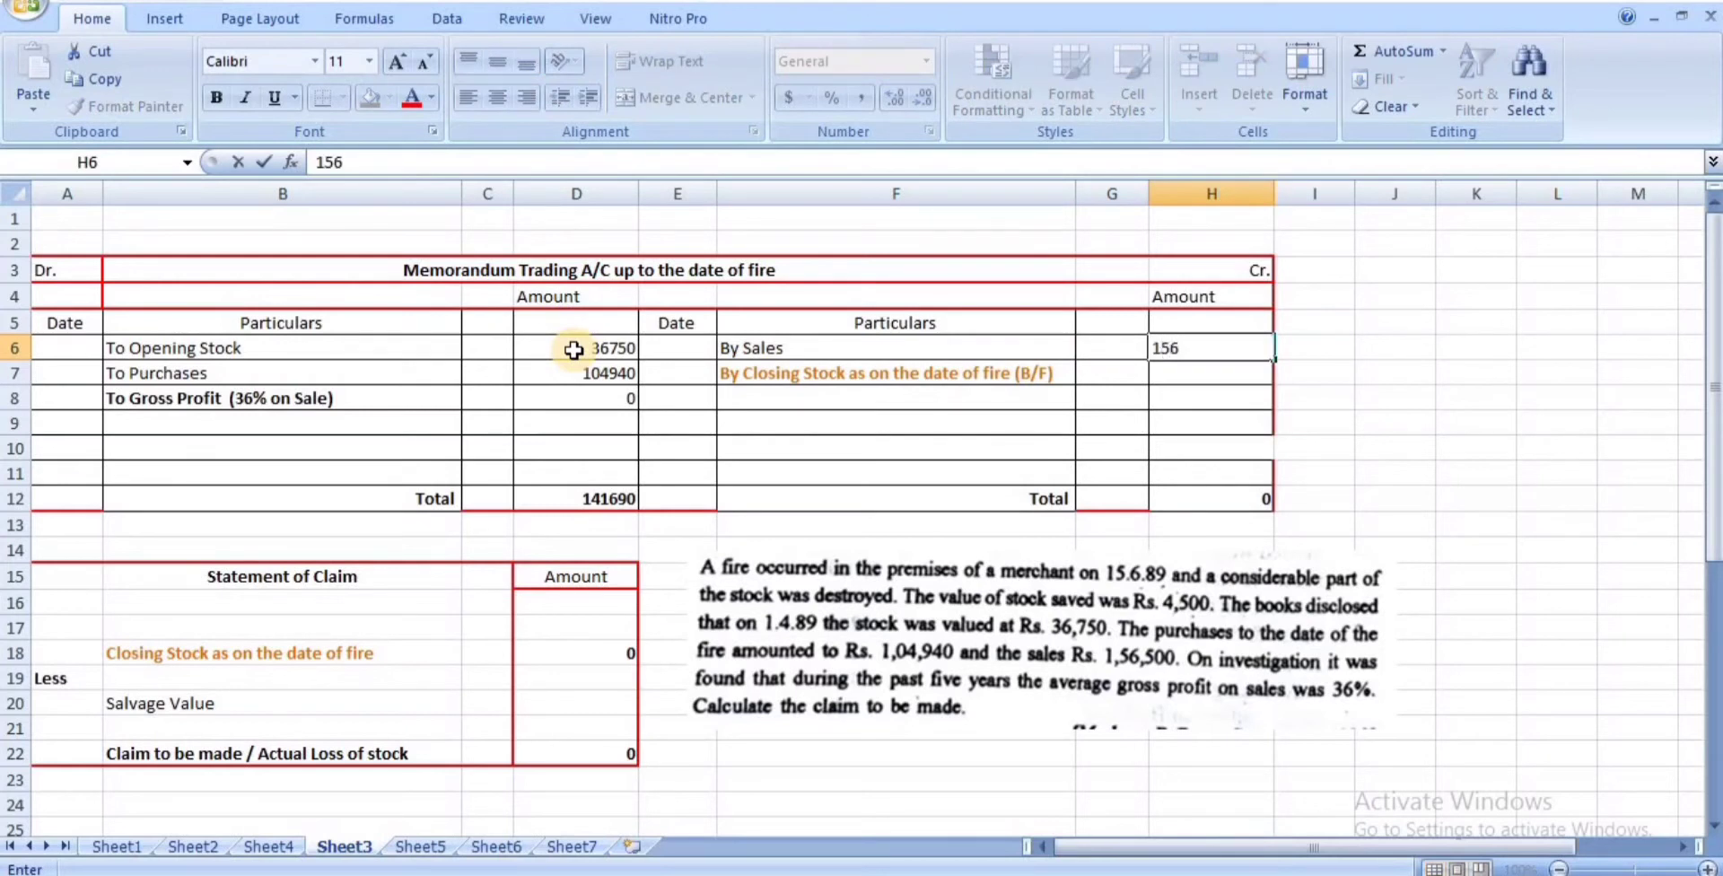
pyautogui.write('500')
pyautogui.press('Return')
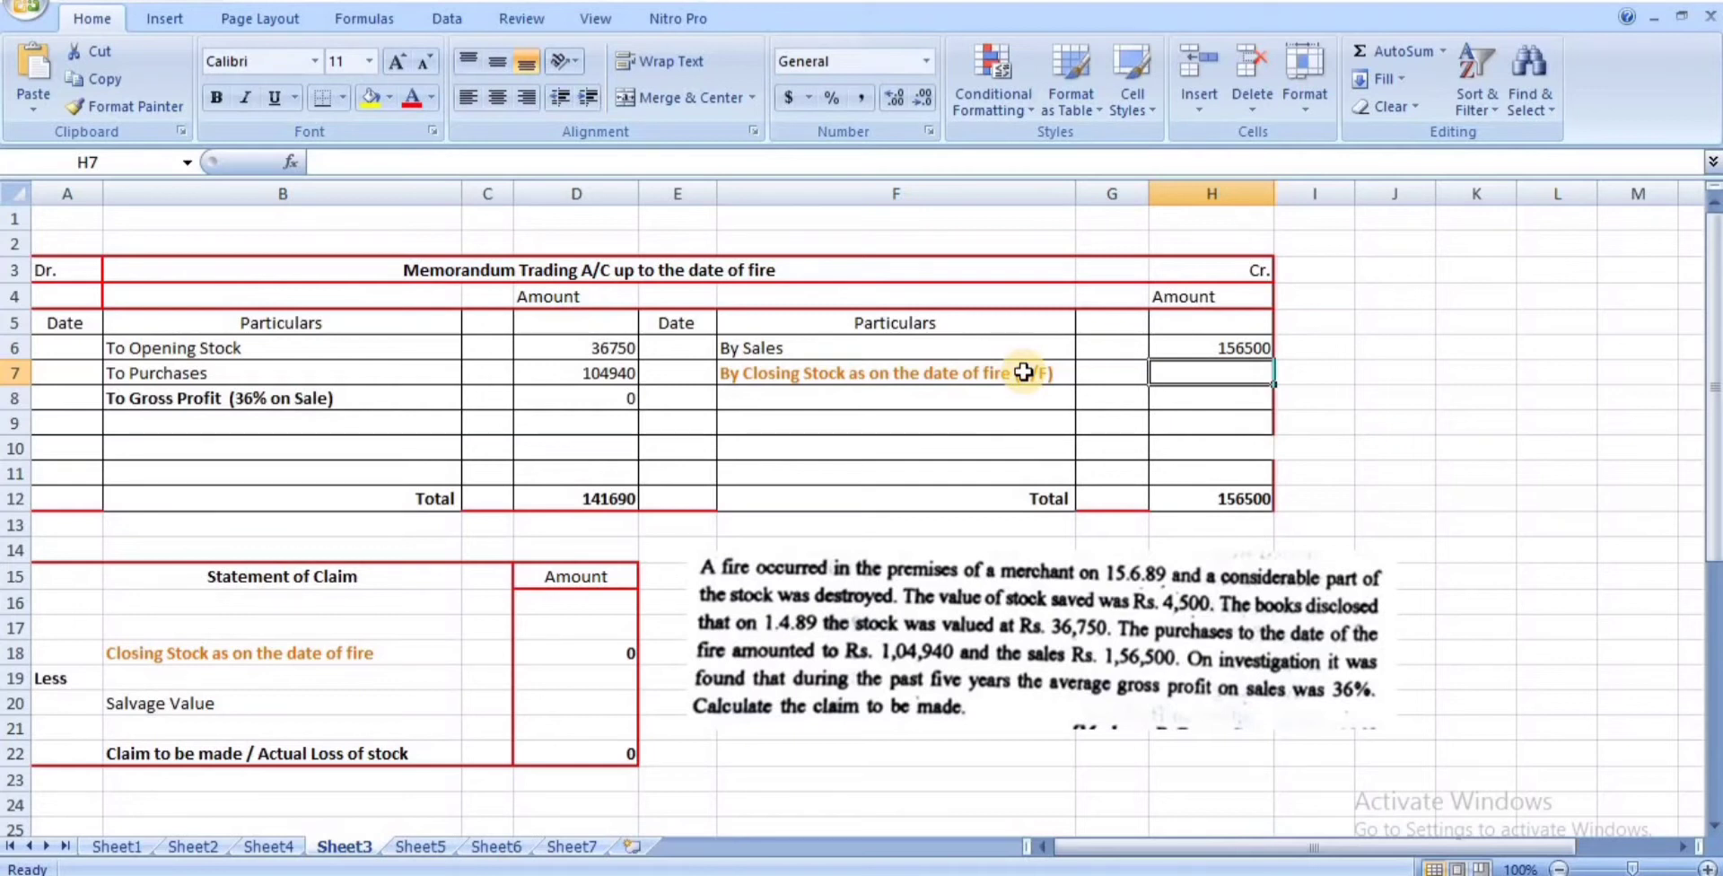
# - Enter 56340 as the gross profit in D8 and 41530 as the closing stock on the date of fire in H7
pyautogui.click(597, 390)
pyautogui.write('56')
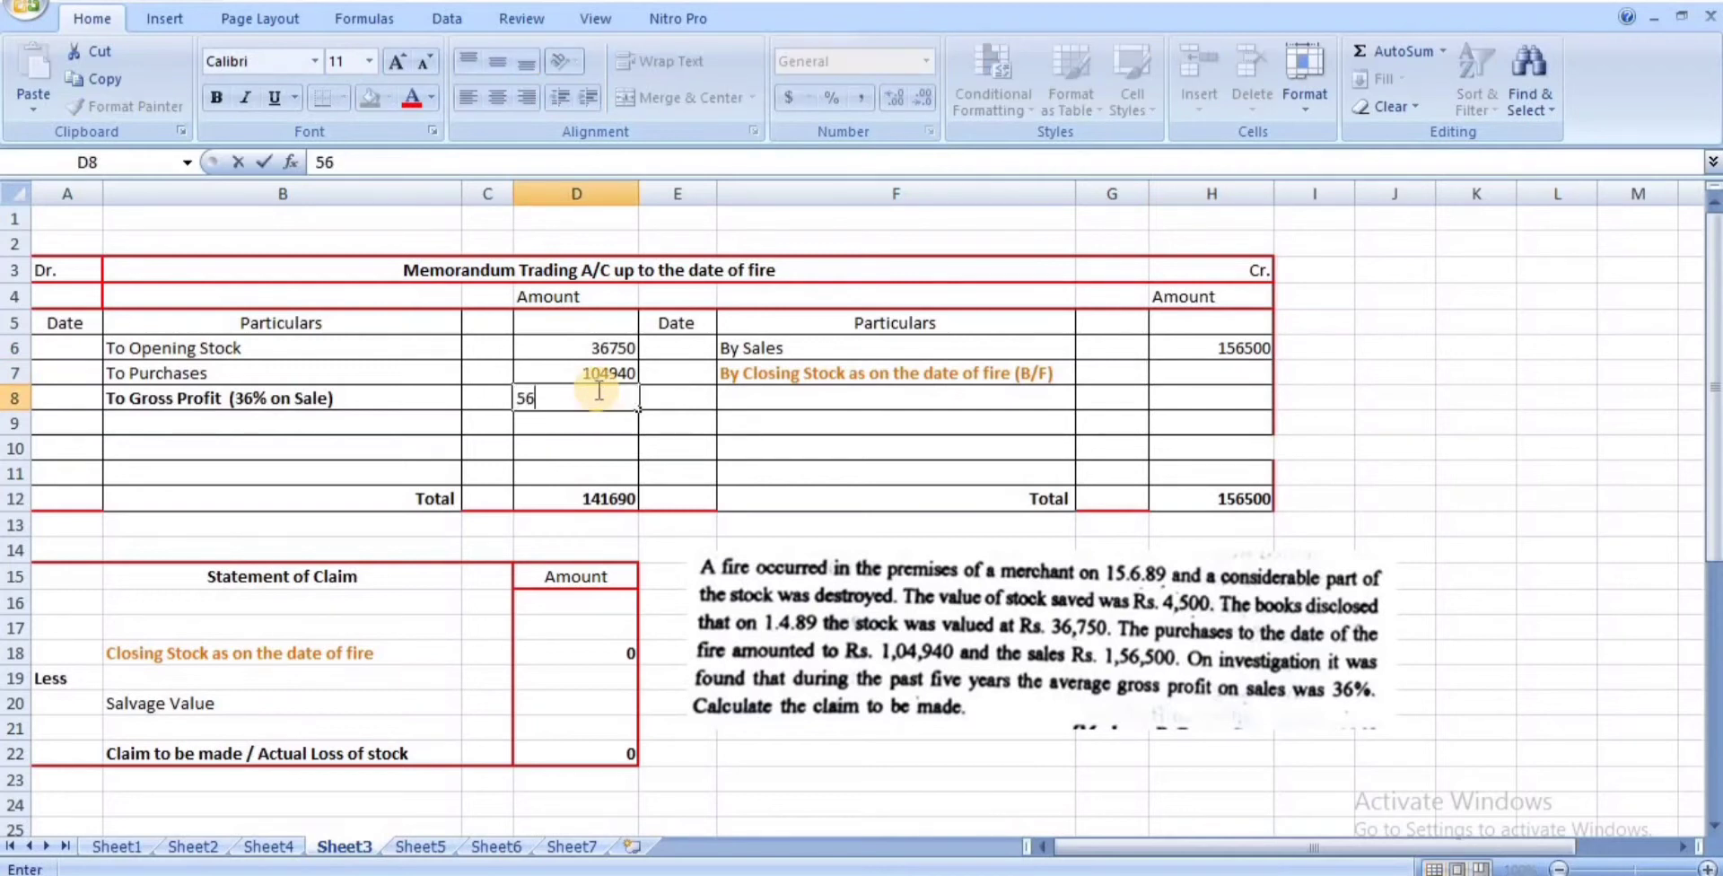
pyautogui.write('340')
pyautogui.press('Return')
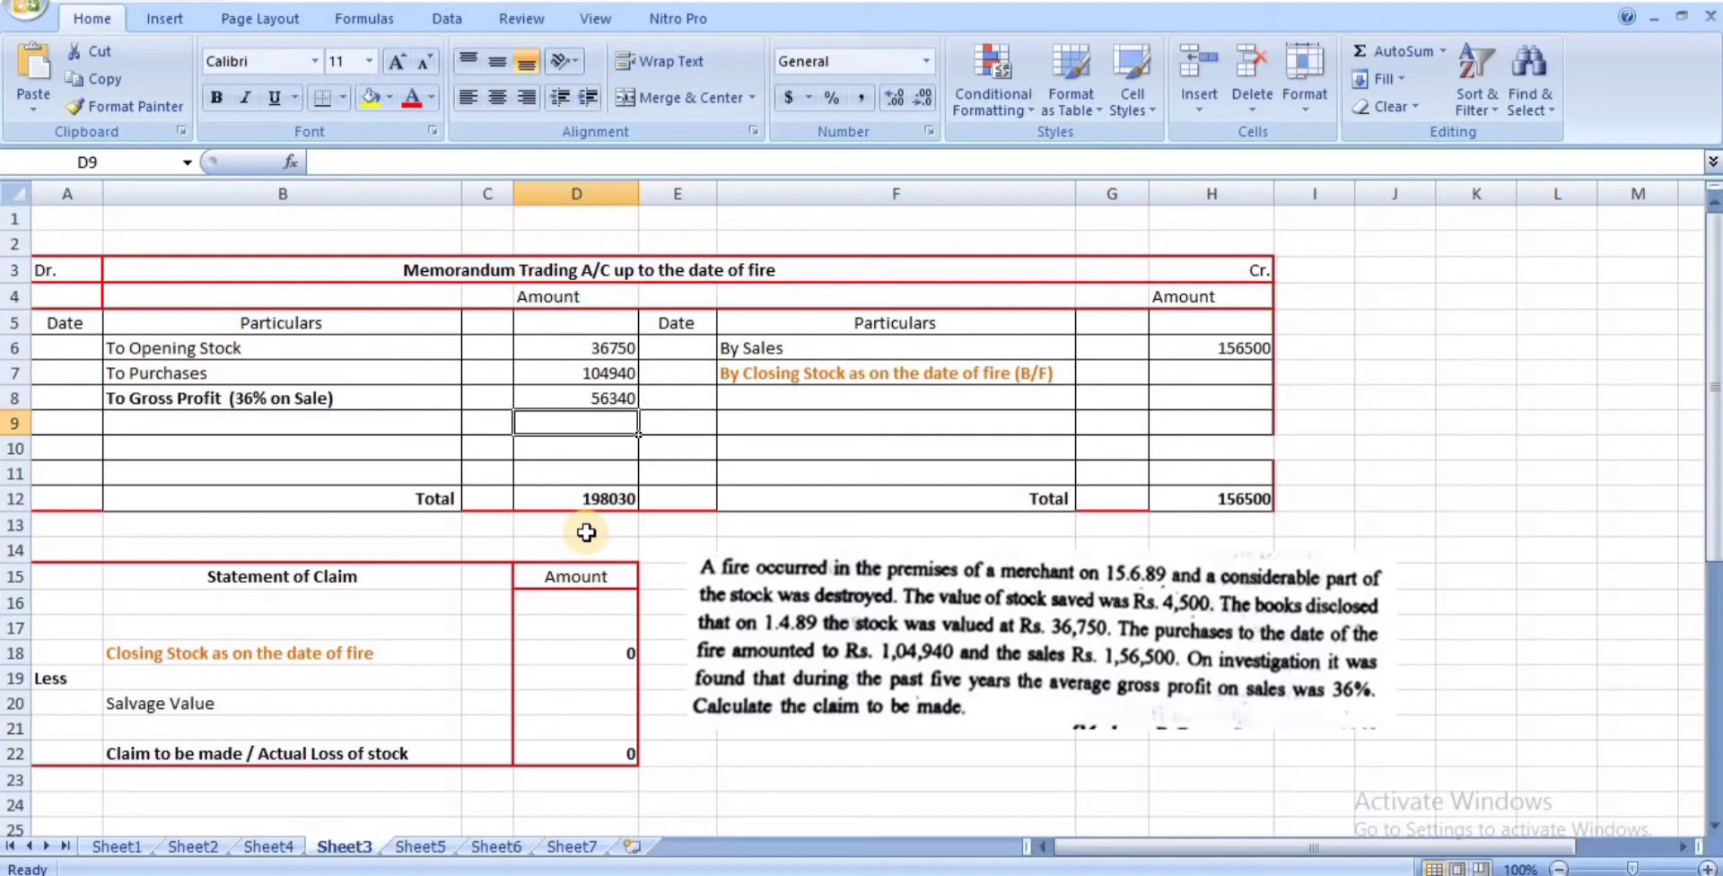
pyautogui.click(1236, 375)
pyautogui.write('4')
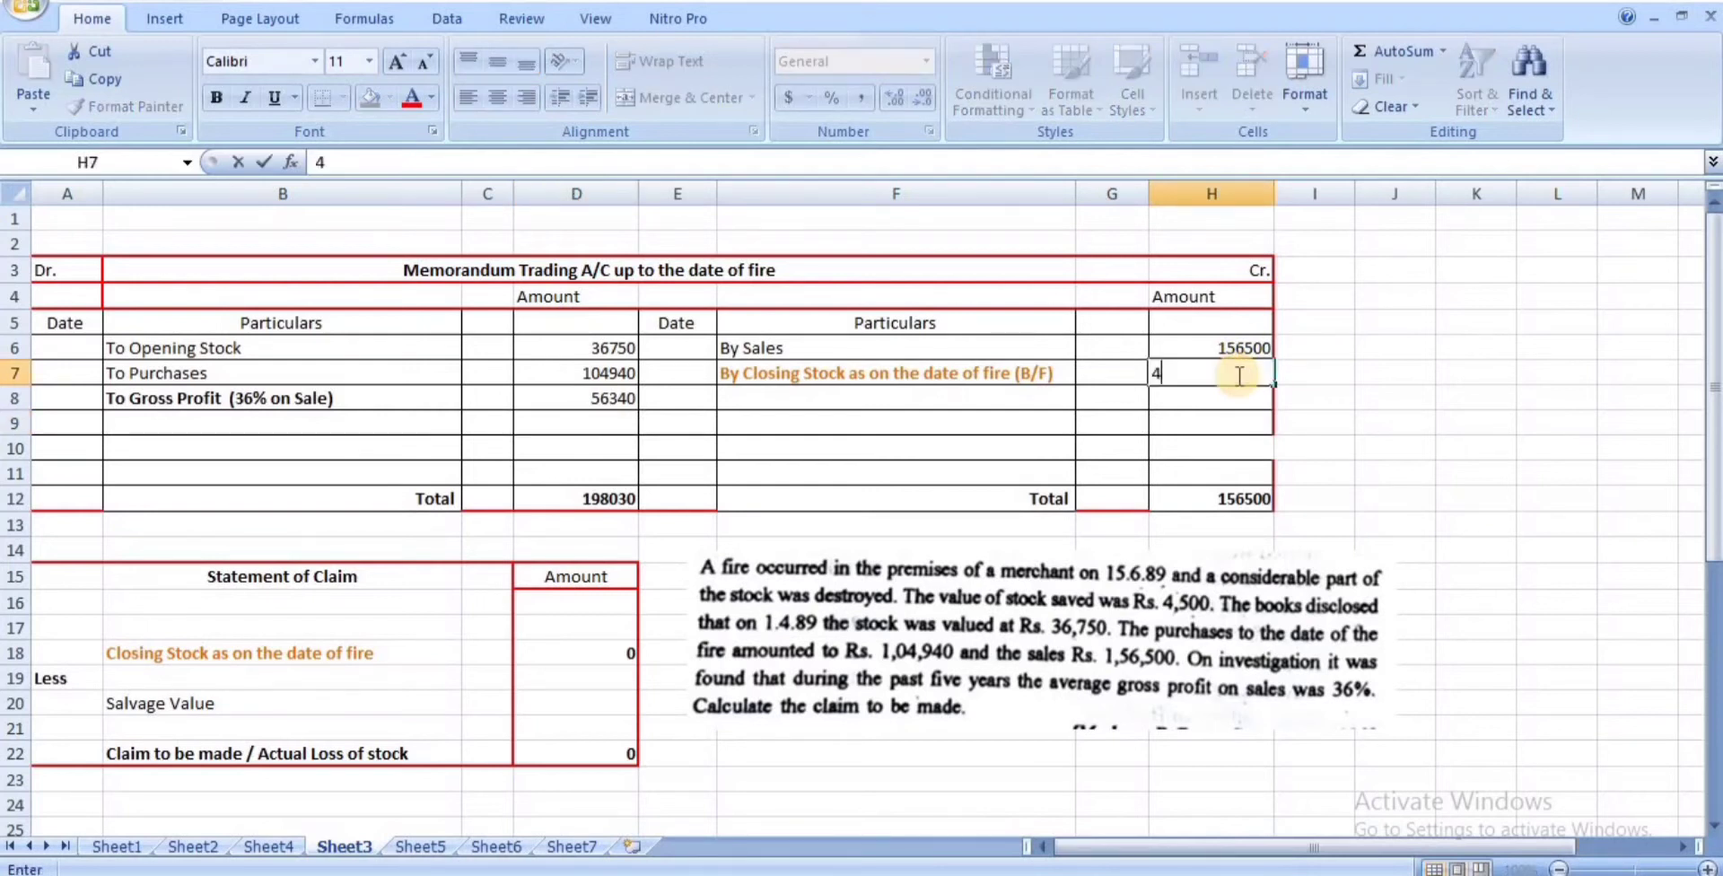
pyautogui.write('1530')
pyautogui.press('Return')
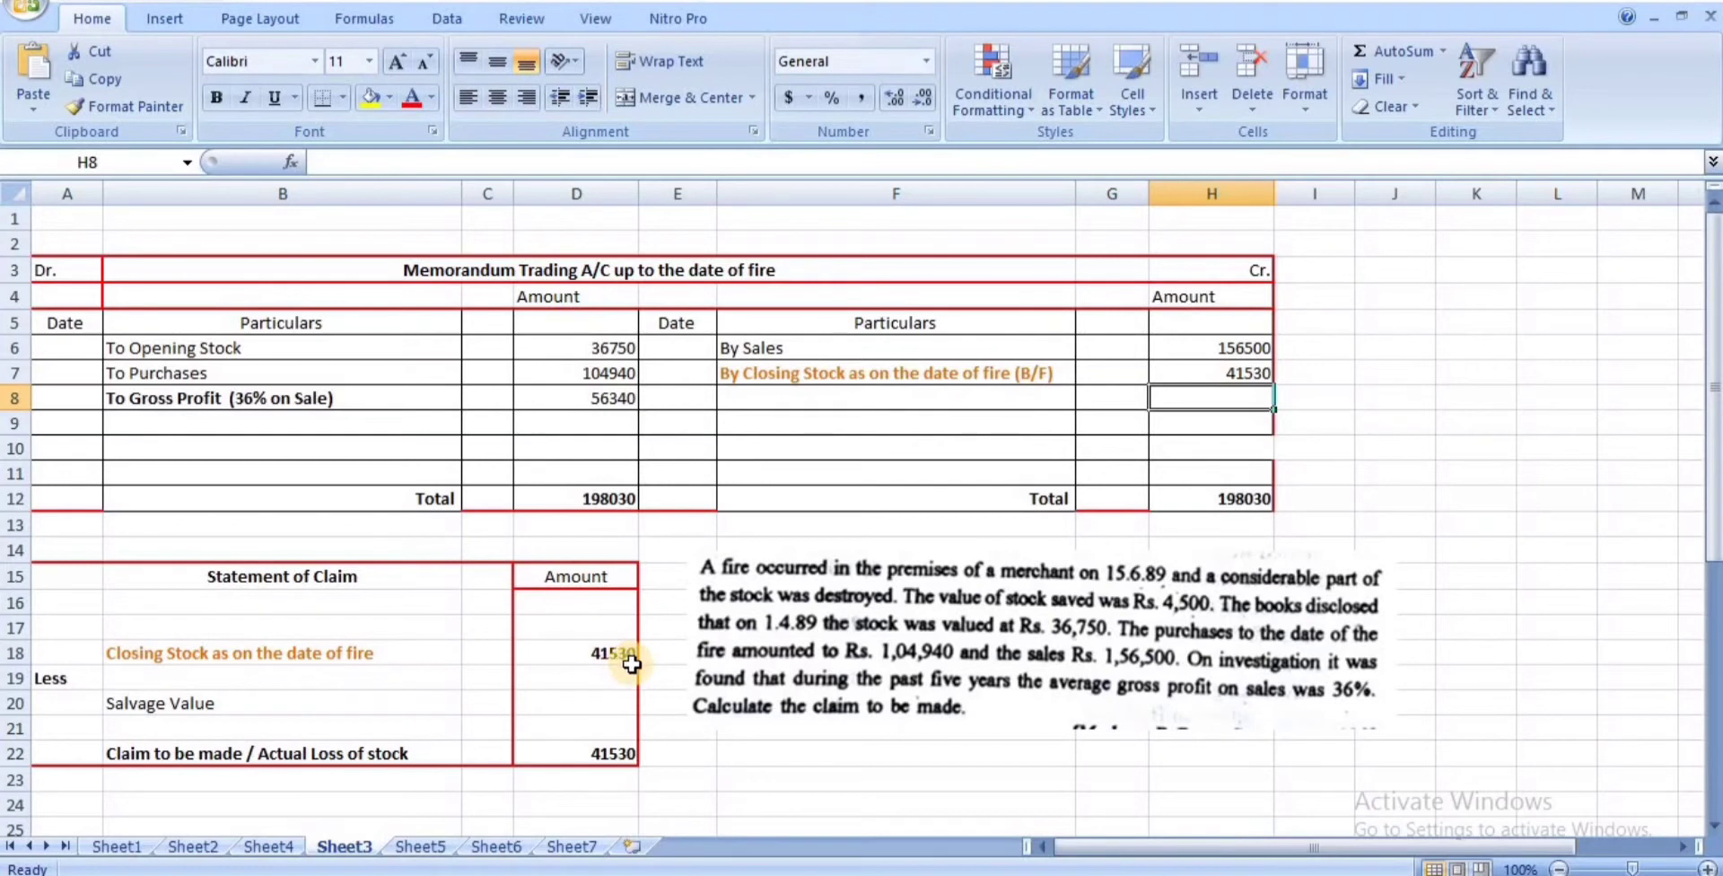
# - Enter 4500 as the salvage value in D20 of the Statement of Claim
pyautogui.click(595, 708)
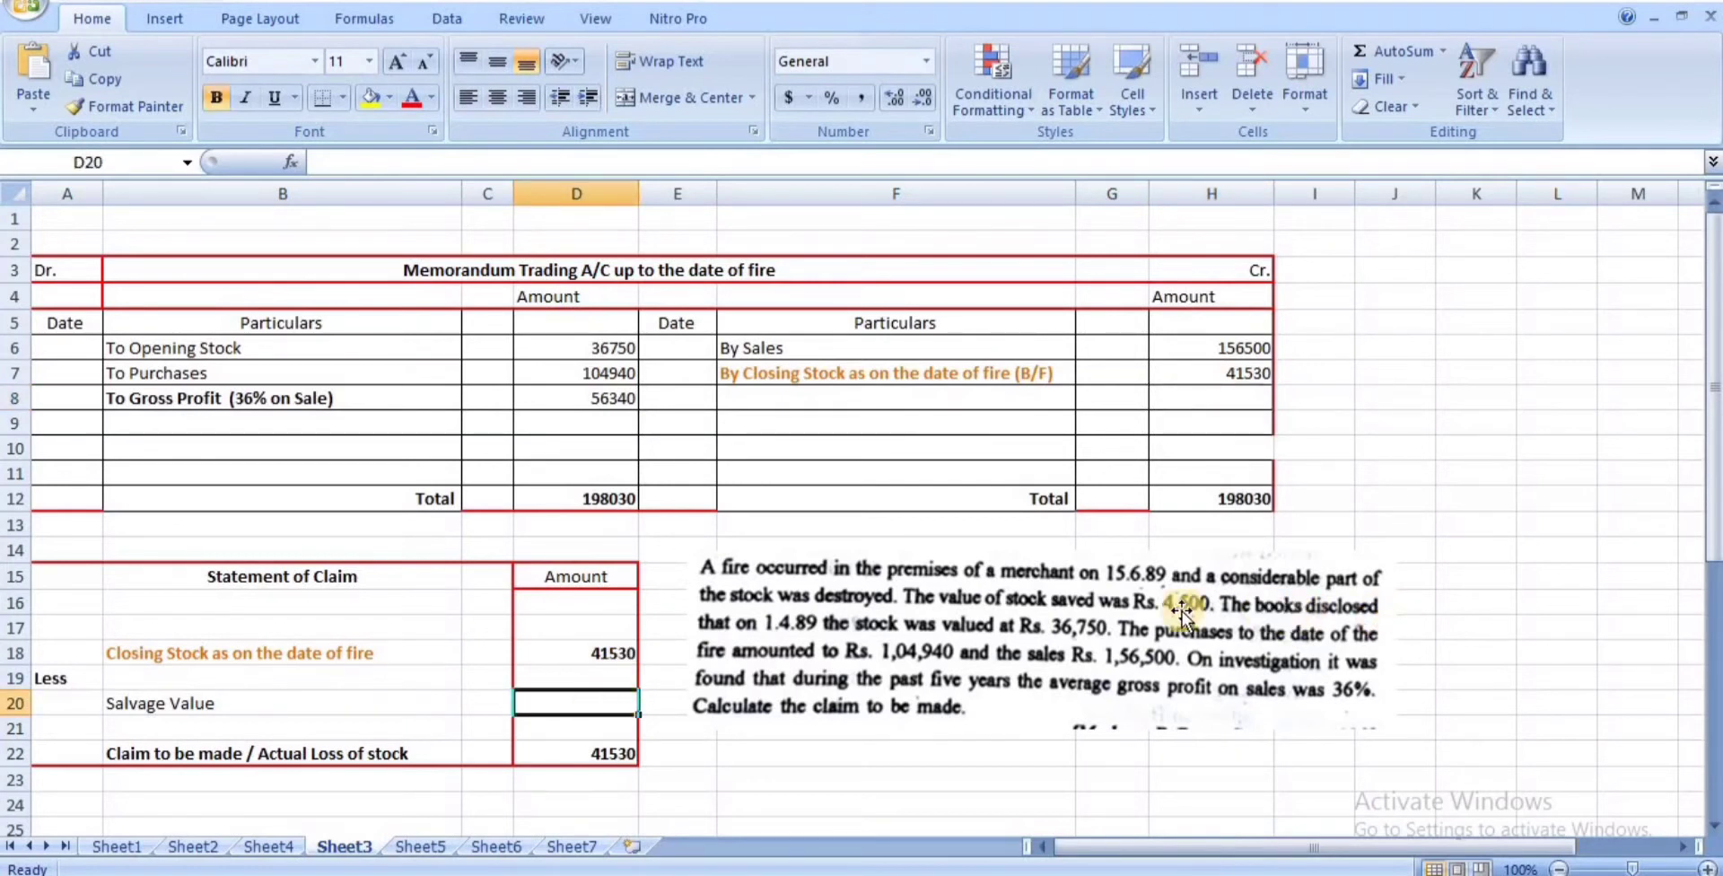
pyautogui.write('4500')
pyautogui.press('Return')
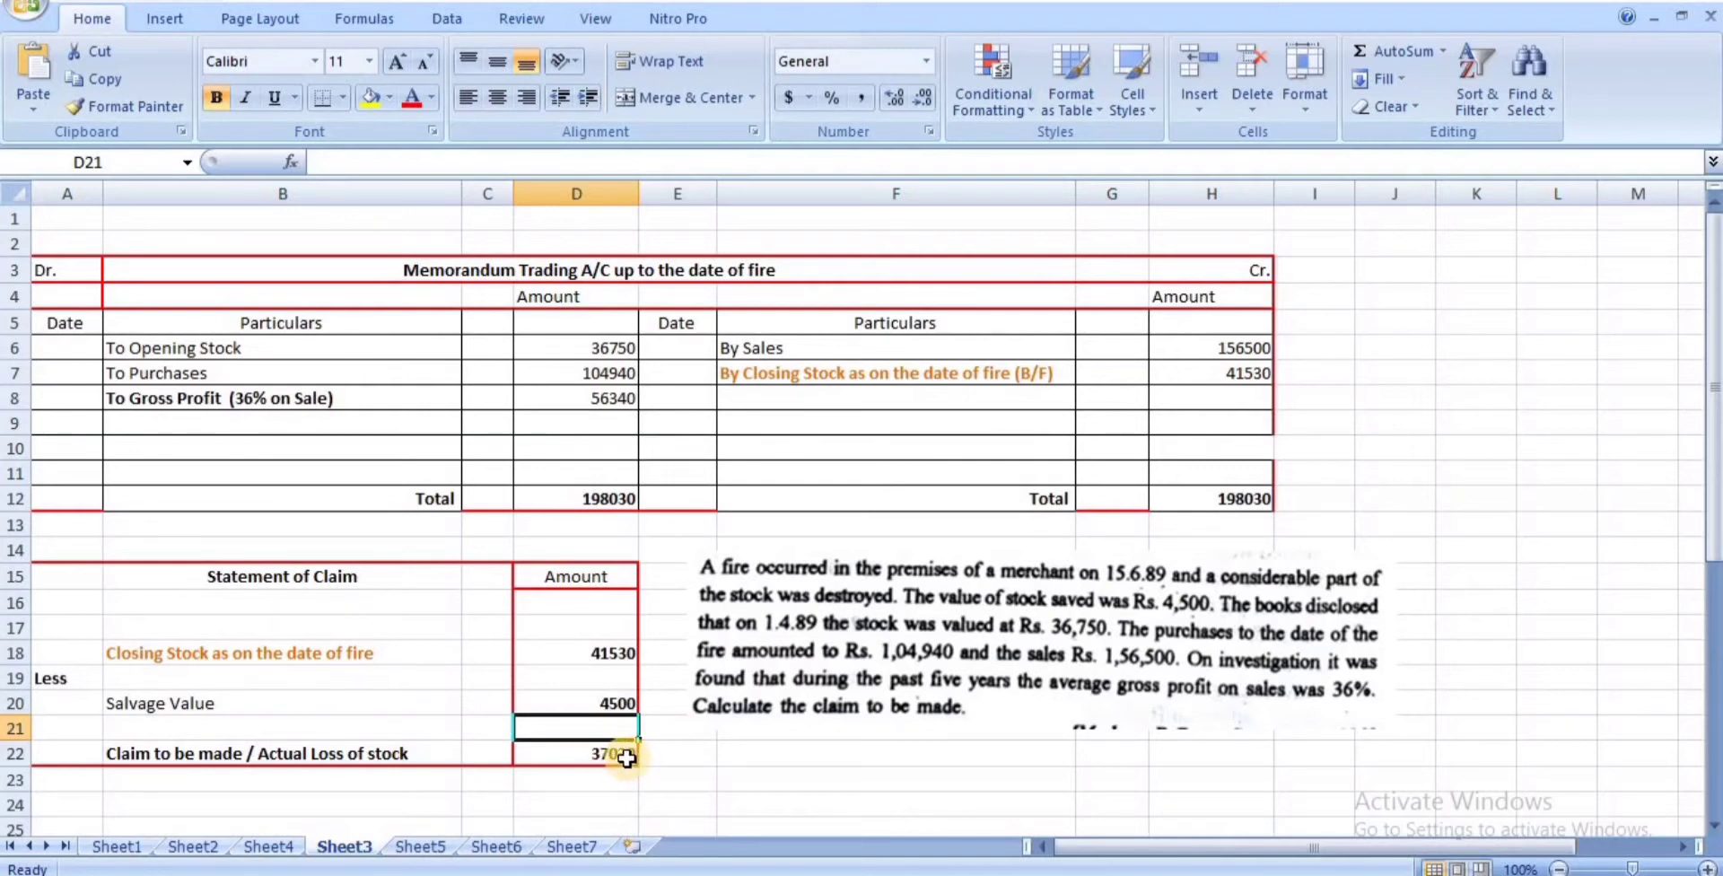
# - On Sheet5, enter 1280000 as the By Sales amount in H6 of the trading account
pyautogui.click(422, 846)
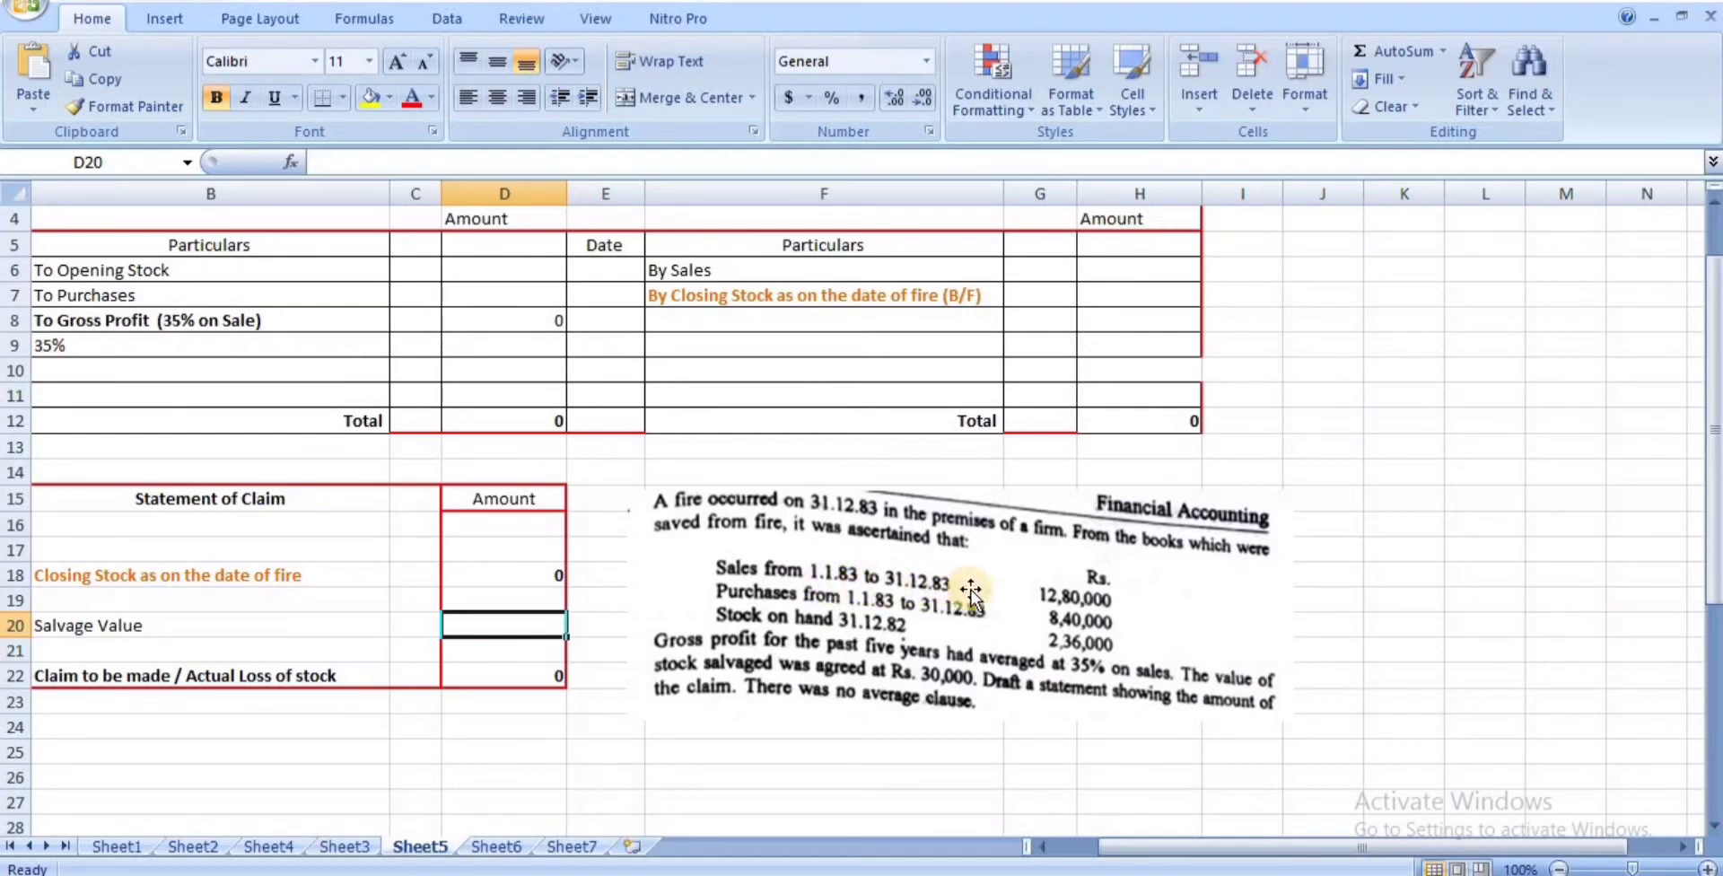
pyautogui.click(1126, 268)
pyautogui.write('12')
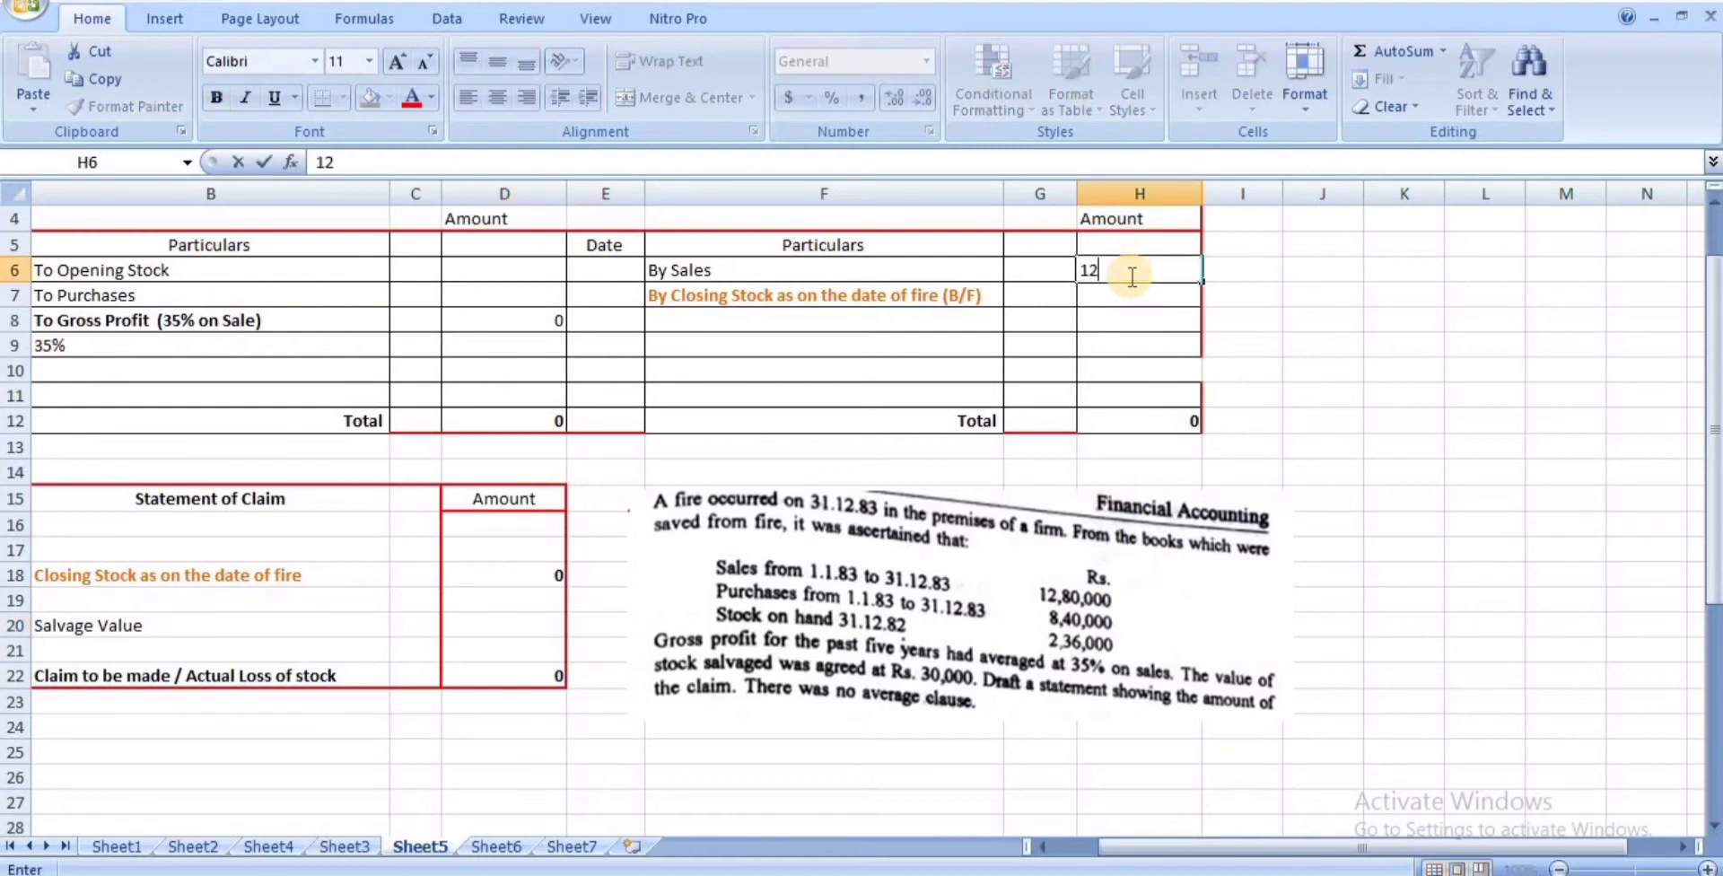
pyautogui.write('80000')
pyautogui.press('Return')
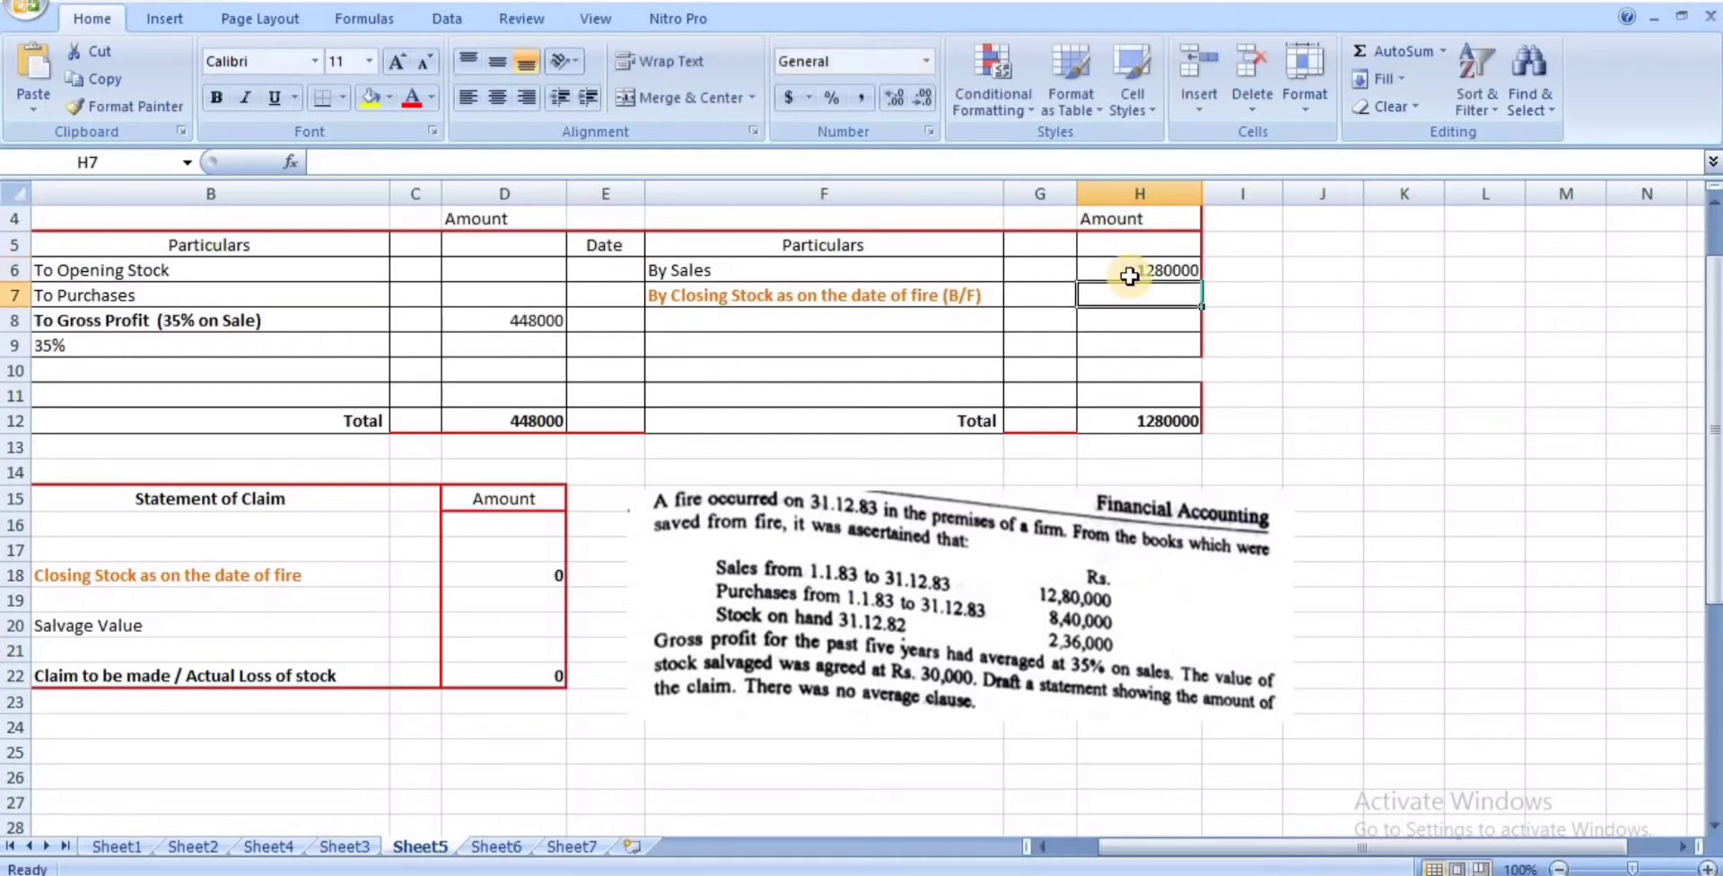
# - Enter 840000 as the purchases in D7 and 236000 as the opening stock in D6
pyautogui.click(507, 296)
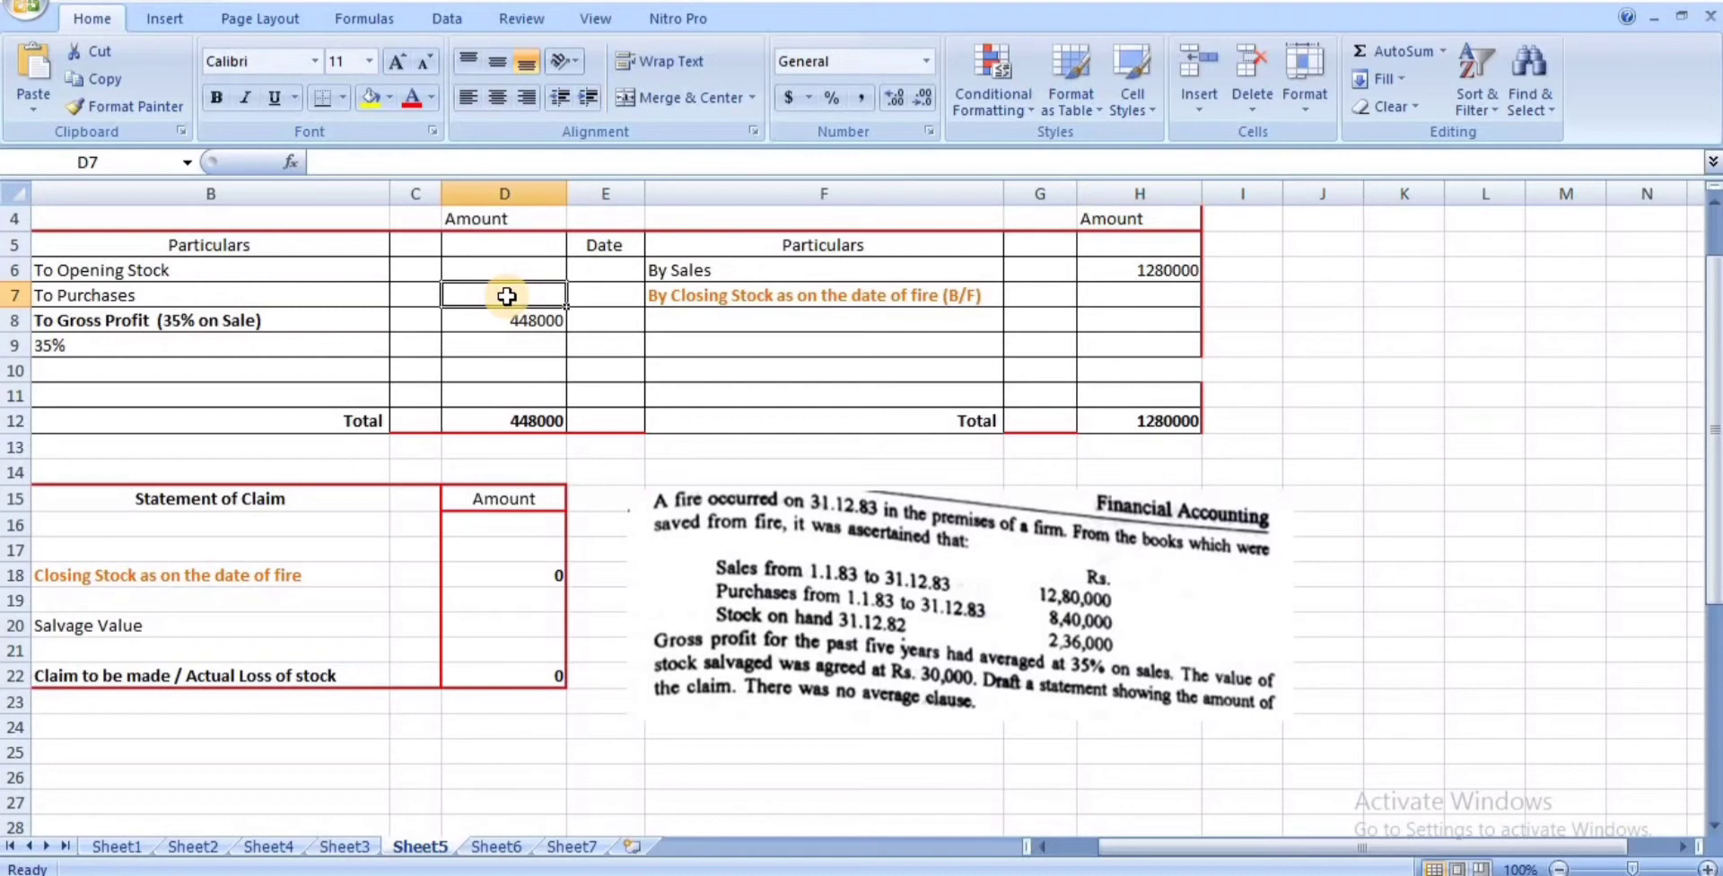
pyautogui.write('84000')
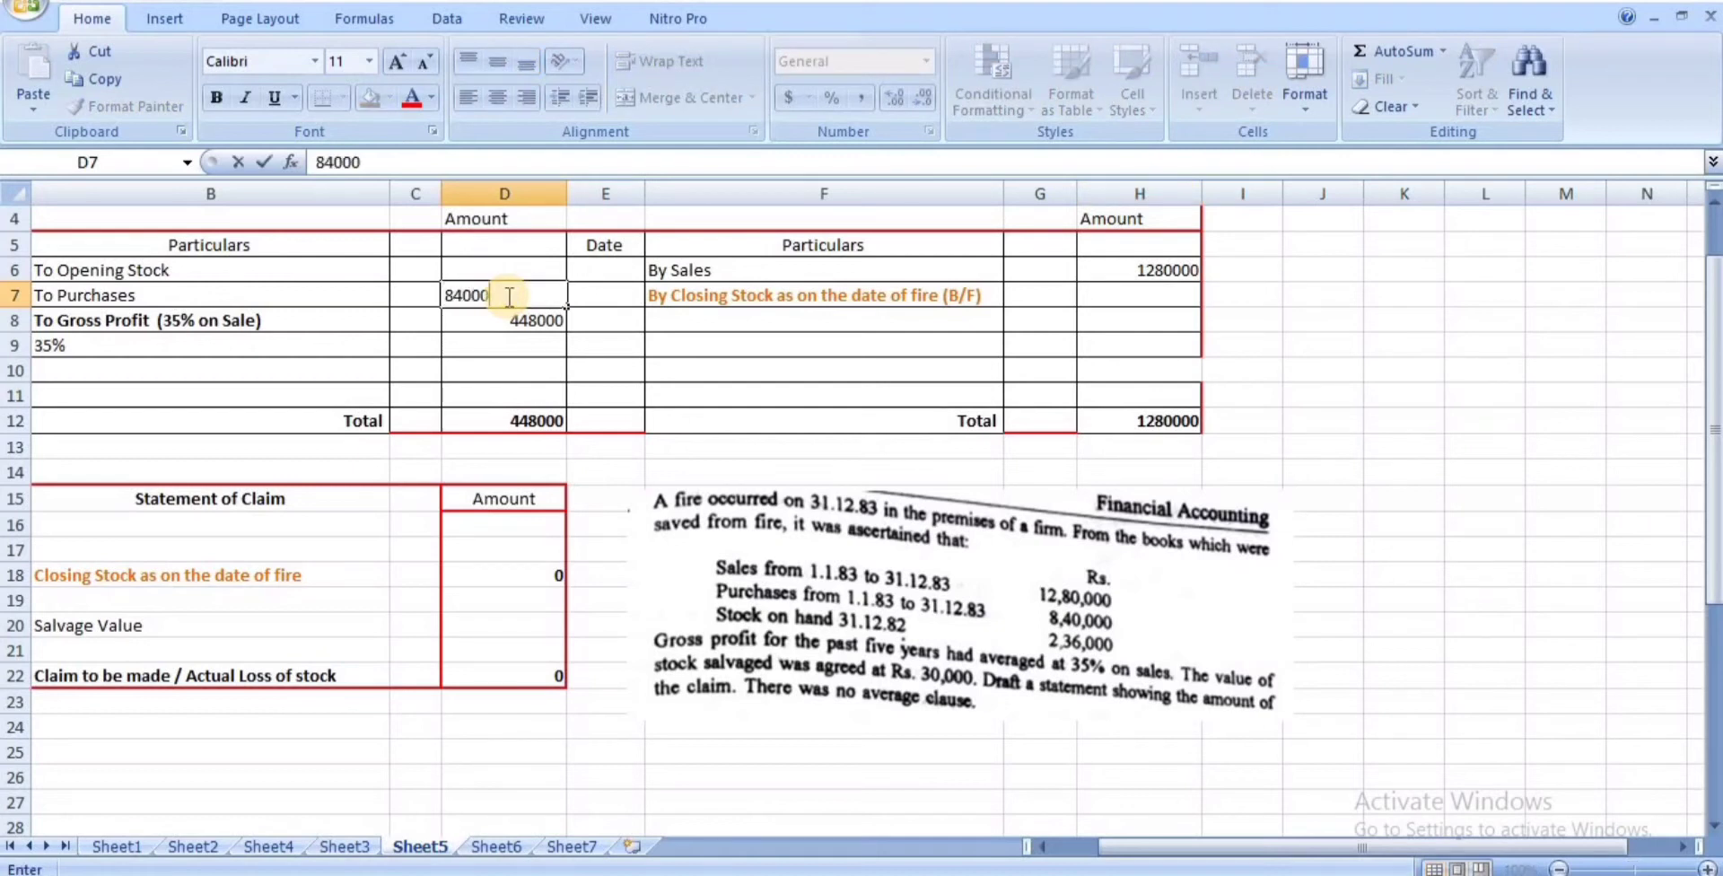
pyautogui.write('0')
pyautogui.press('Return')
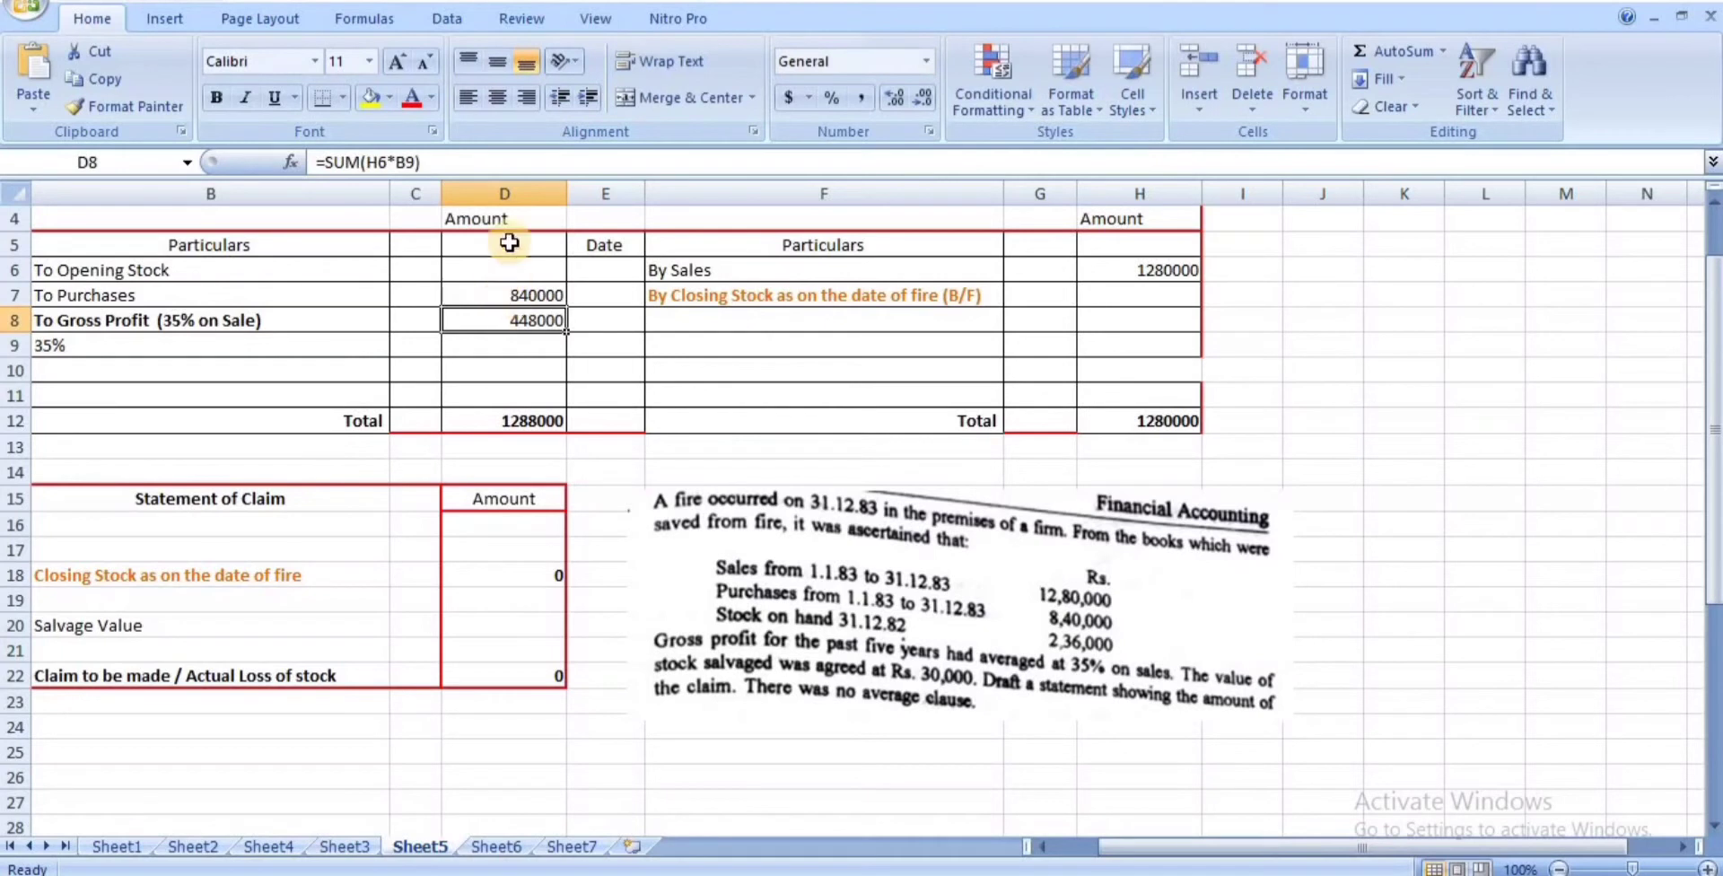
pyautogui.click(509, 267)
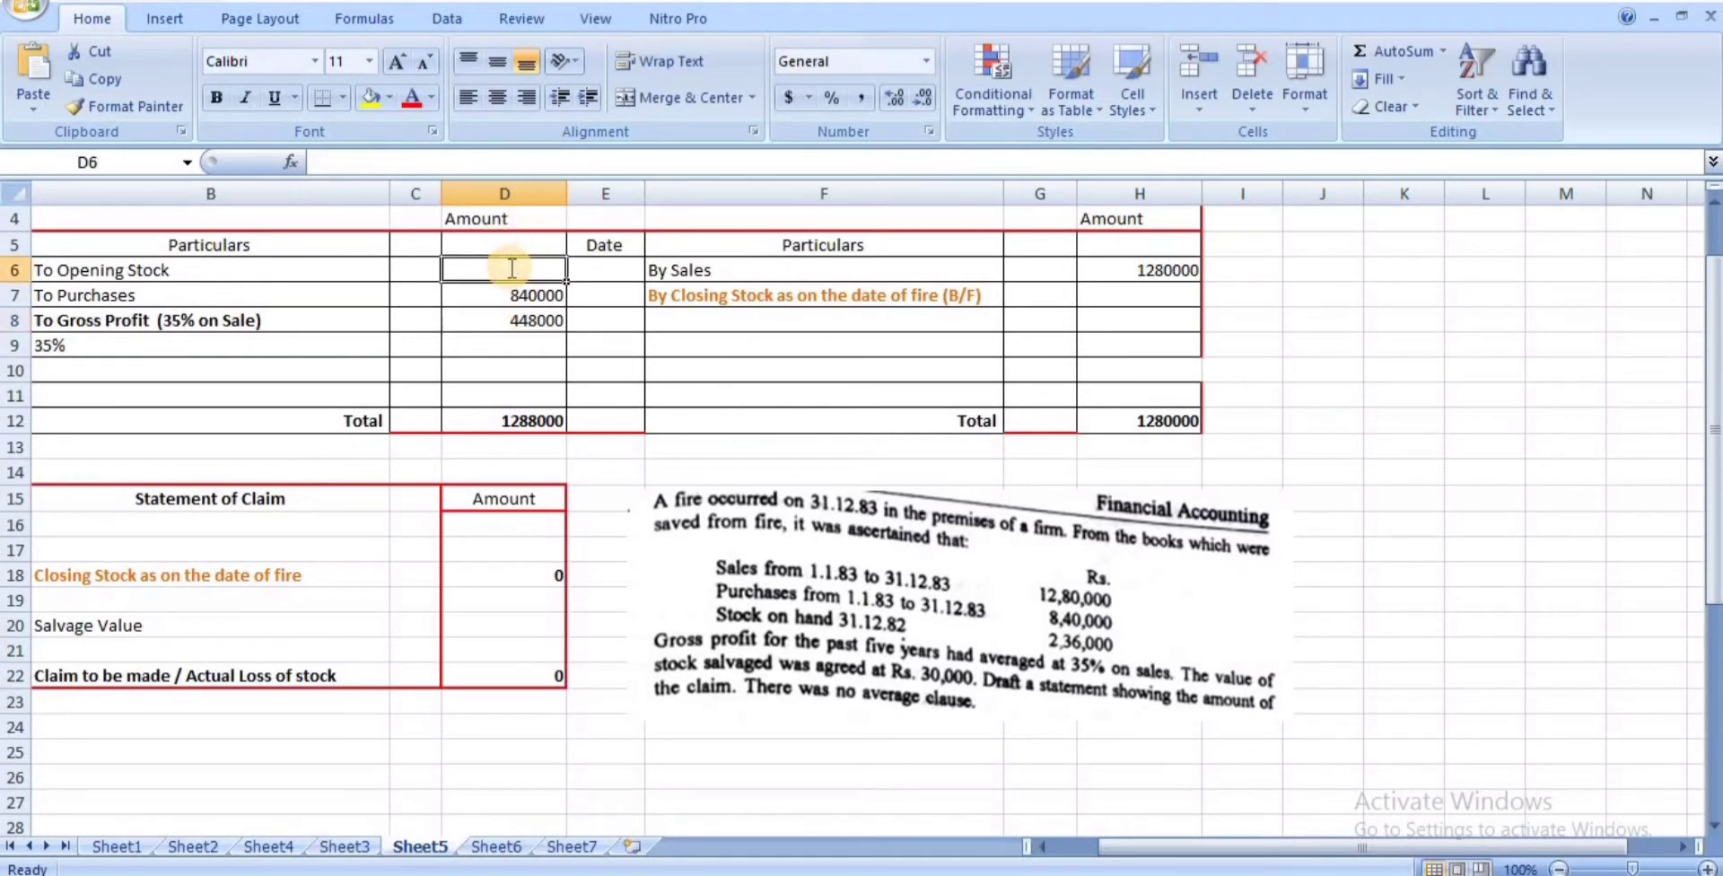
pyautogui.write('236')
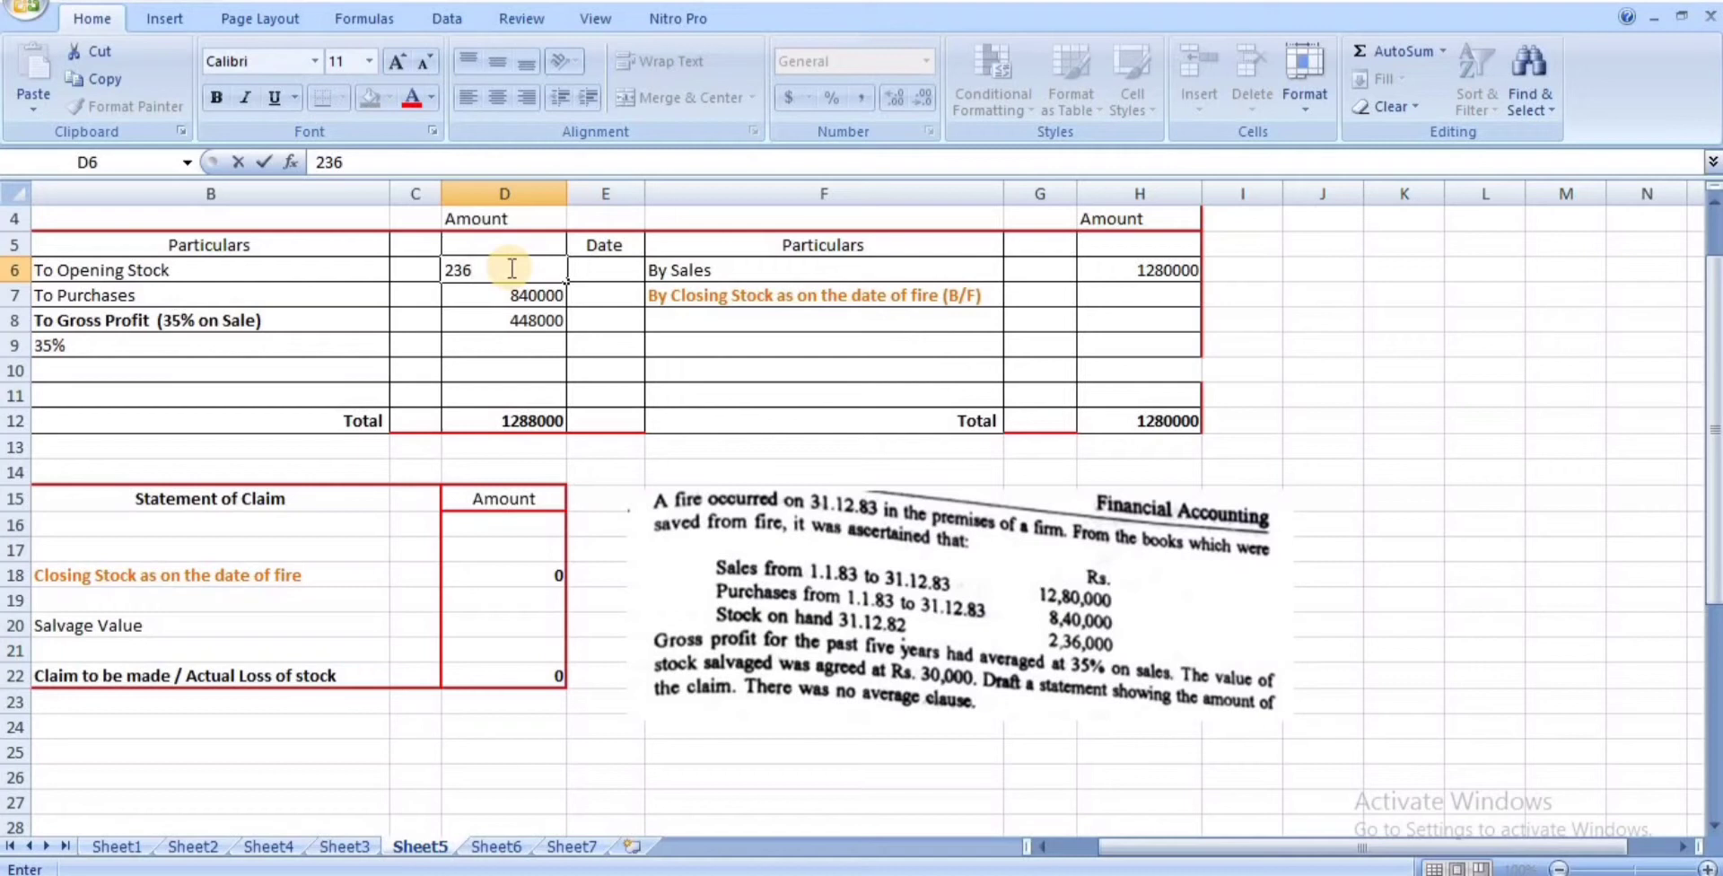
pyautogui.write('000')
pyautogui.press('Return')
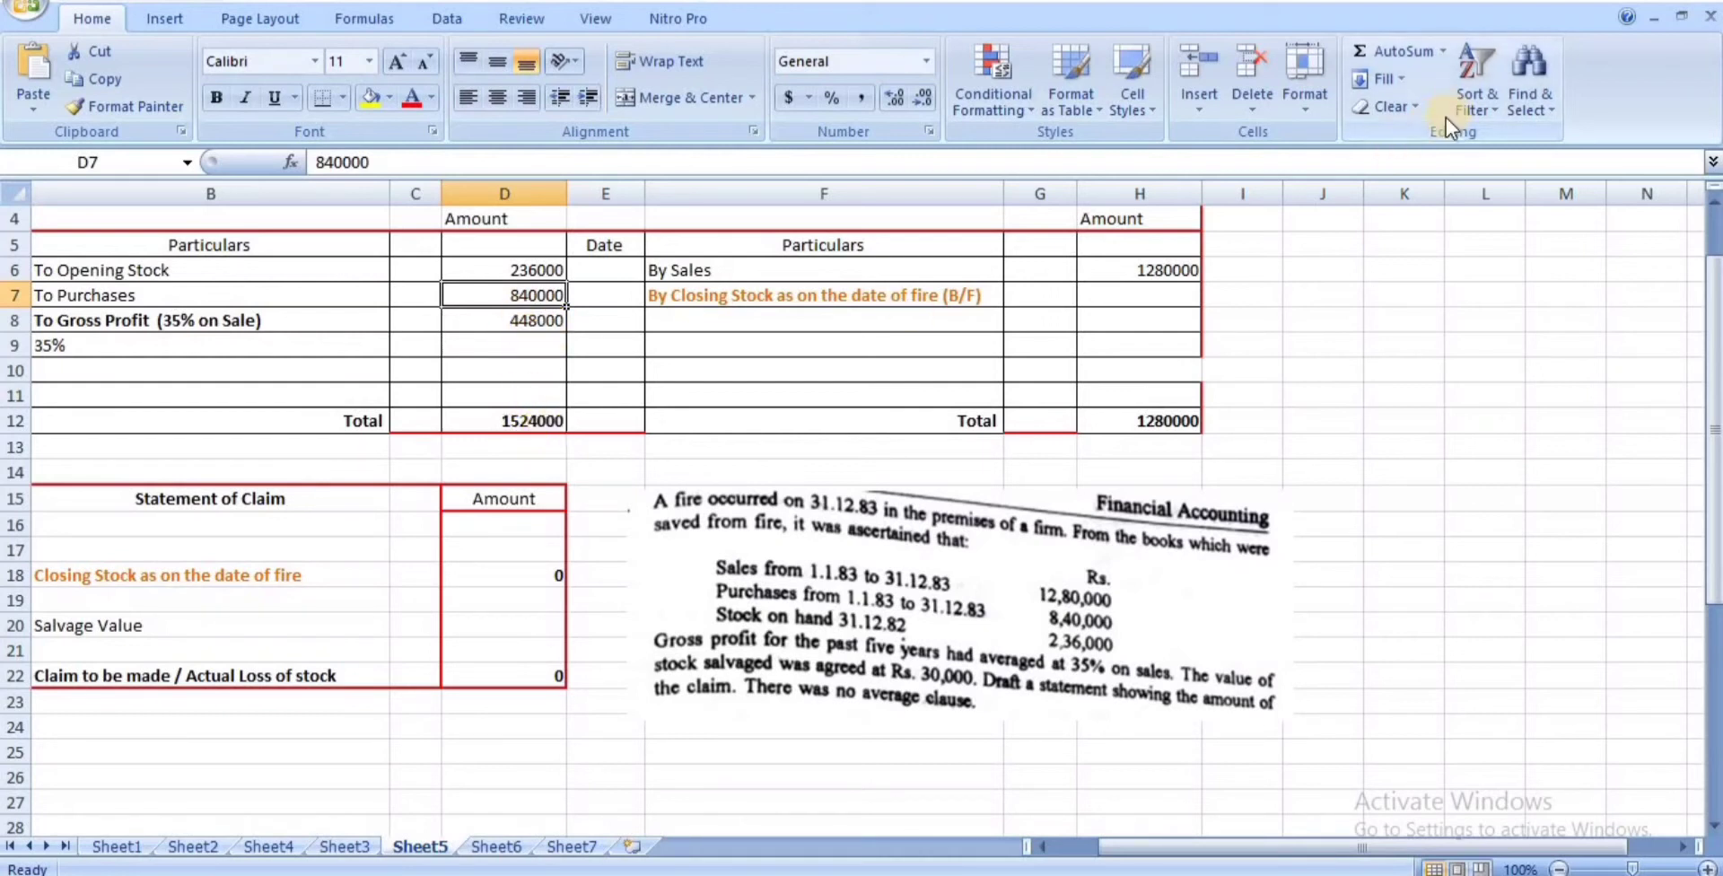
# - Enter 244000 as the balancing closing stock on the date of fire in H7
pyautogui.click(1153, 296)
pyautogui.write('2')
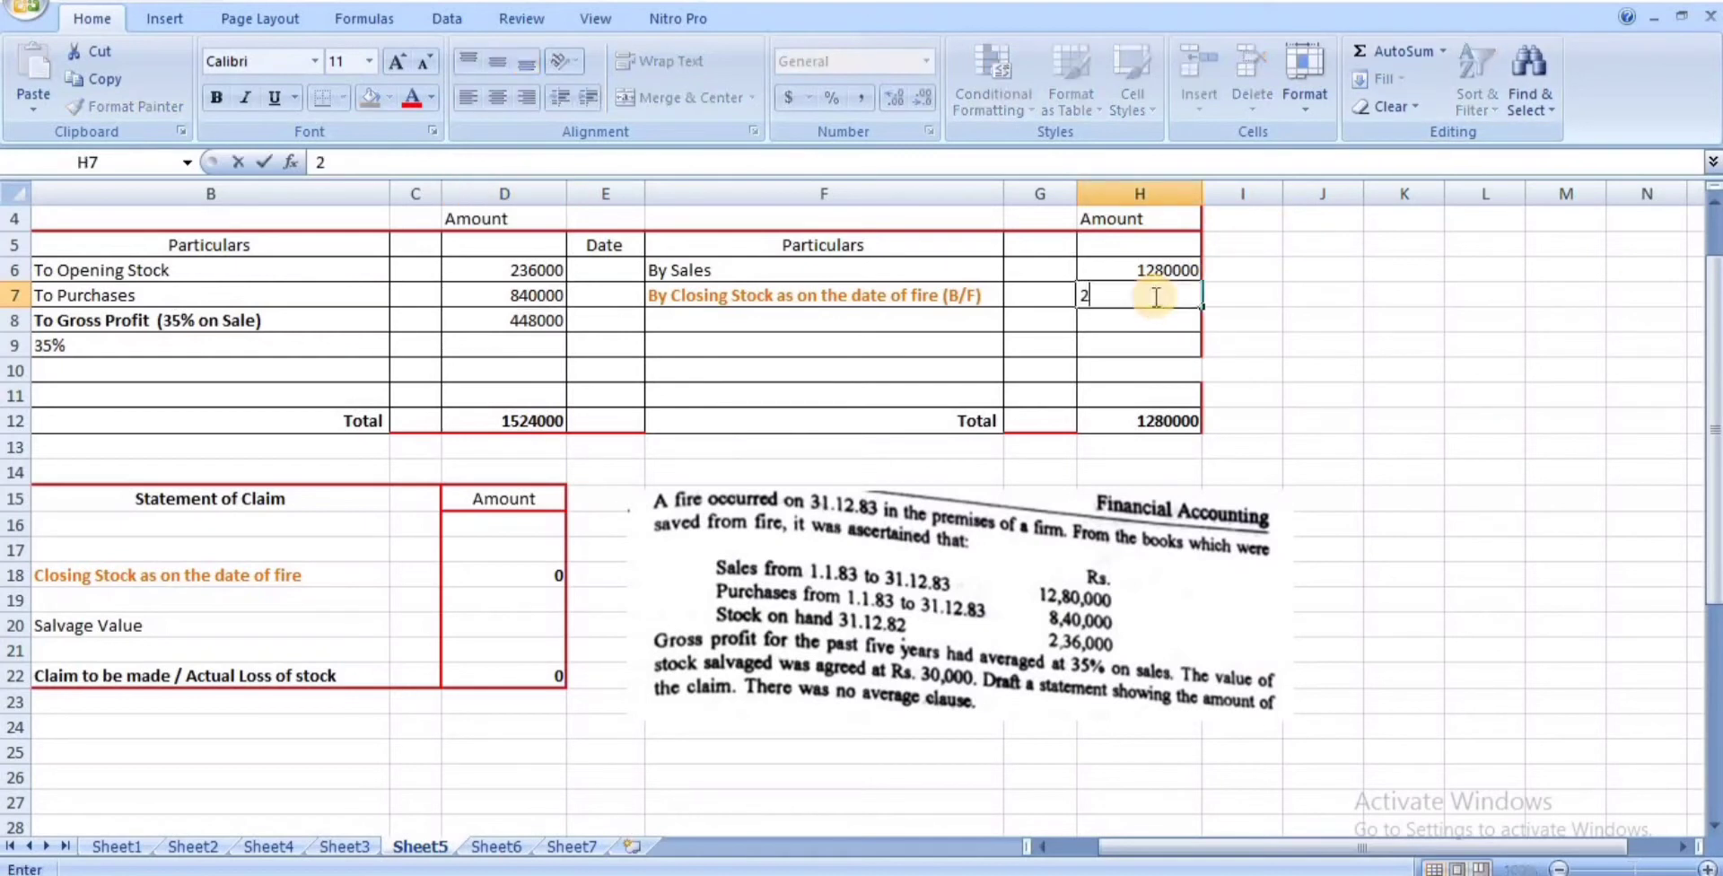
pyautogui.write('44000')
pyautogui.press('Return')
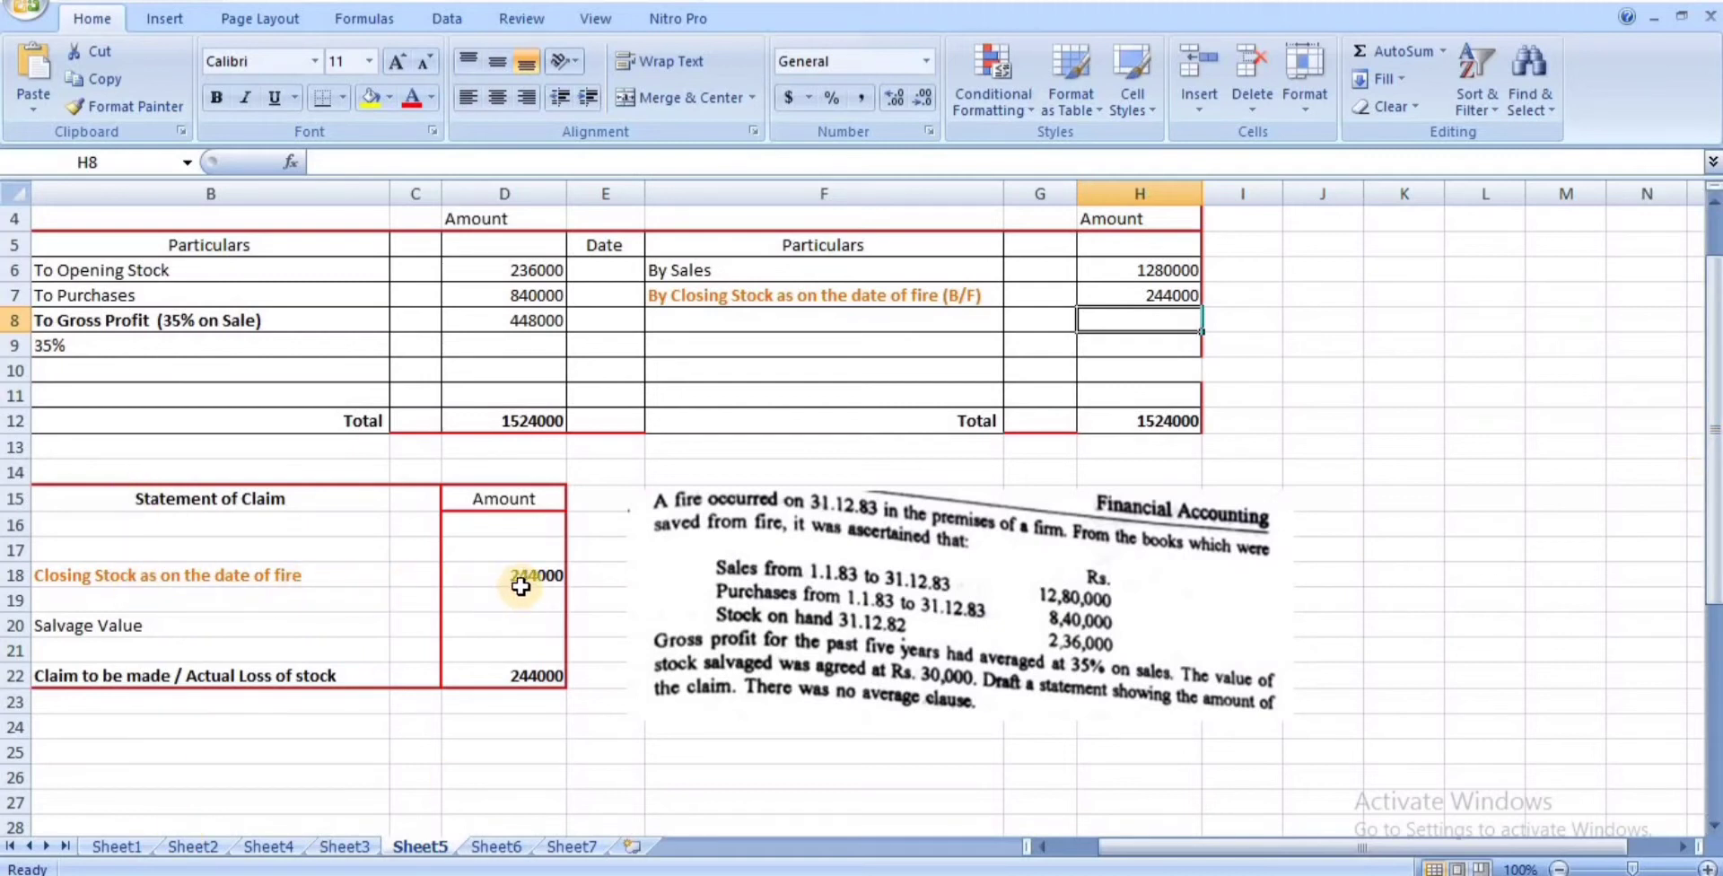
# - Enter 30000 as the salvage value in D20 of Sheet5's Statement of Claim
pyautogui.click(527, 629)
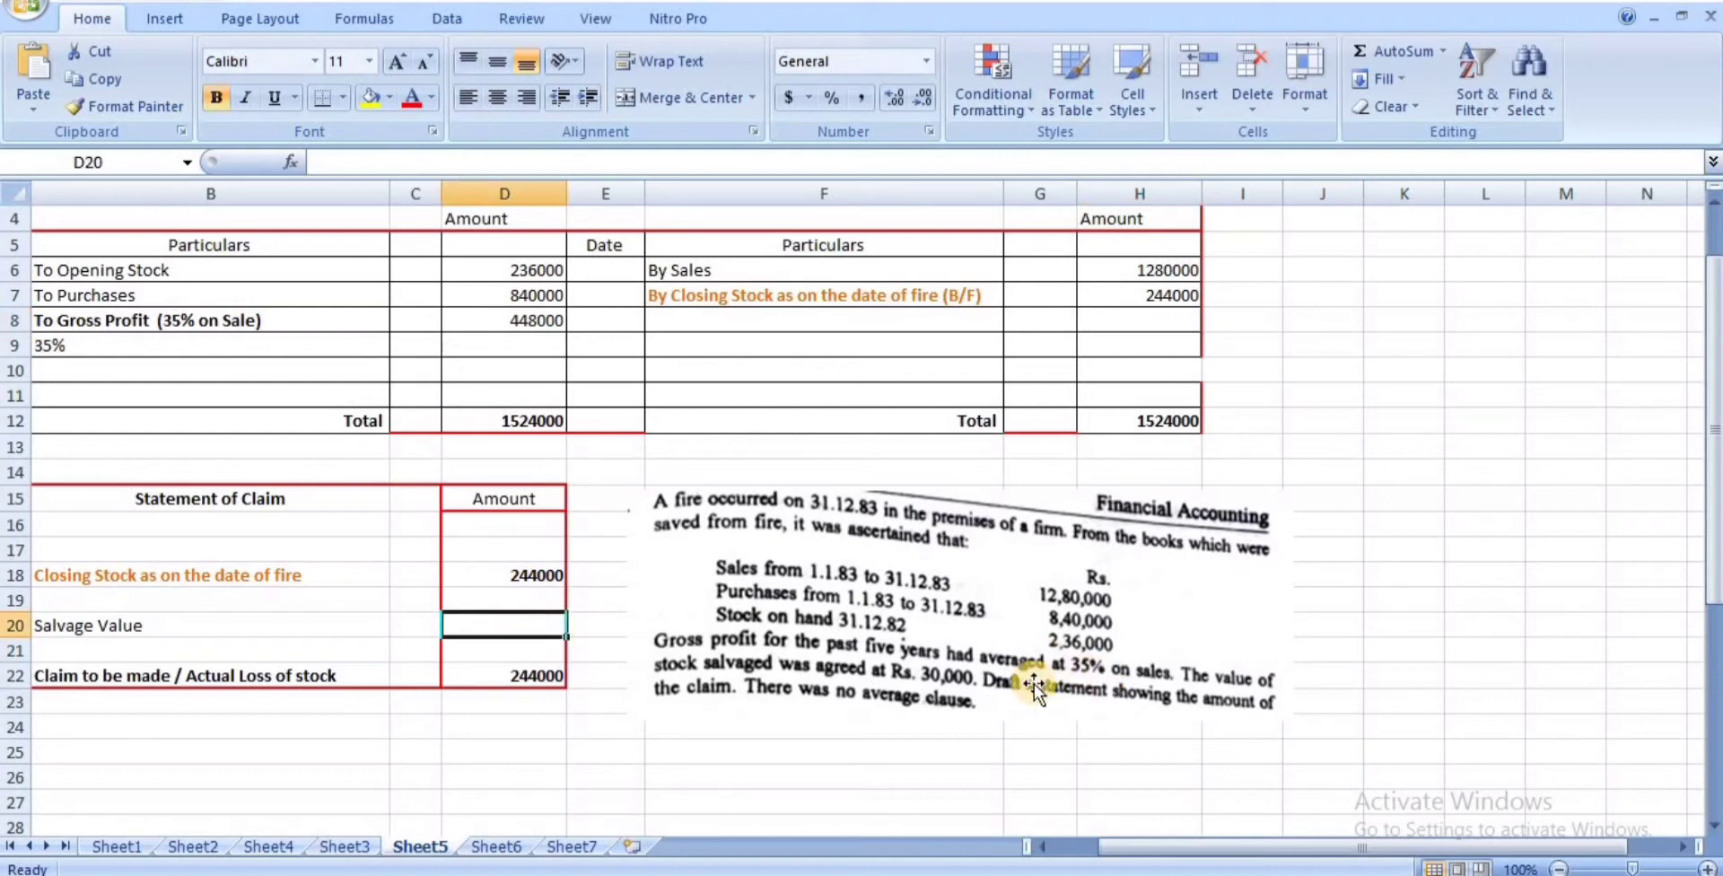
pyautogui.write('30000')
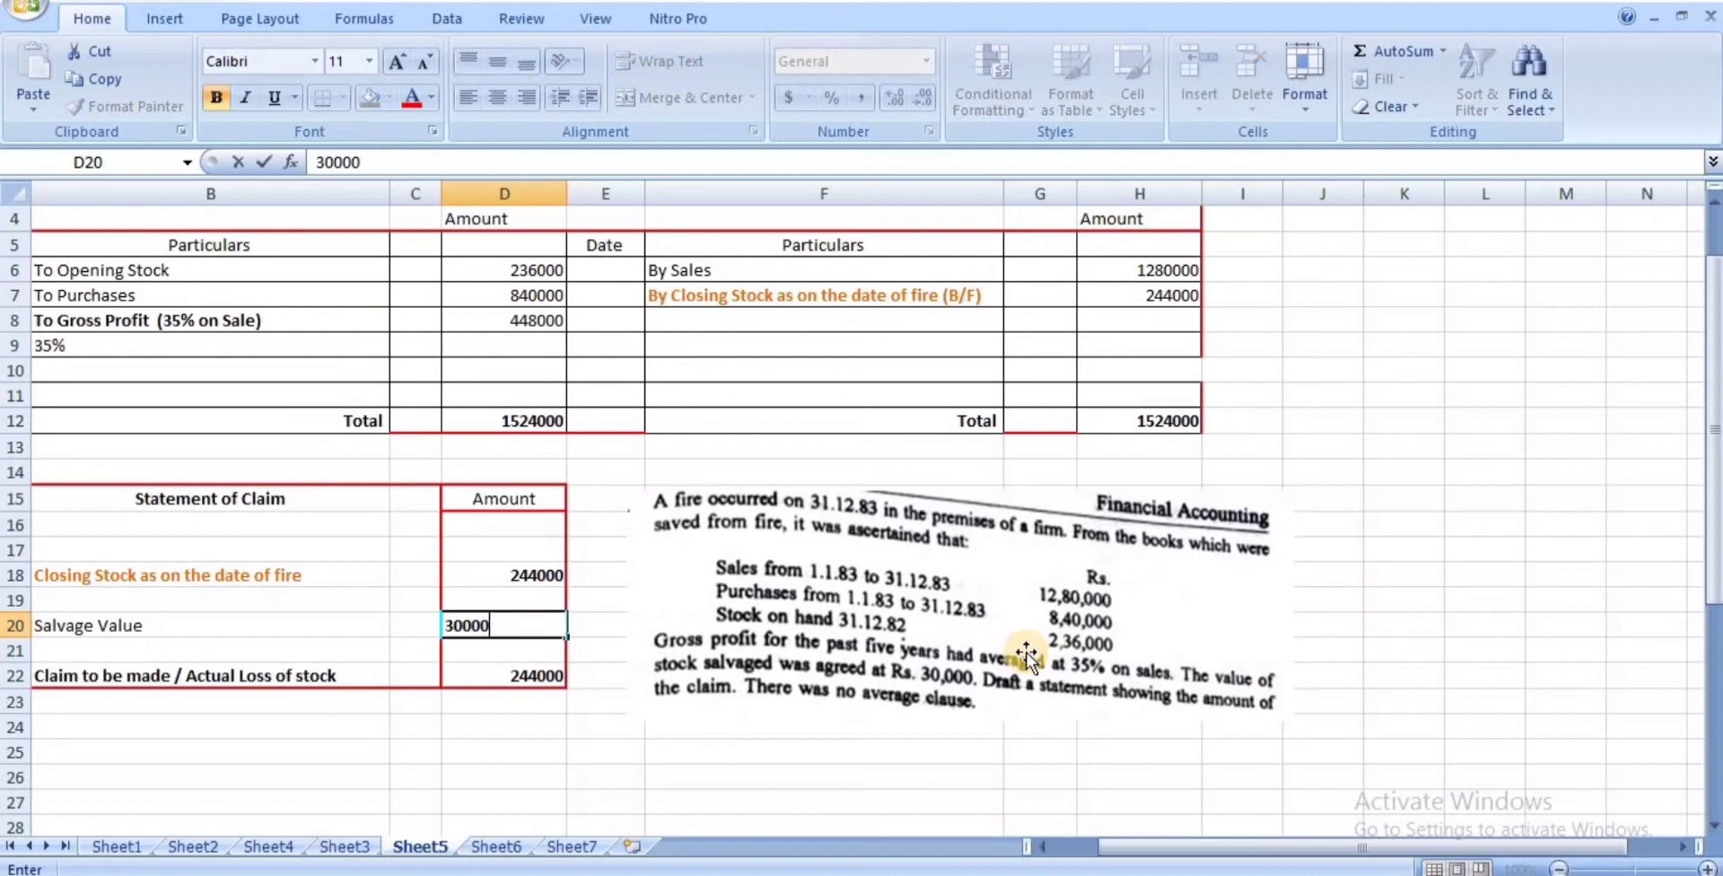
pyautogui.press('Return')
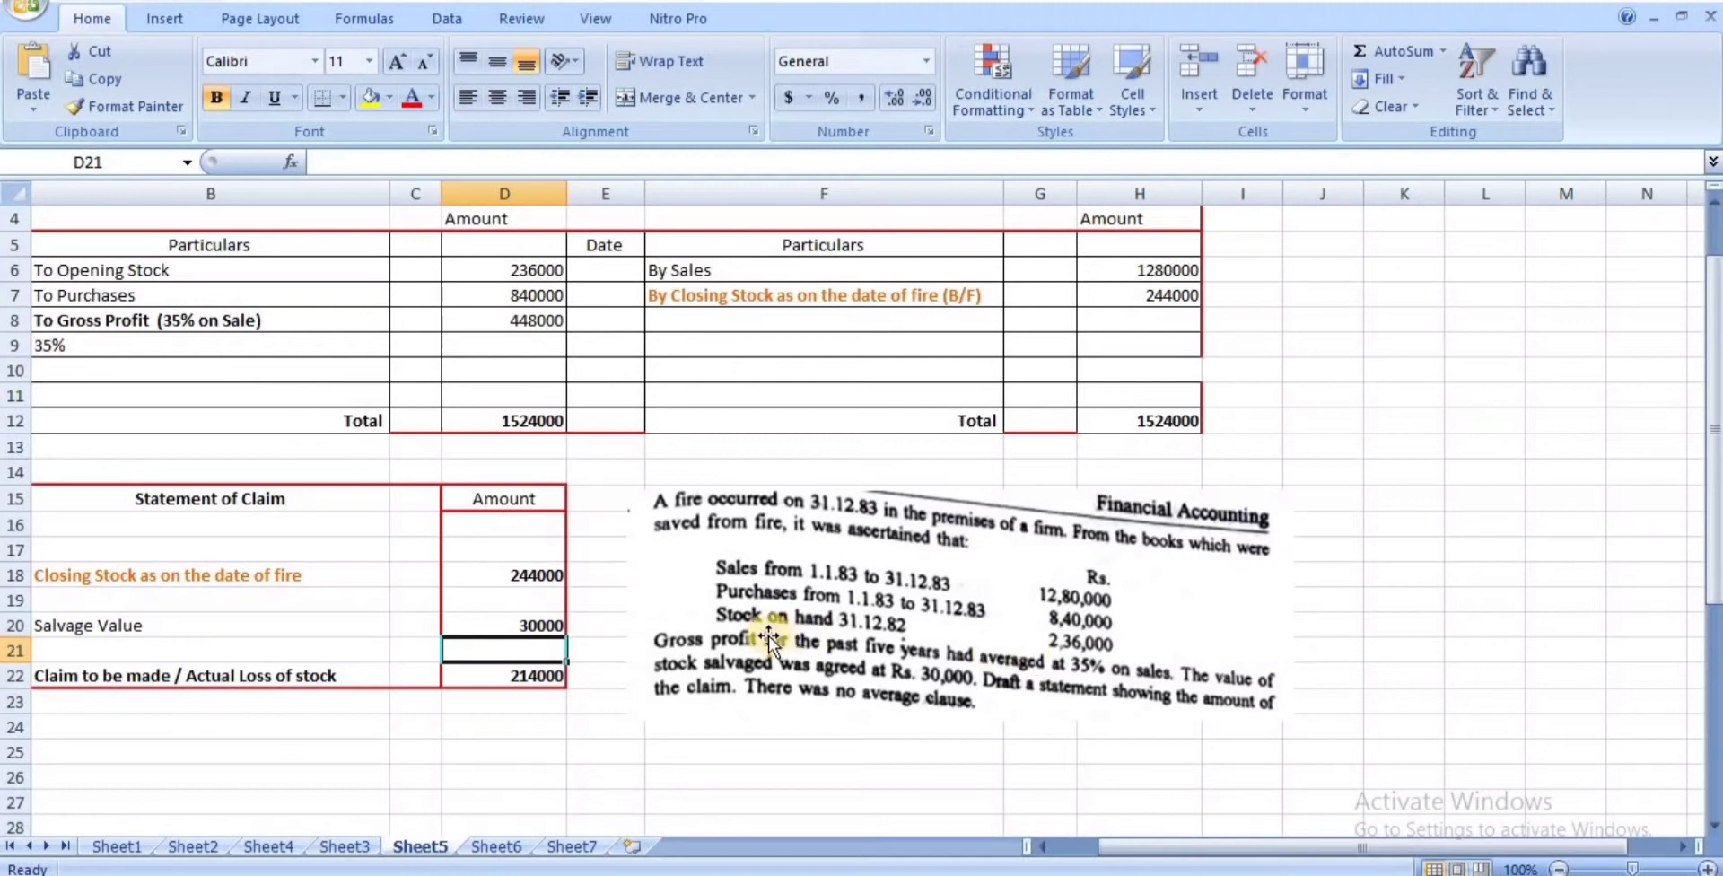
# - On Sheet6, enter 25300 as the opening stock in D6 of the Memorandum Trading A/C
pyautogui.click(496, 846)
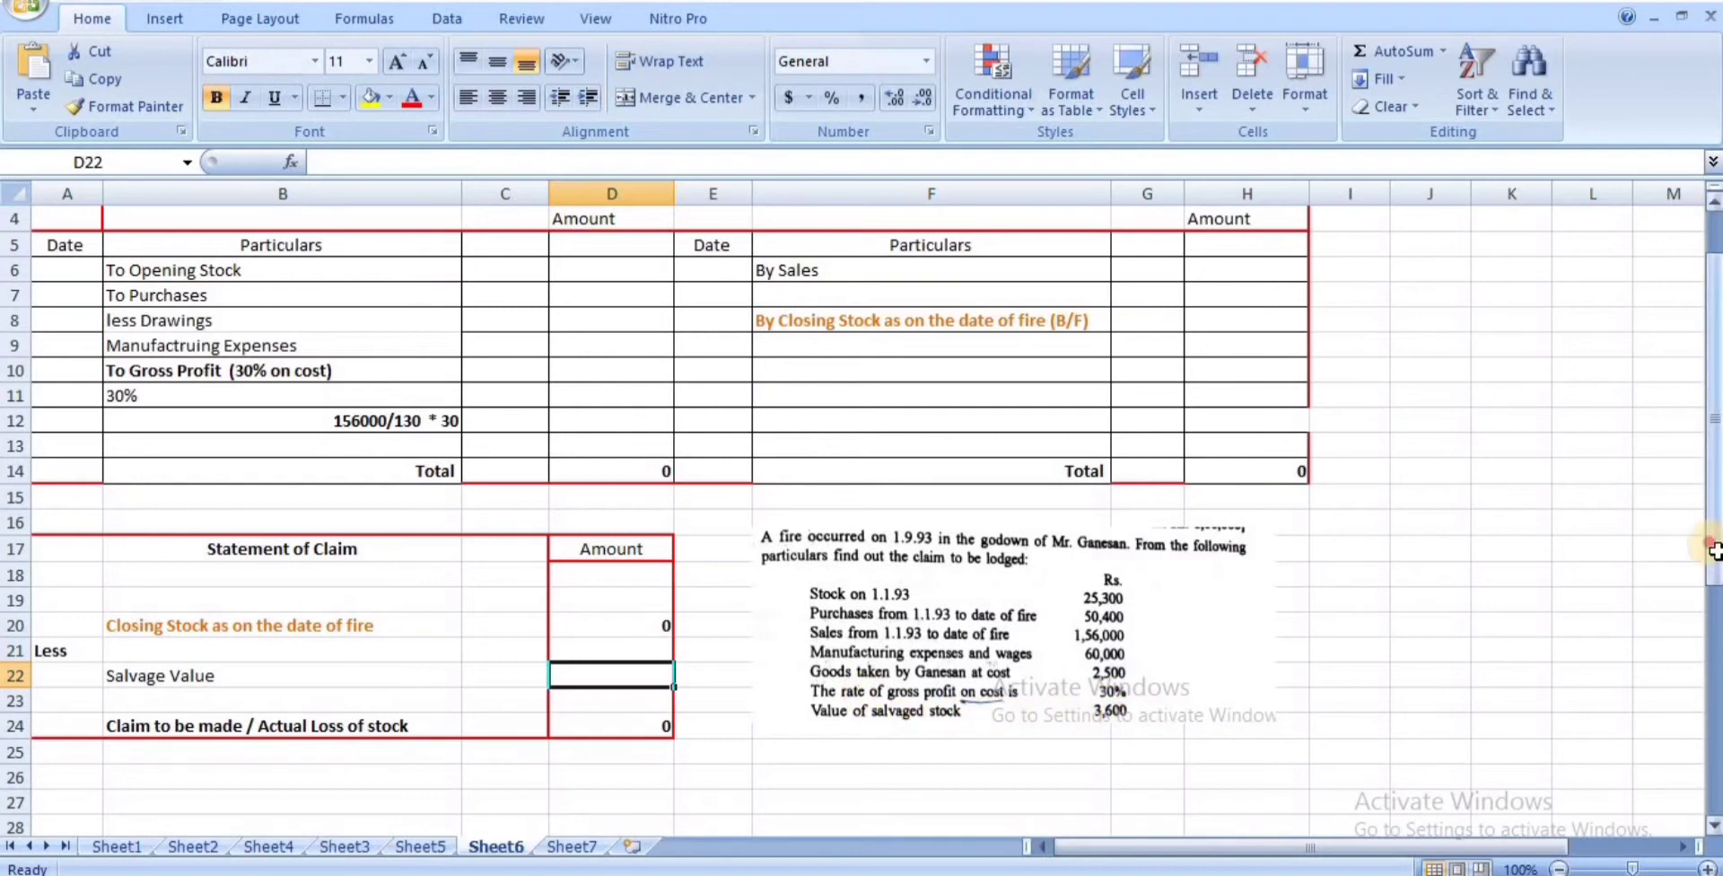
pyautogui.moveTo(1711, 538); pyautogui.dragTo(1714, 528)
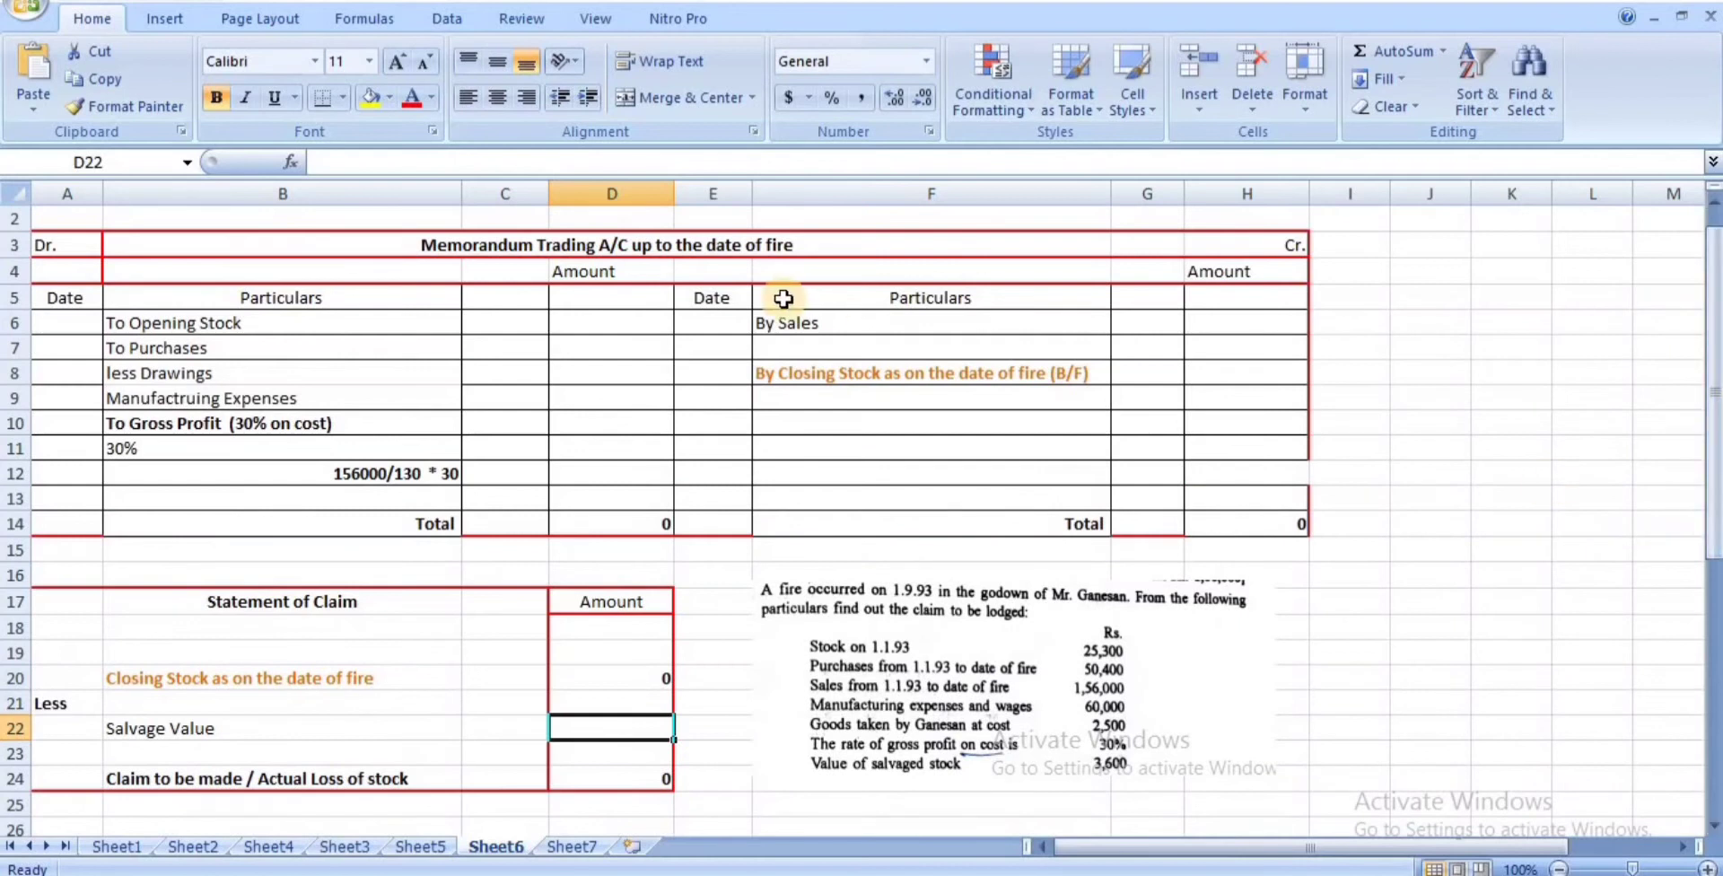
pyautogui.click(614, 320)
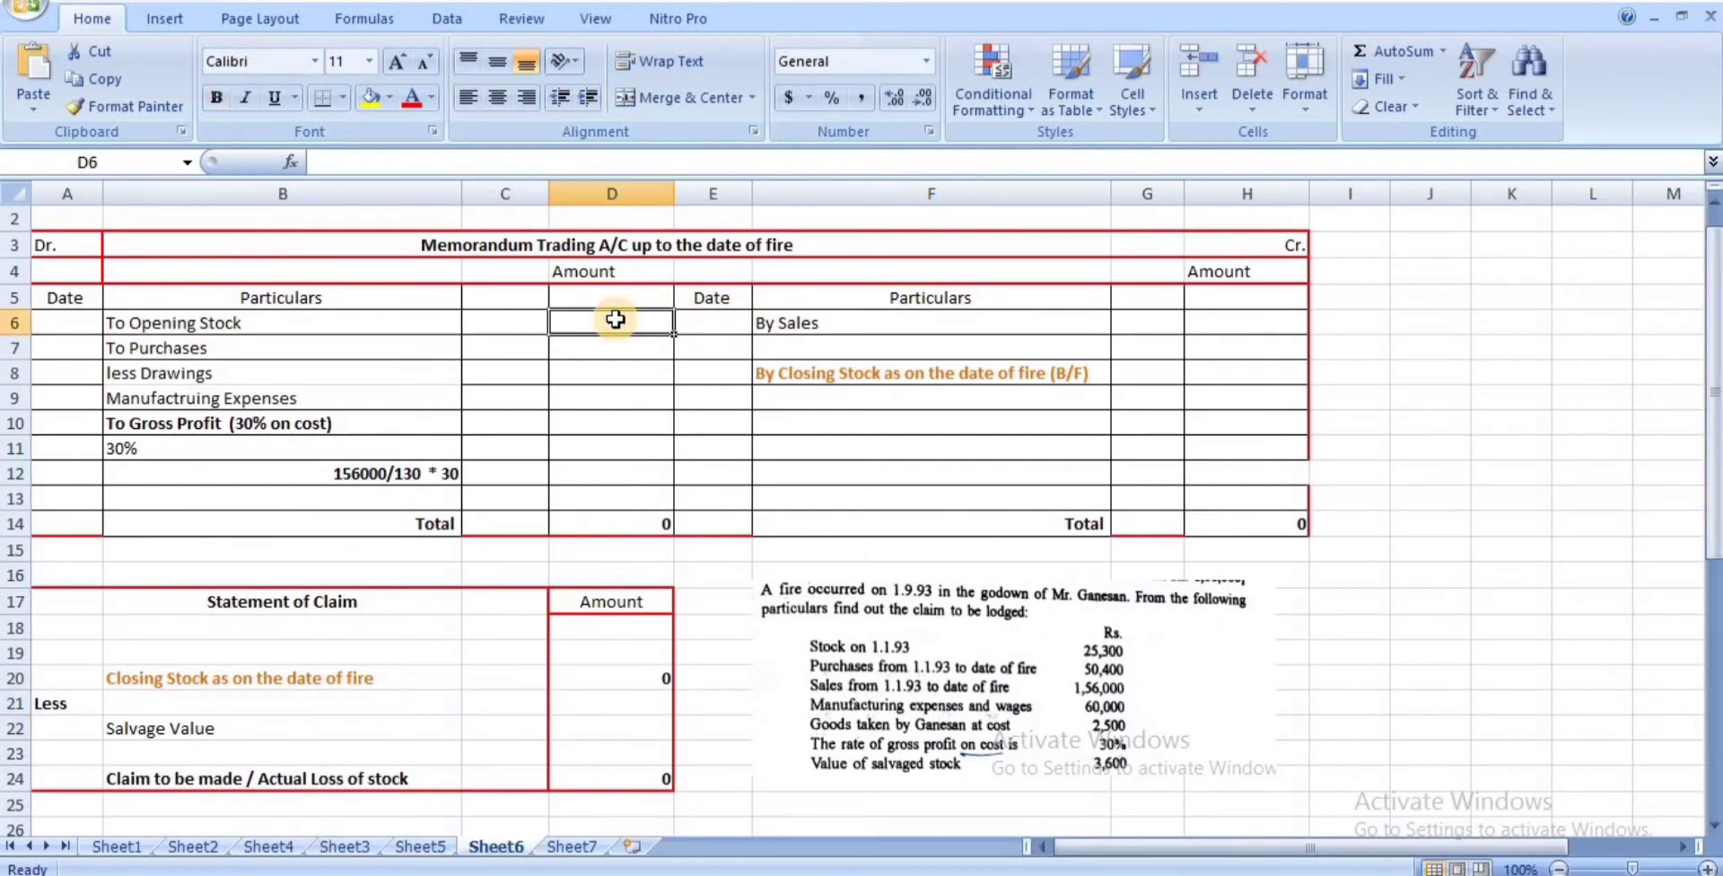
pyautogui.write('25')
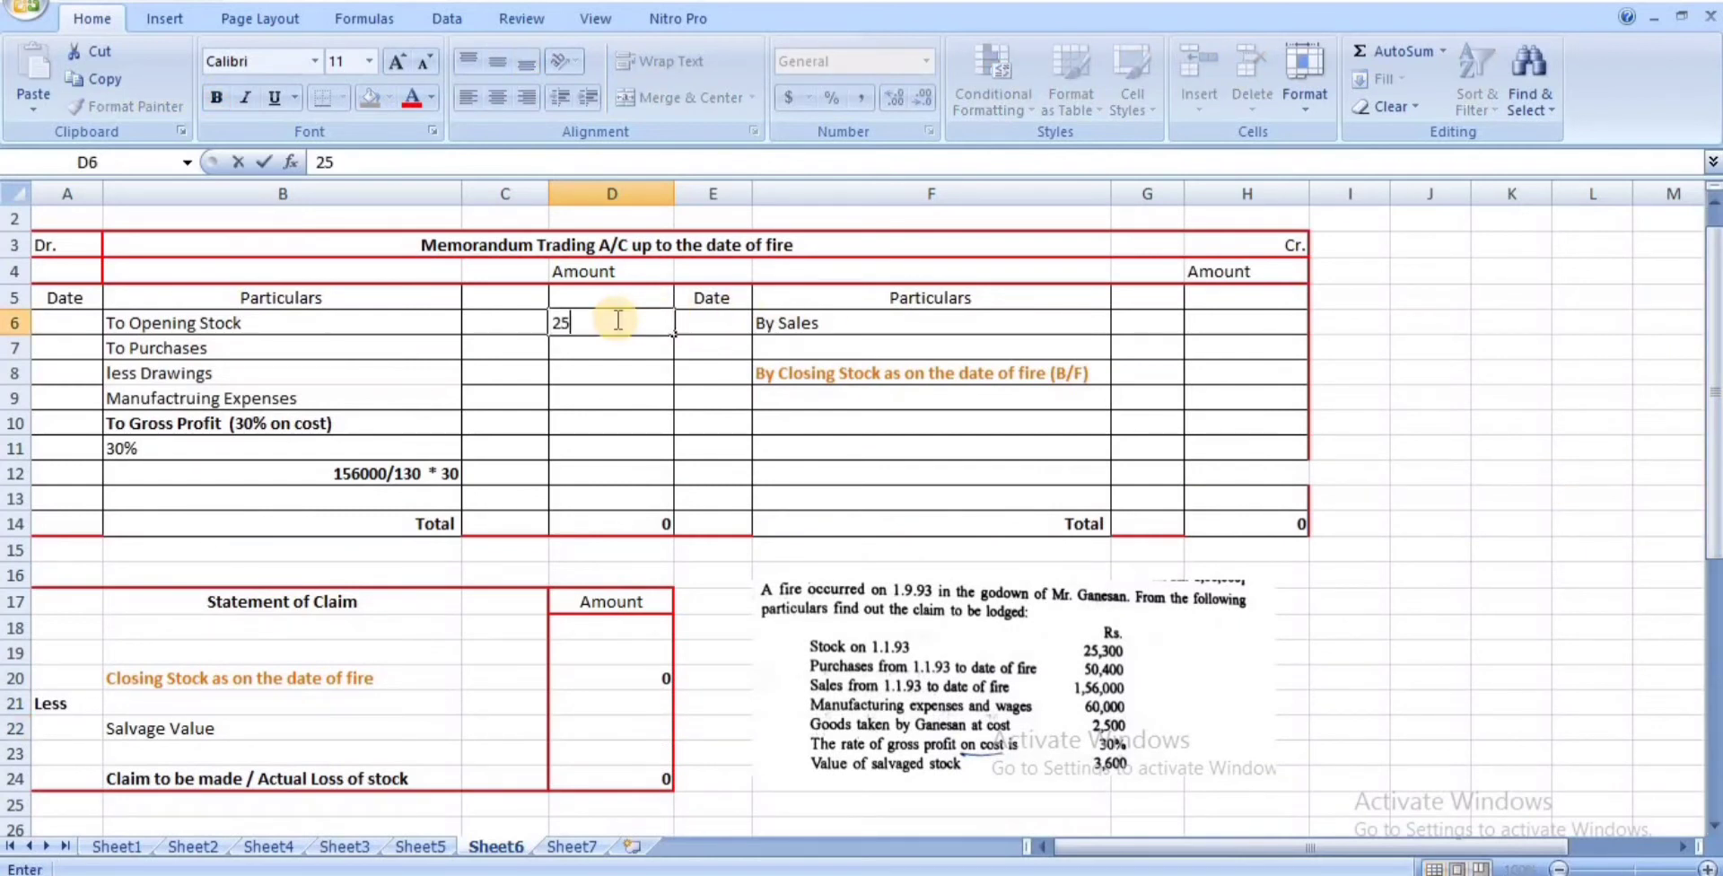
pyautogui.write('300')
pyautogui.press('Return')
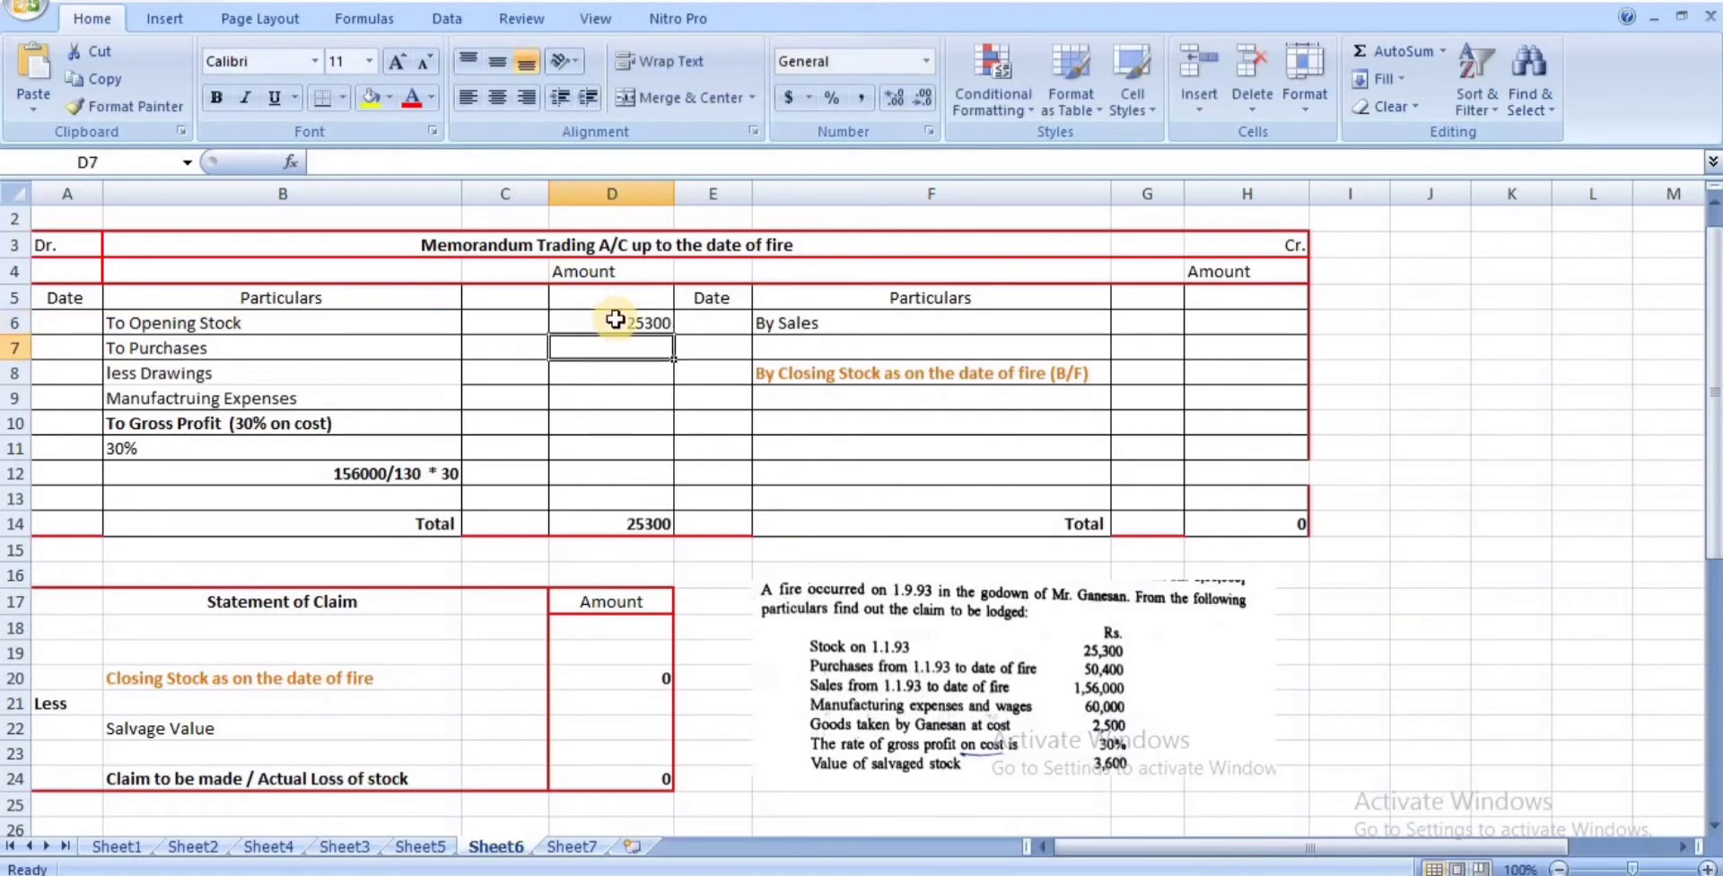
# - Enter 50400 as the purchases in C7 and 156000 as the sales in H6 of the Memorandum Trading A/C
pyautogui.click(491, 345)
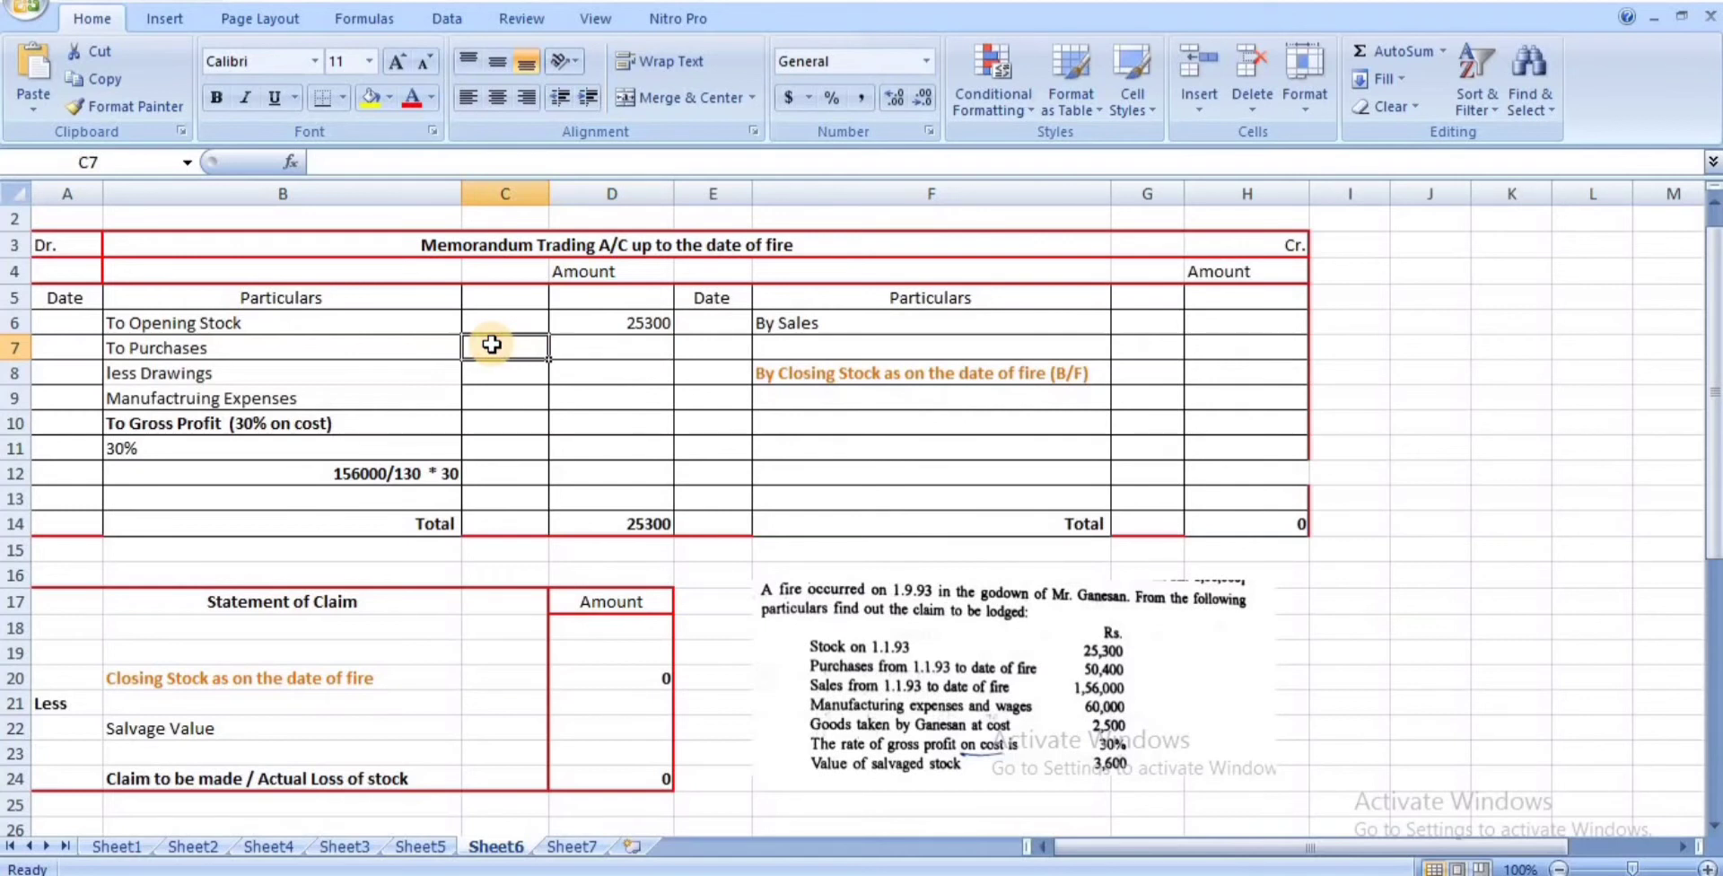
pyautogui.write('5040')
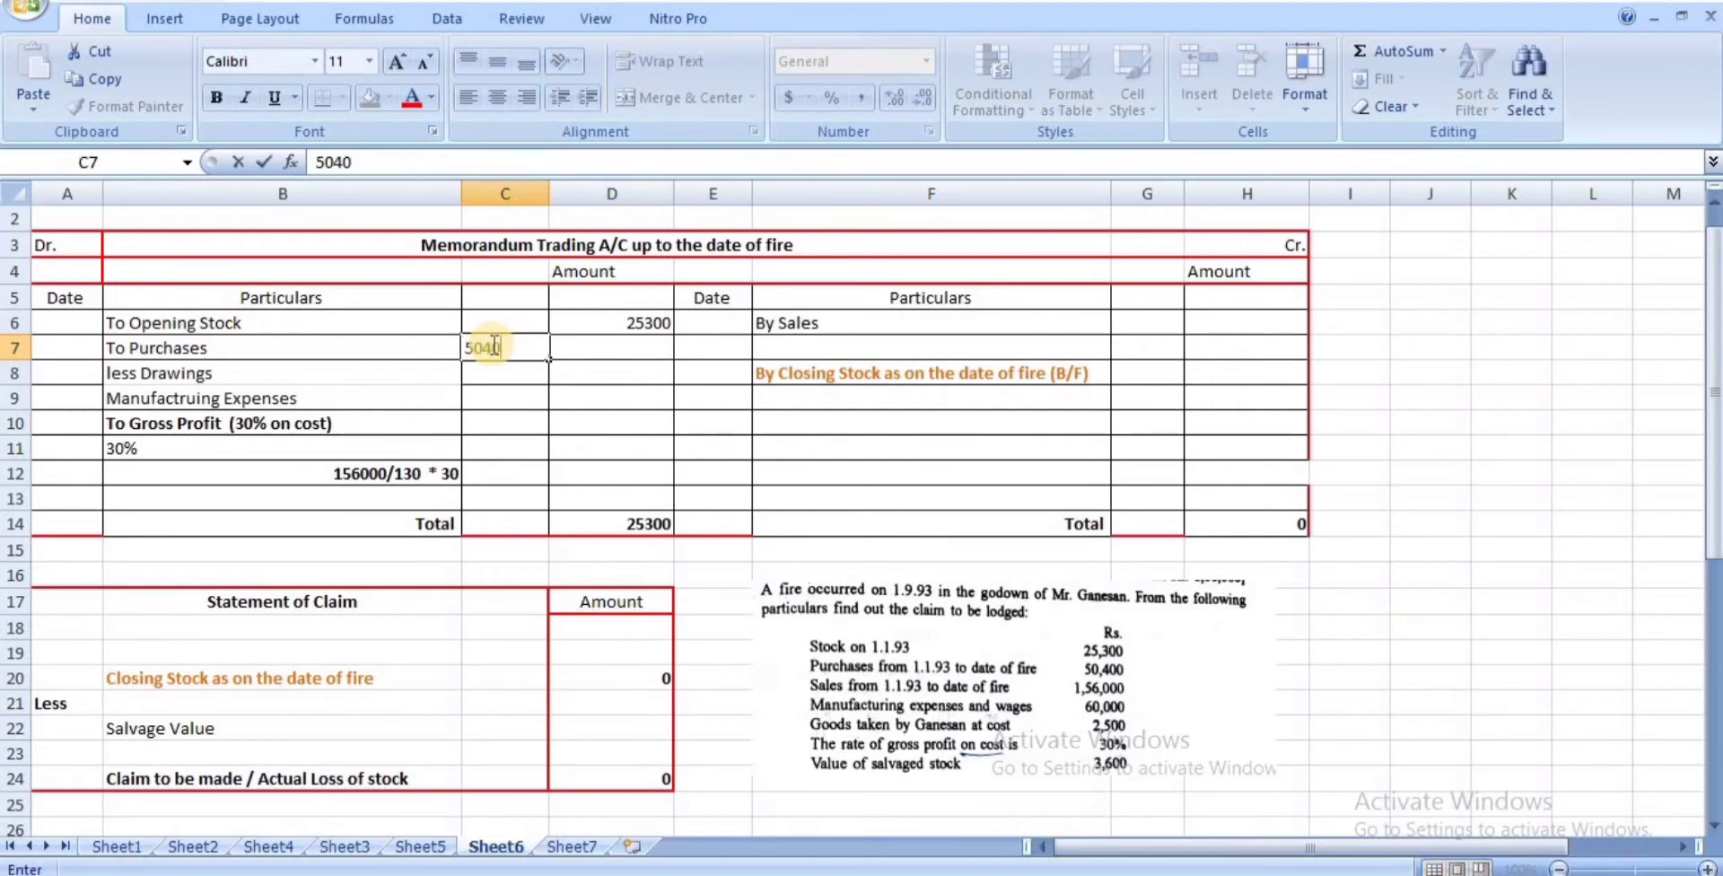
pyautogui.write('0')
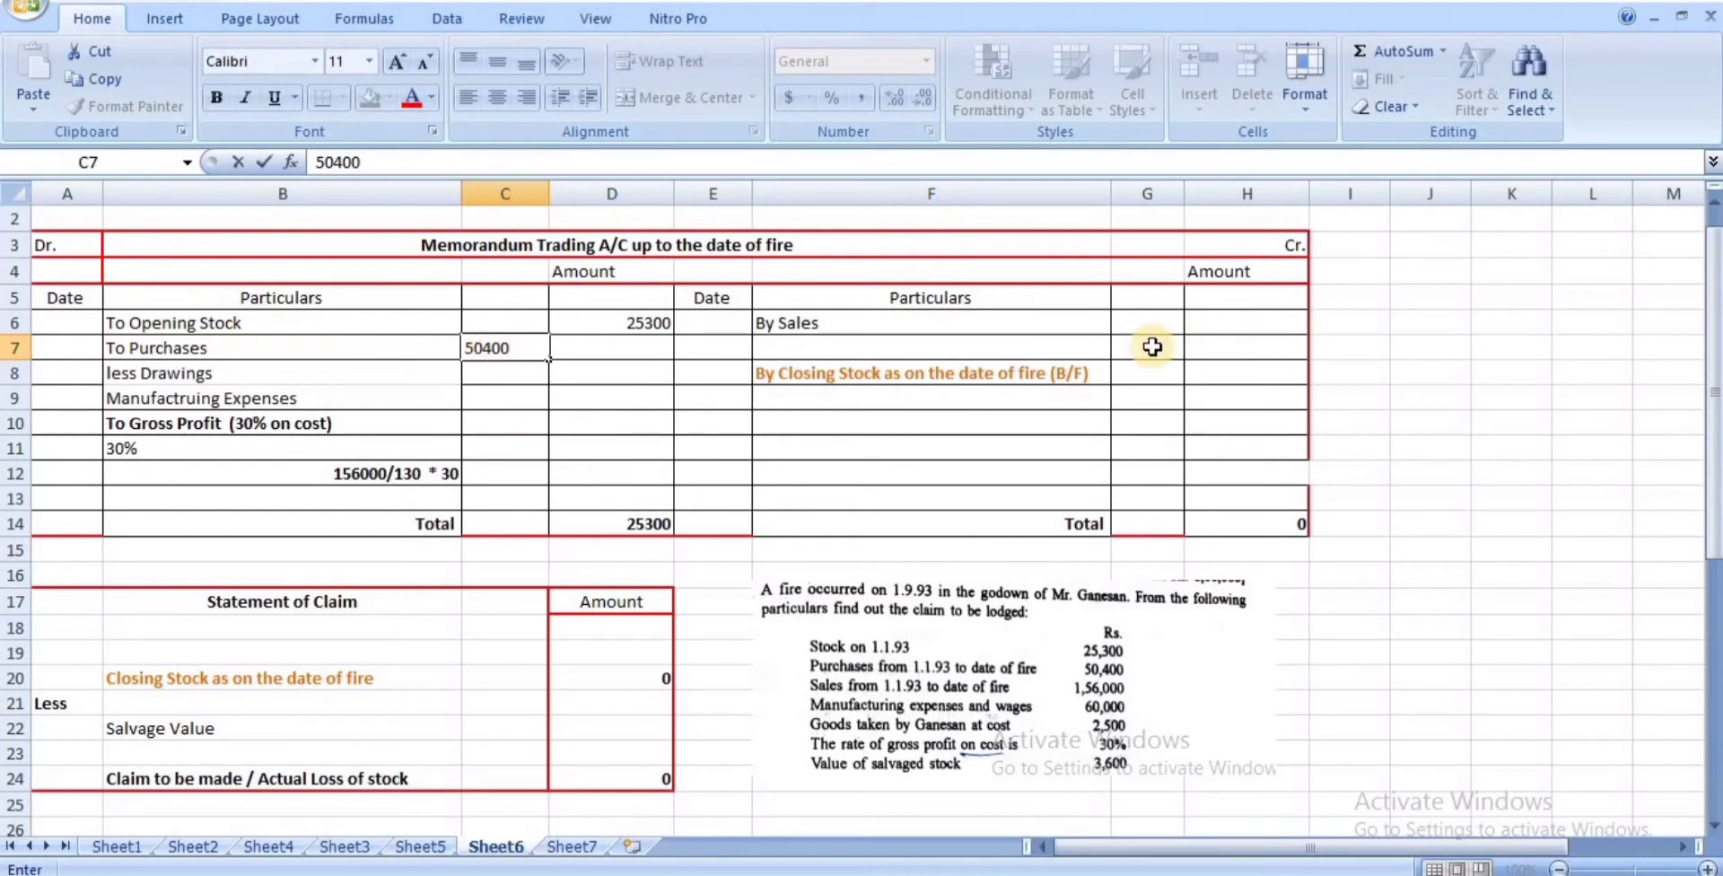
pyautogui.click(1223, 322)
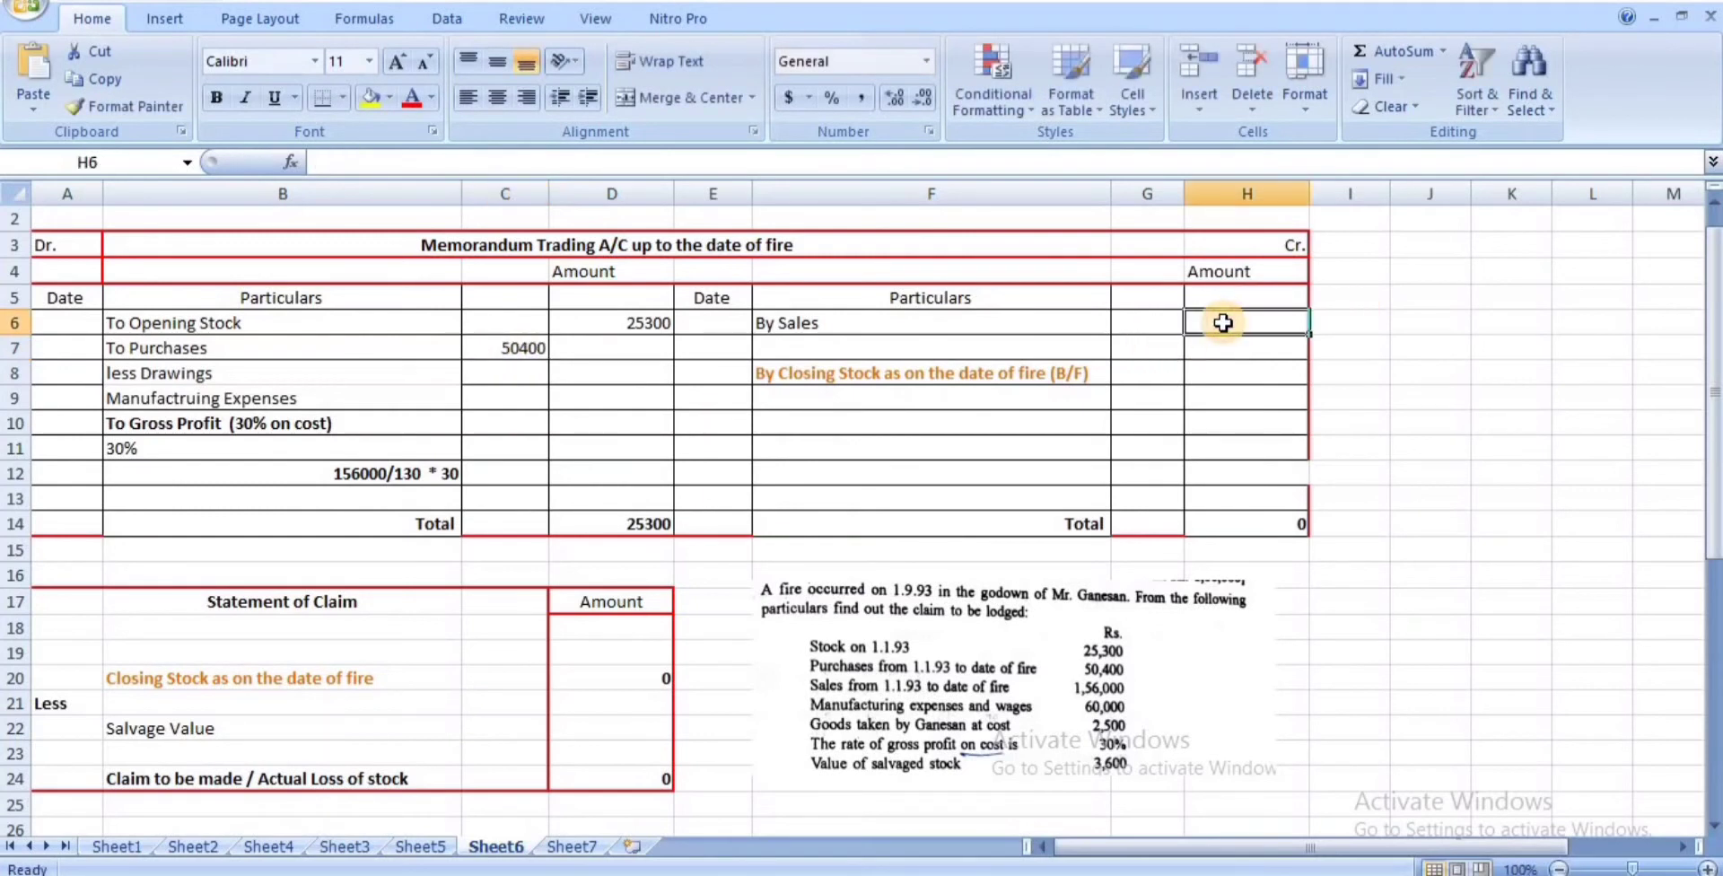
pyautogui.write('156000')
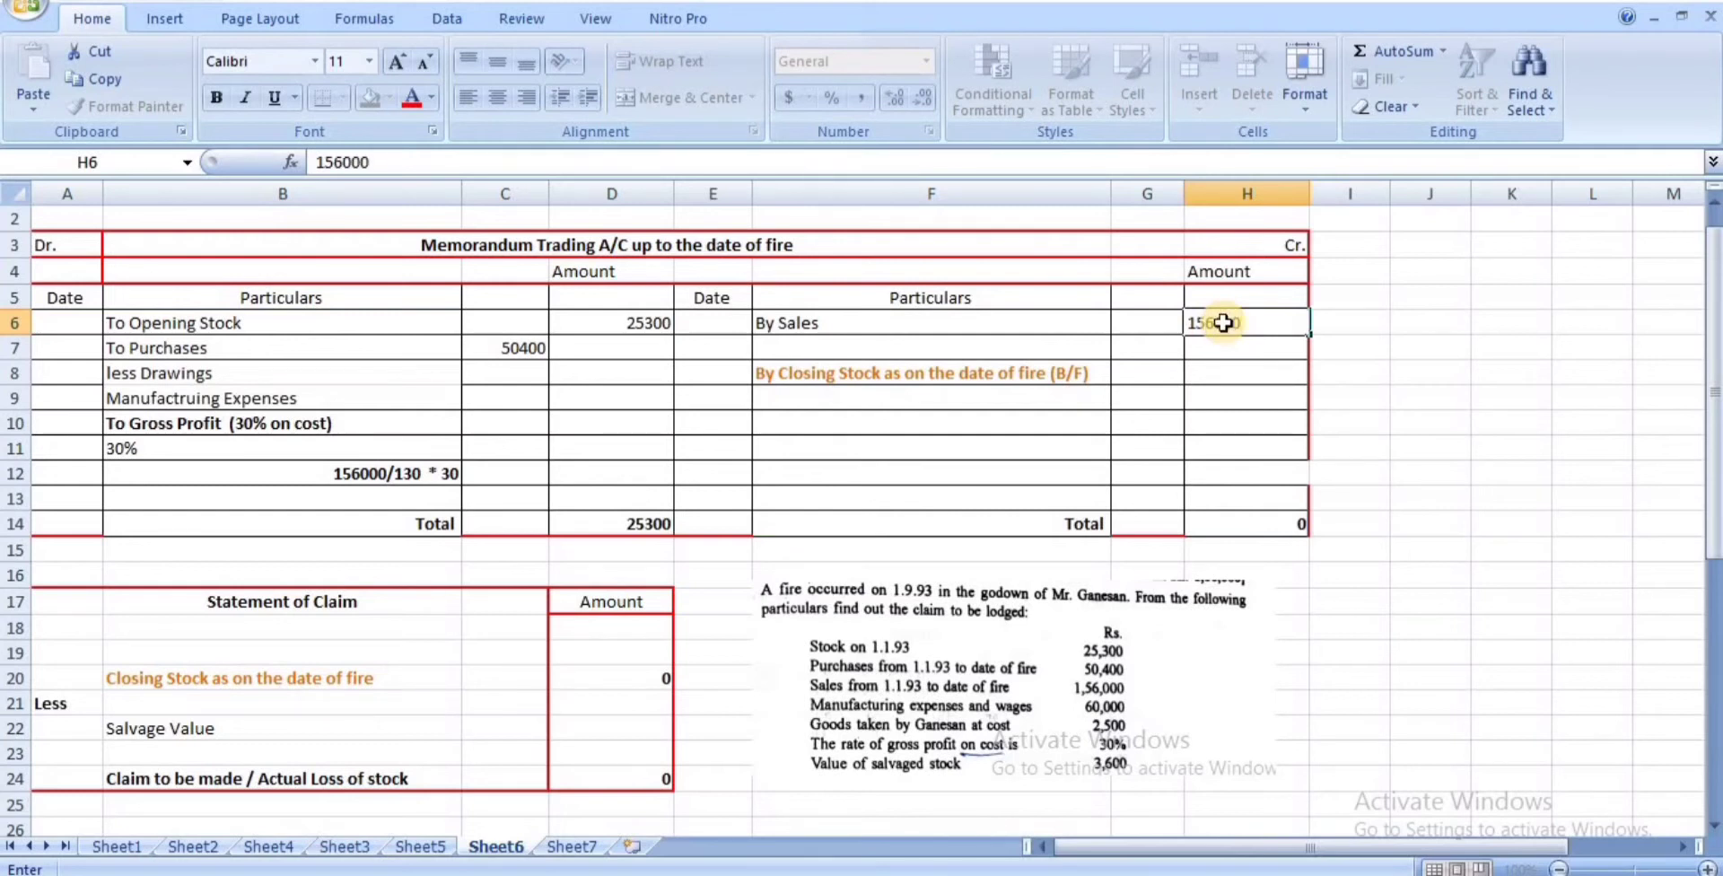
pyautogui.press('Return')
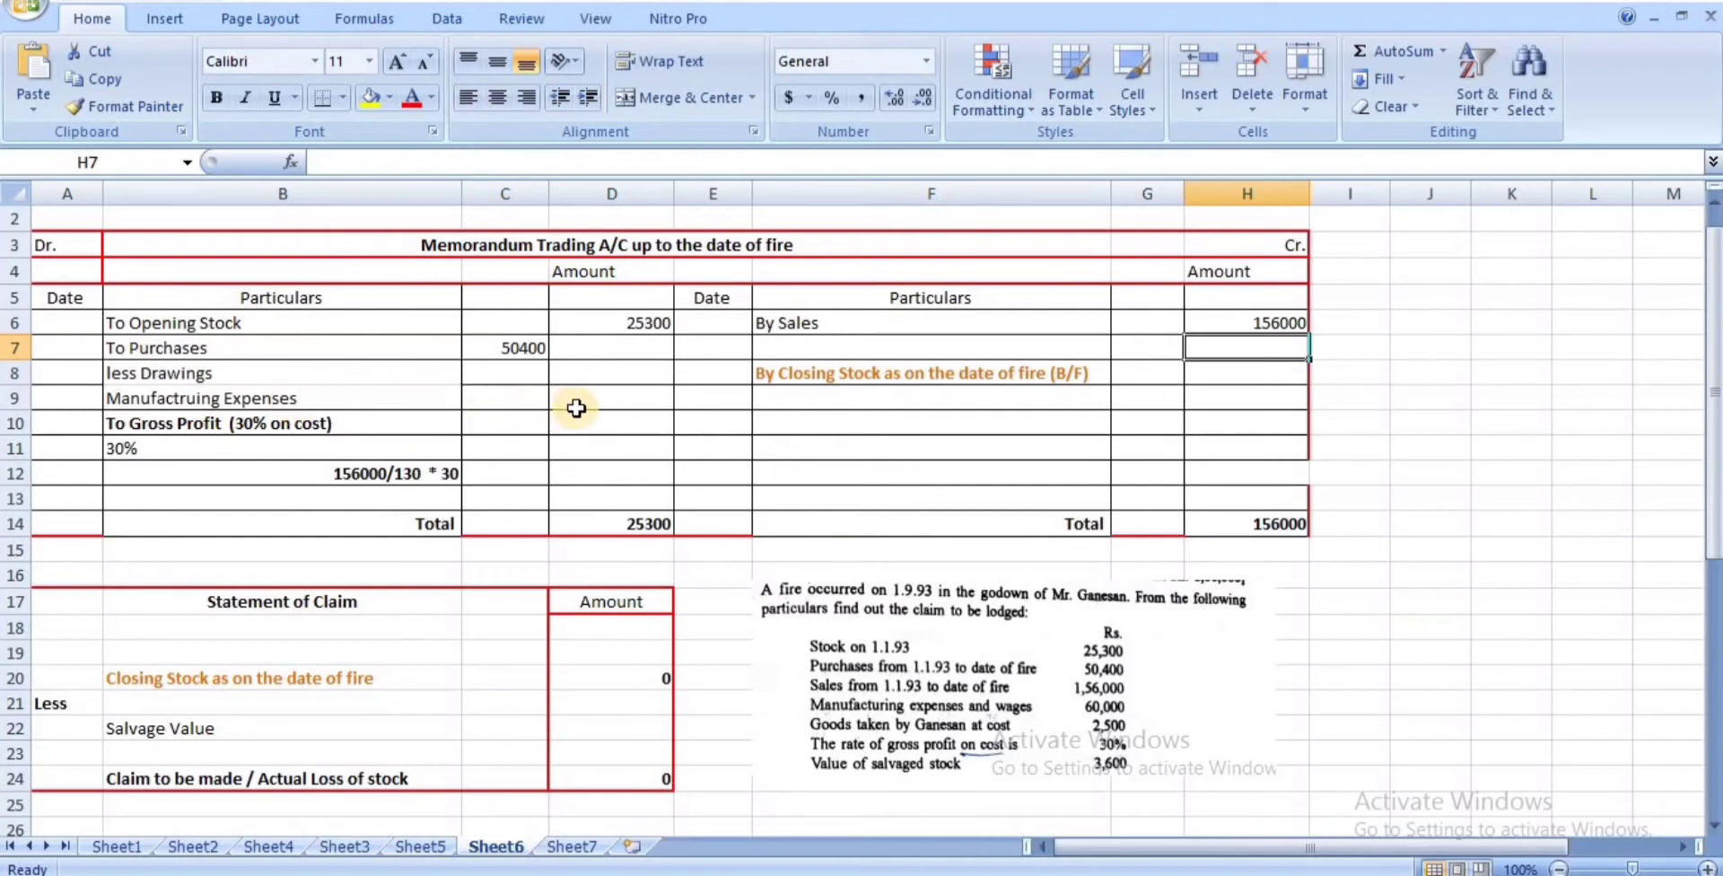
# - Enter 60000 as the manufacturing expenses in D9
pyautogui.click(616, 396)
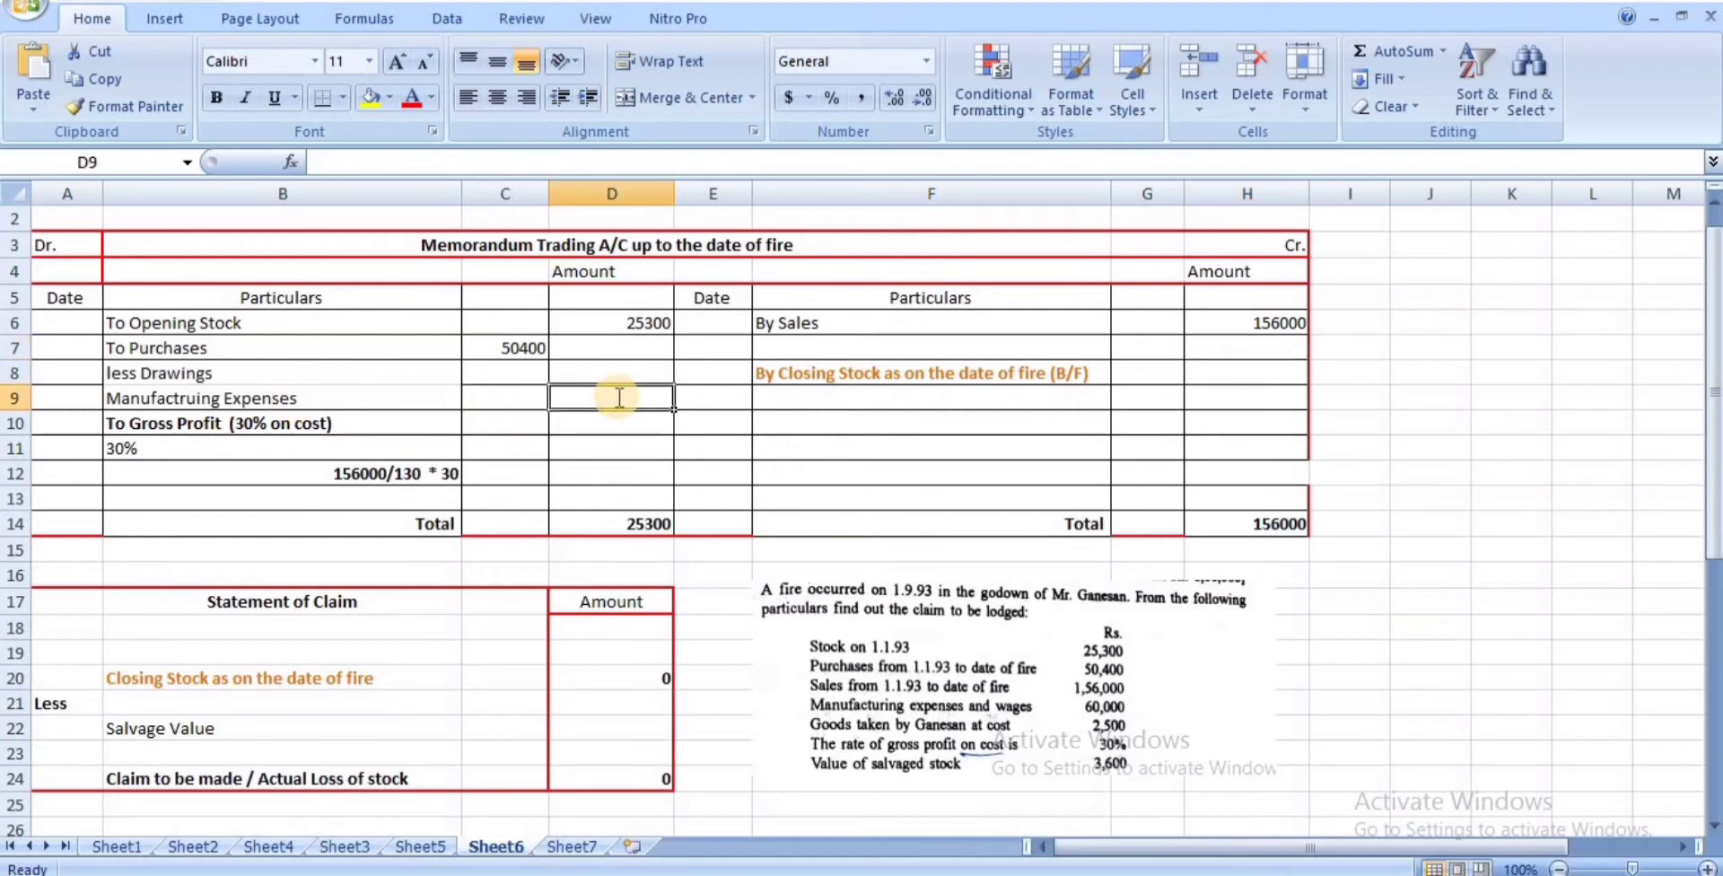
pyautogui.write('6000')
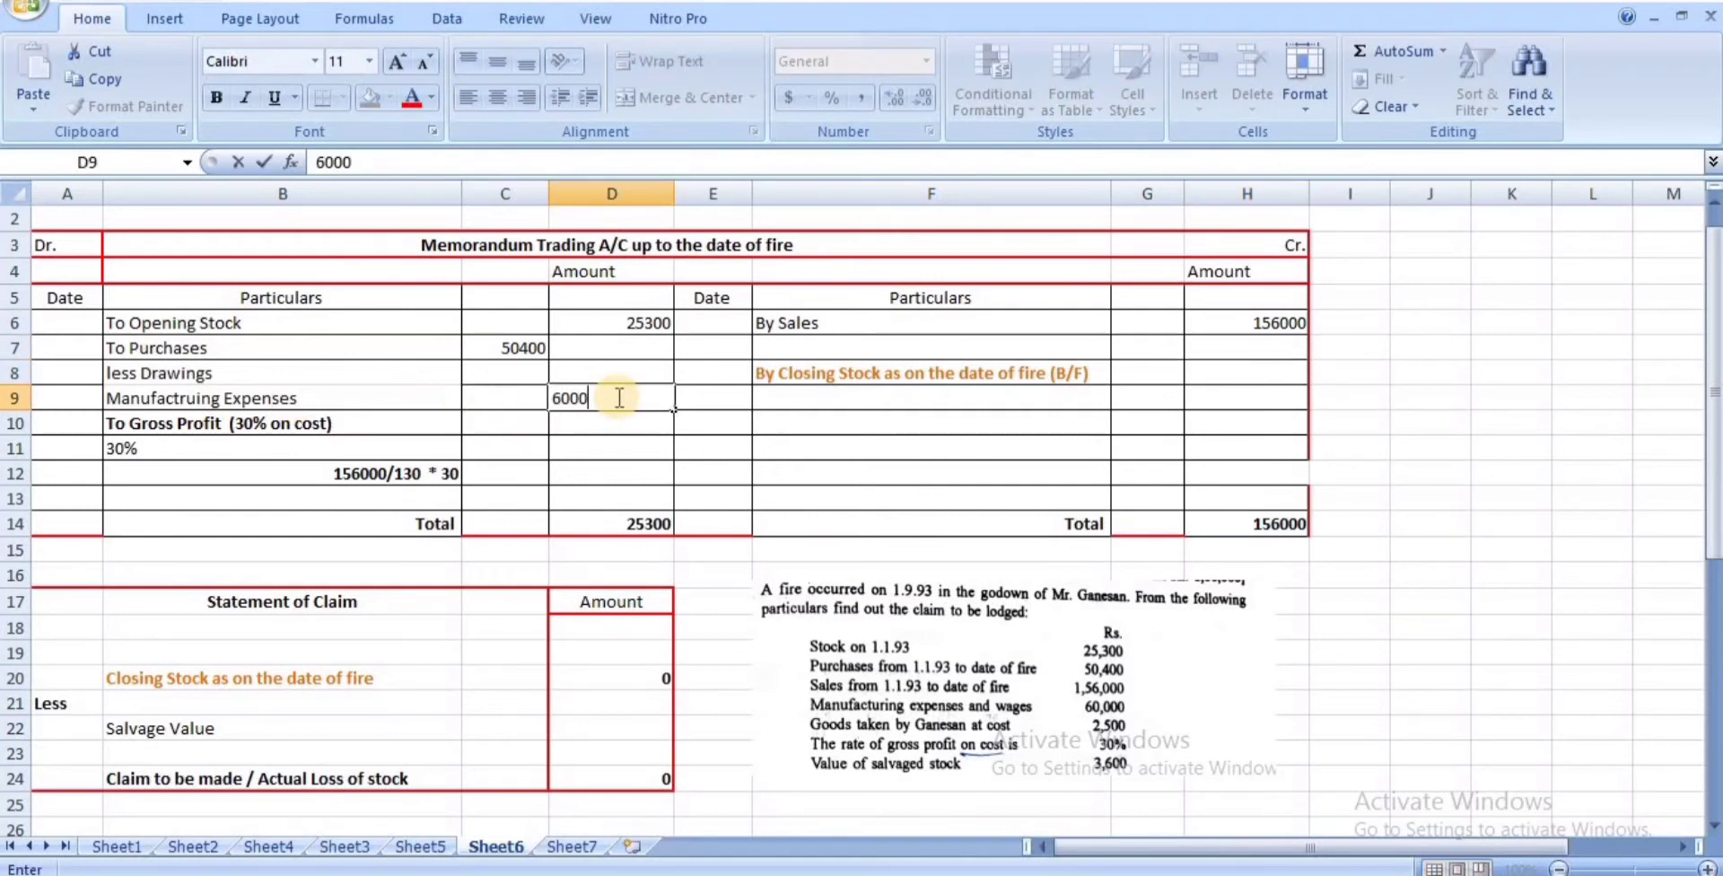
pyautogui.write('0')
pyautogui.press('Return')
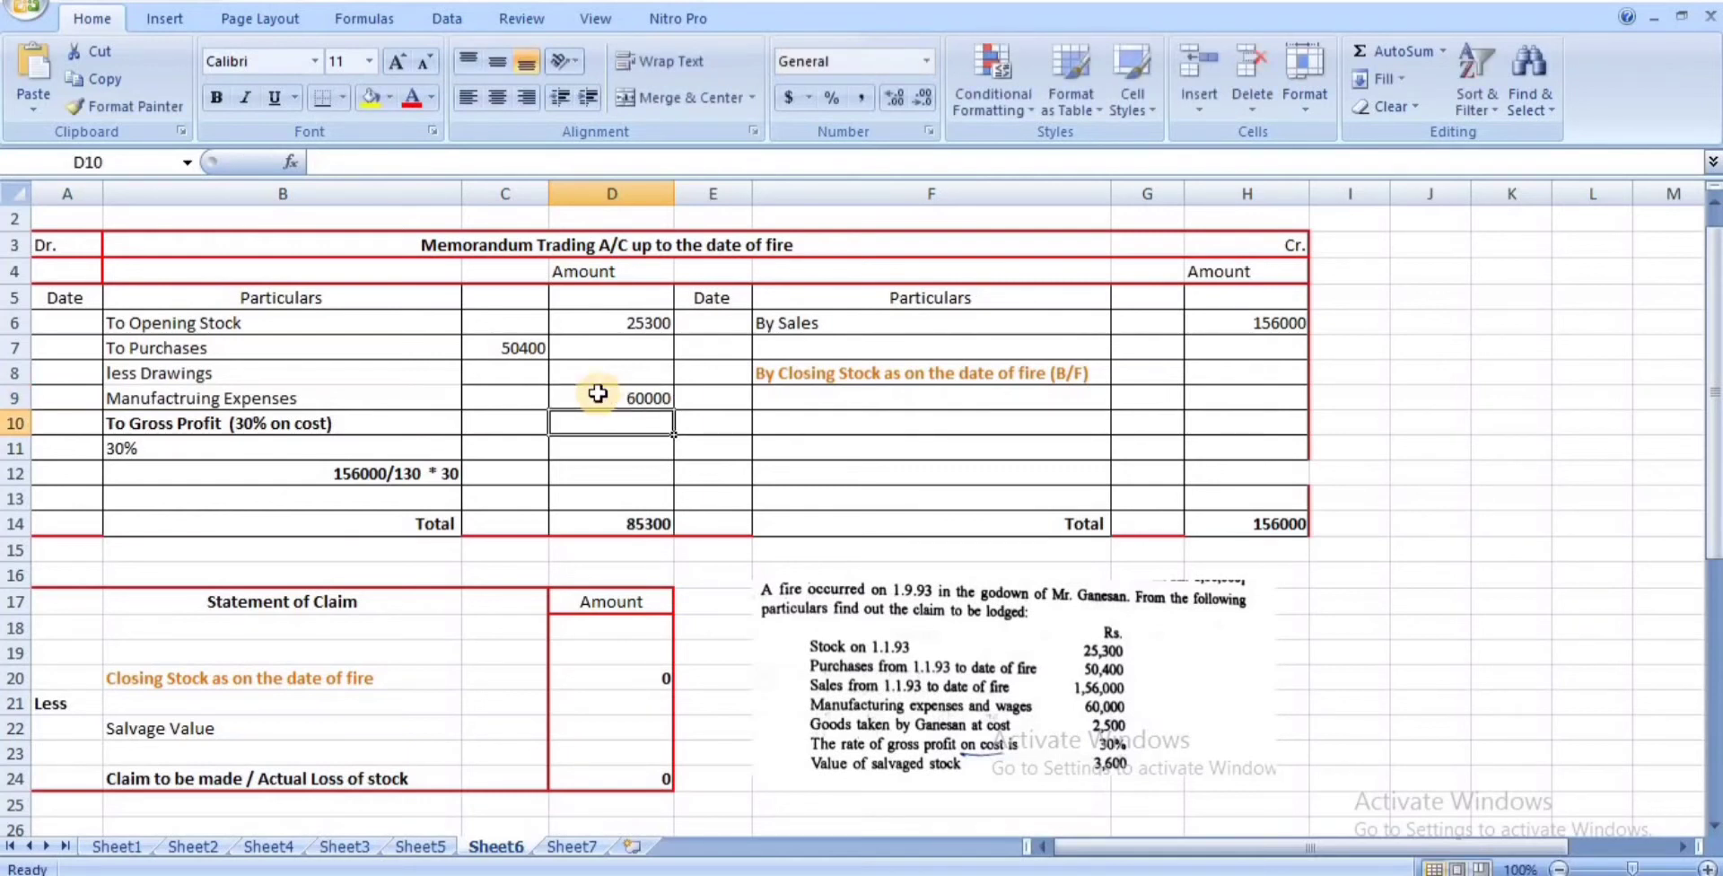
# - Enter 2500 as the drawings in C8 and 47900 as the net purchases in D8
pyautogui.click(517, 365)
pyautogui.write('2')
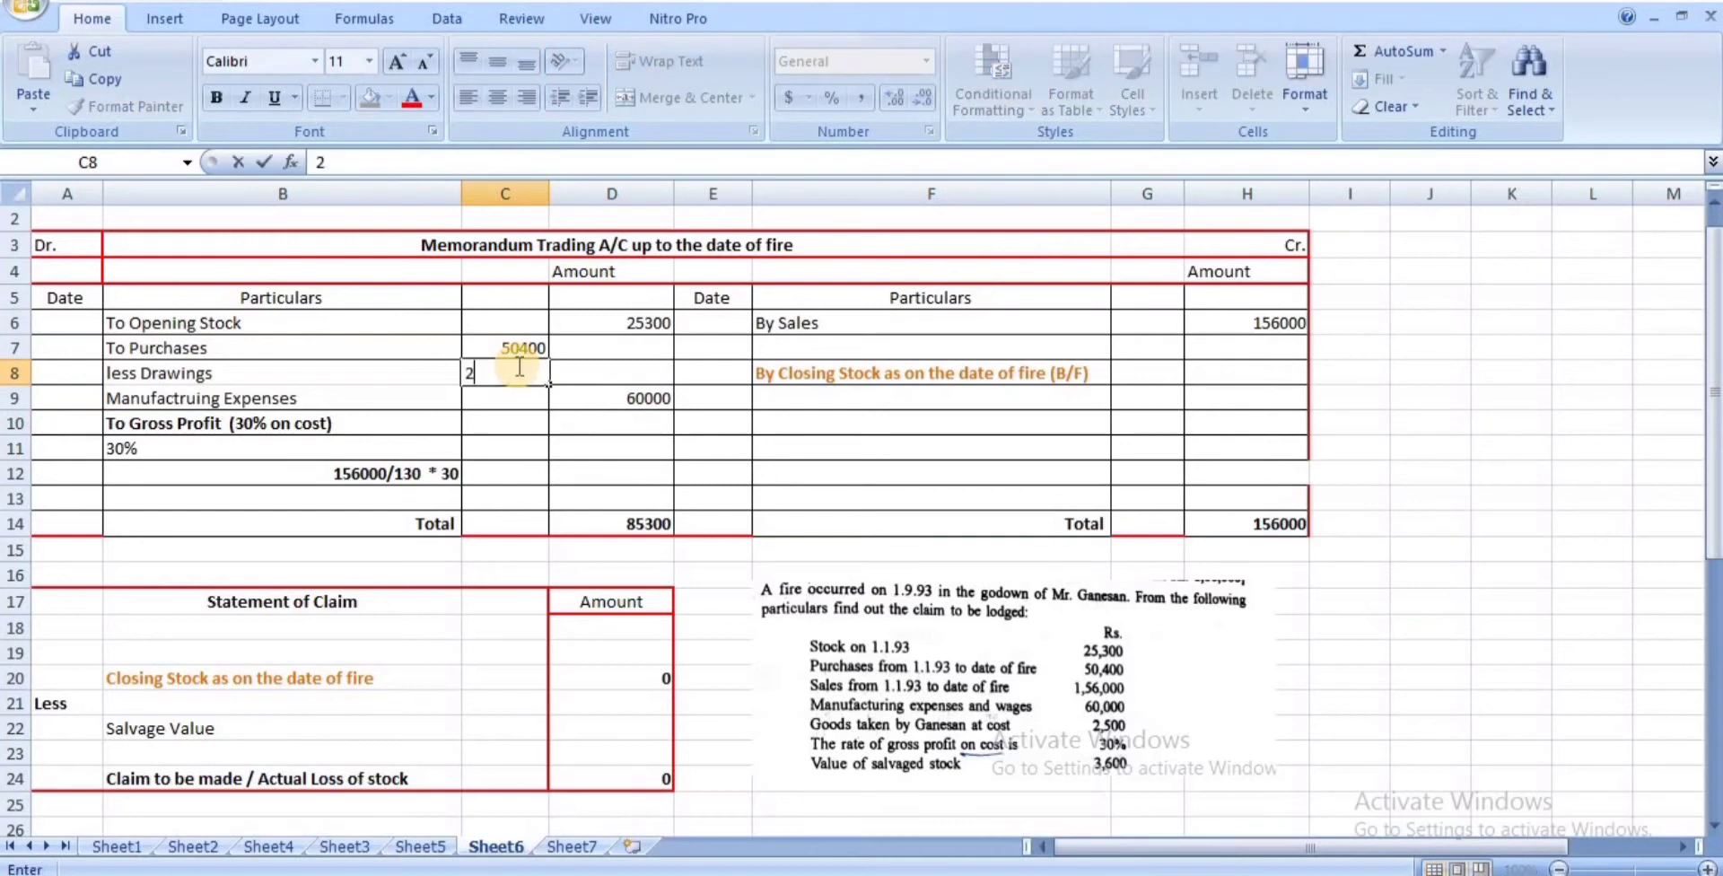
pyautogui.write('500')
pyautogui.press('Tab')
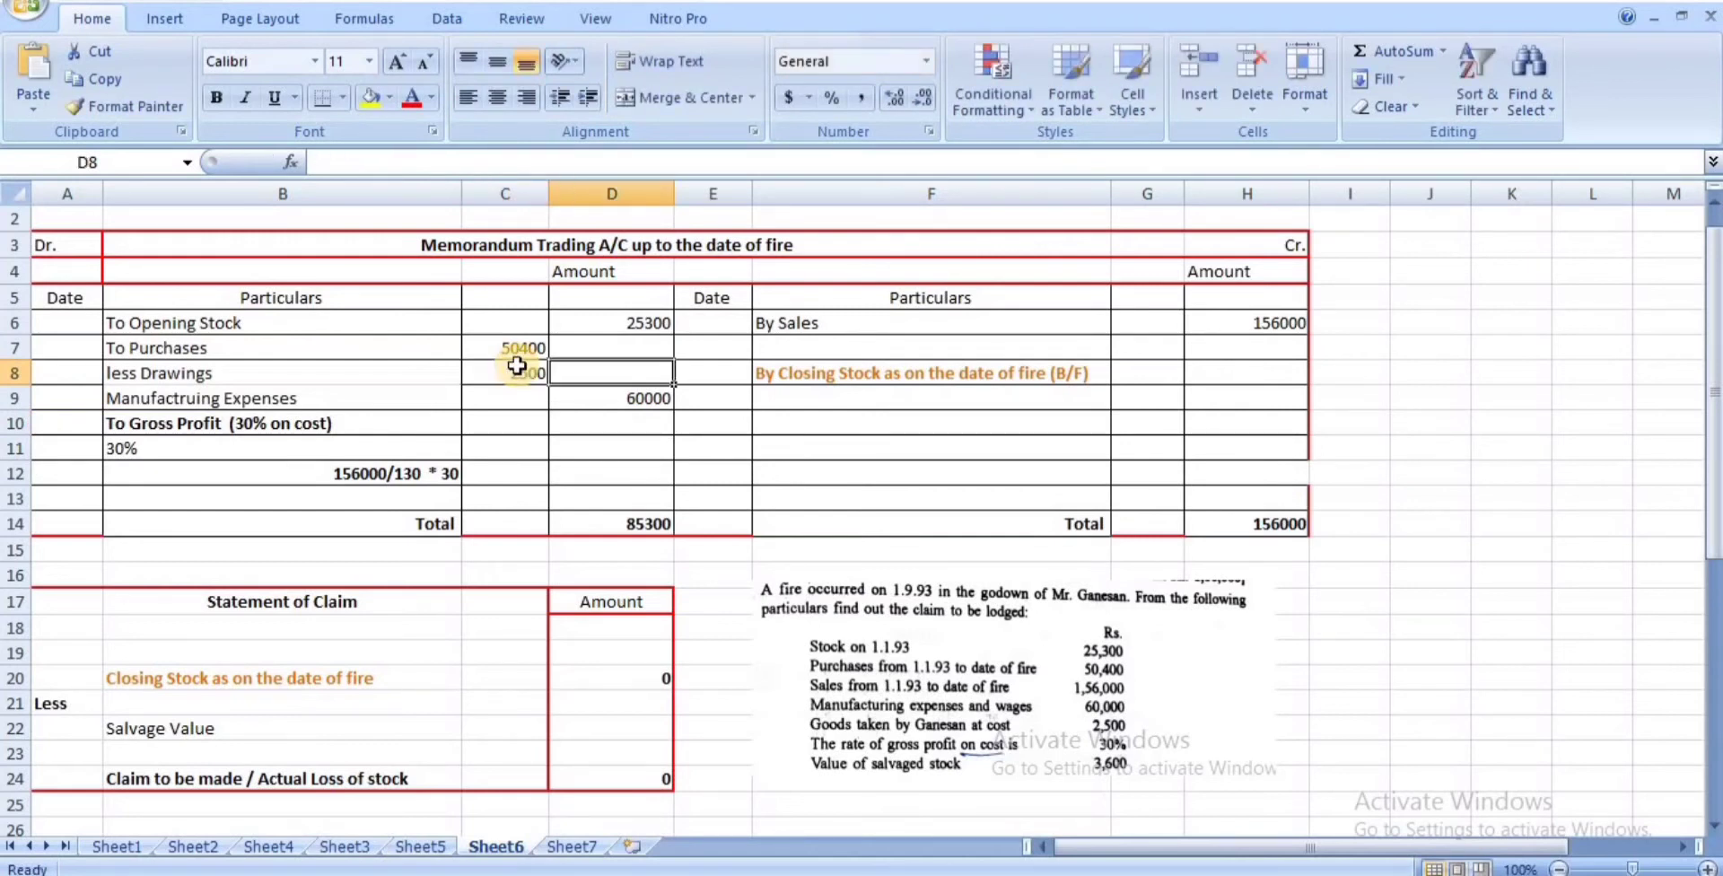
pyautogui.write('47')
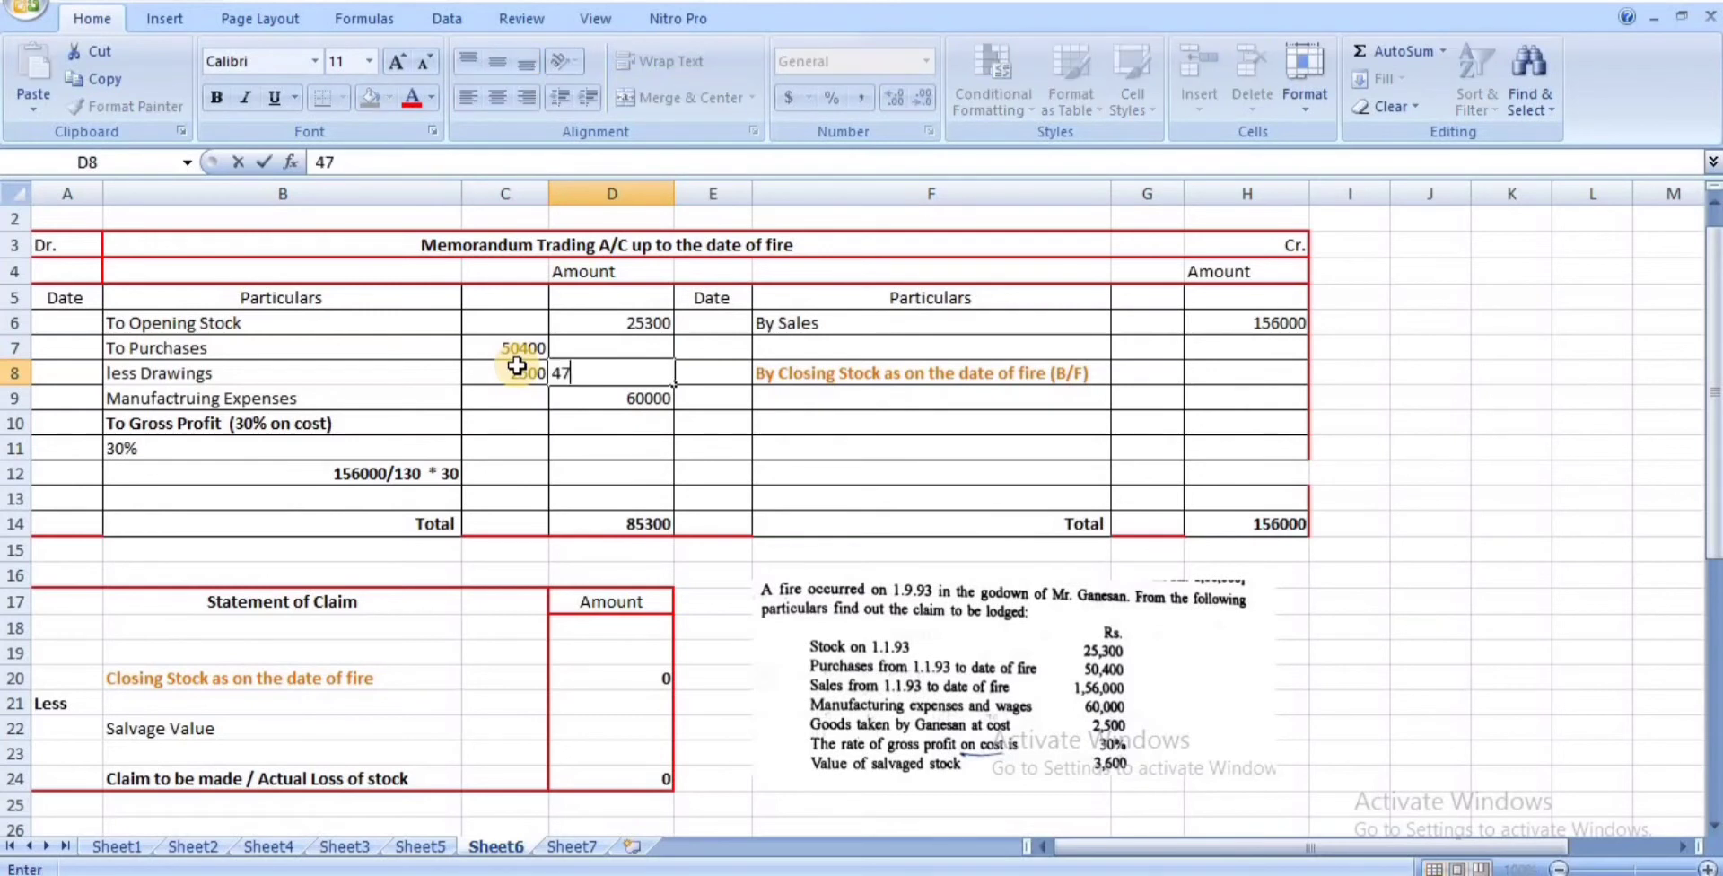
pyautogui.write('900')
pyautogui.press('Return')
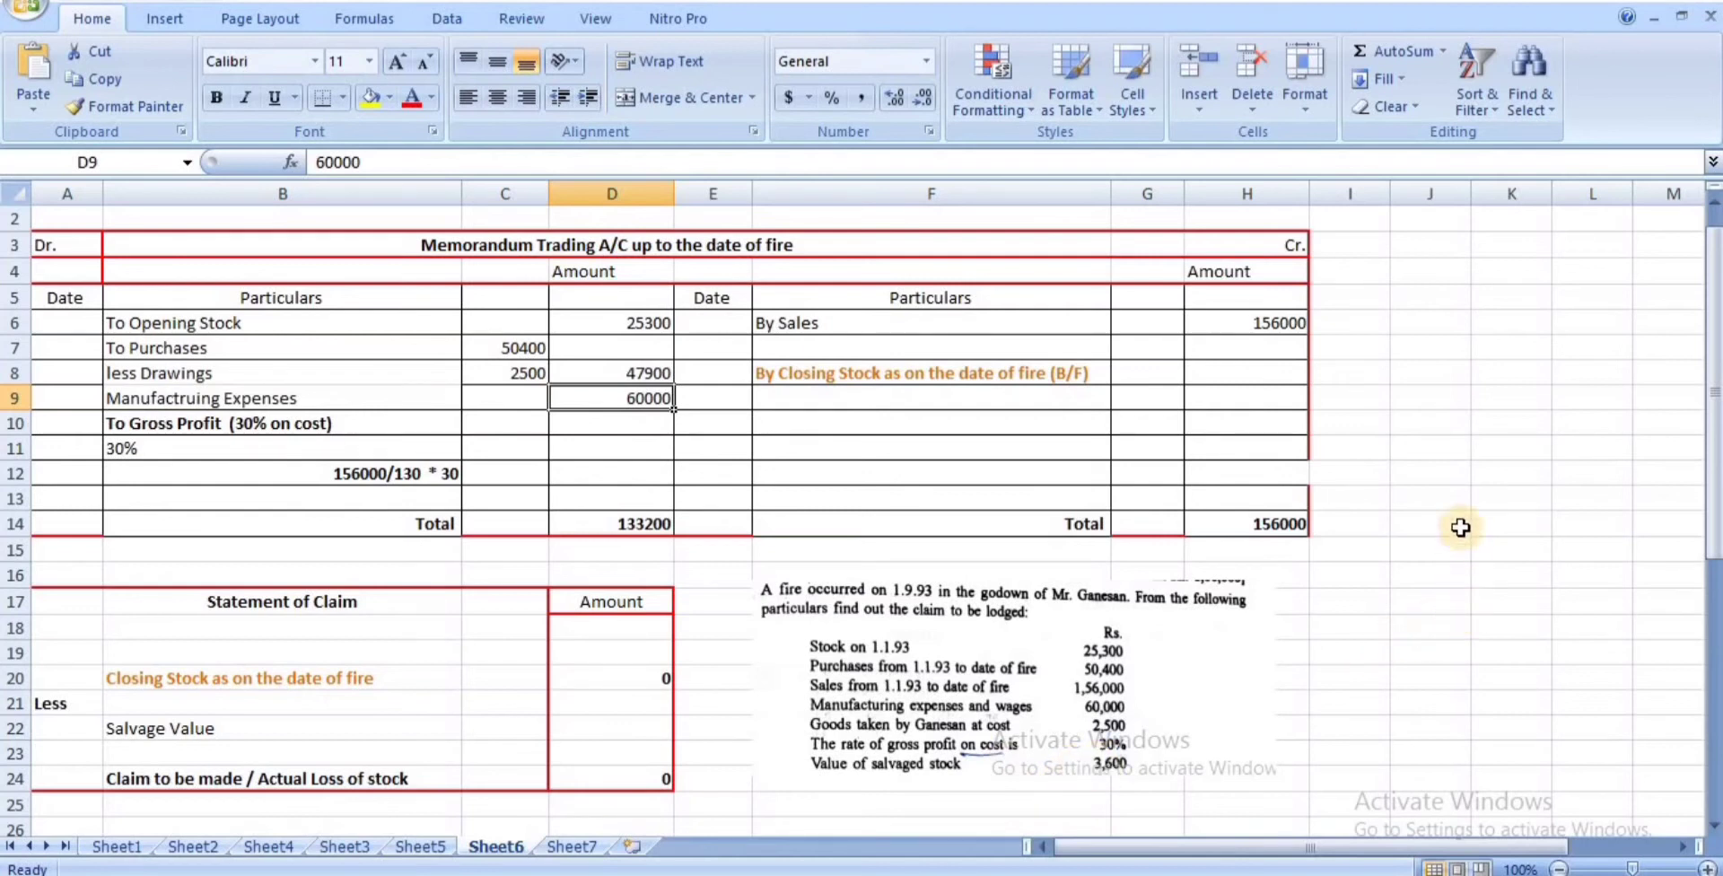
# - Write the working note 100+30=130 in J12, beside the trading account
pyautogui.click(1431, 474)
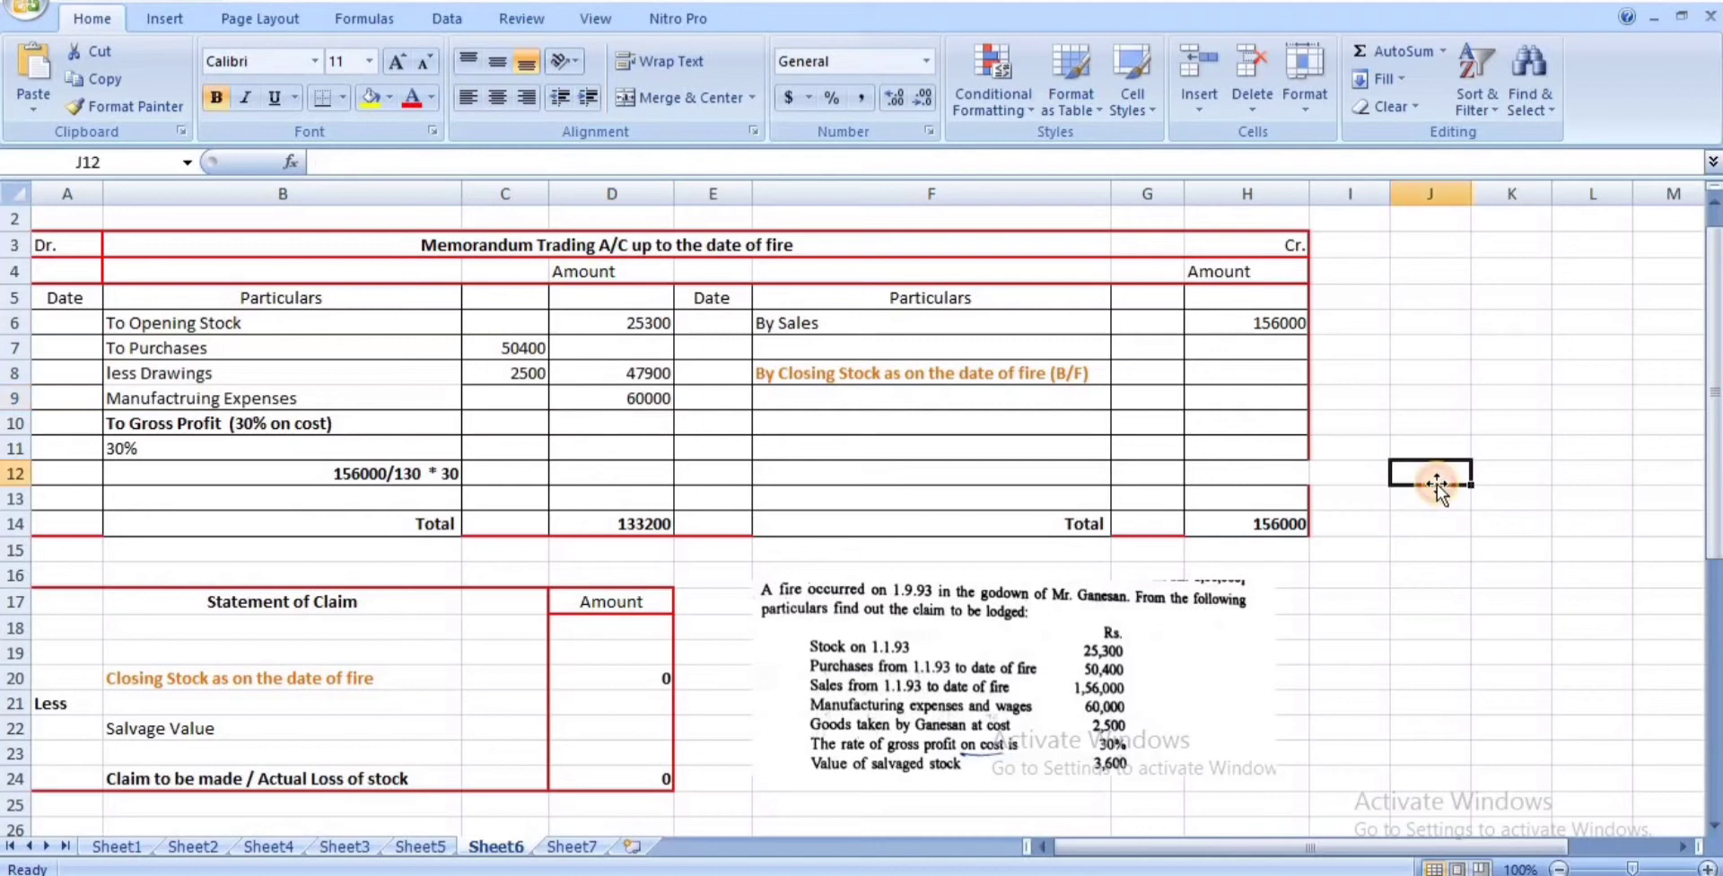
pyautogui.write('100')
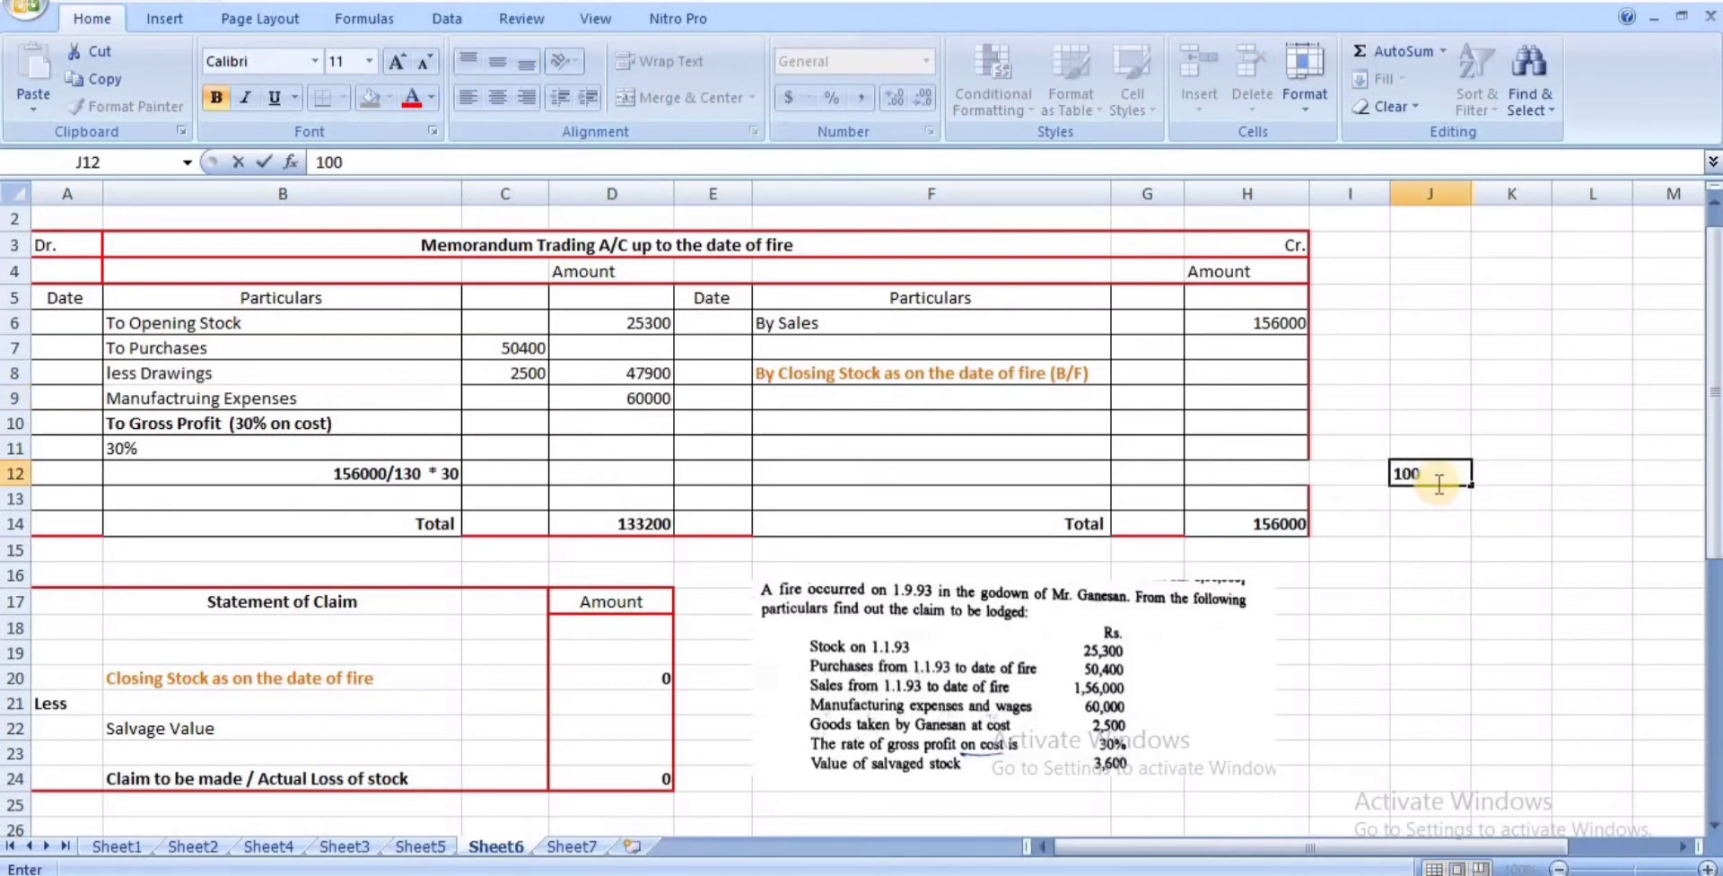
pyautogui.write('+30=130')
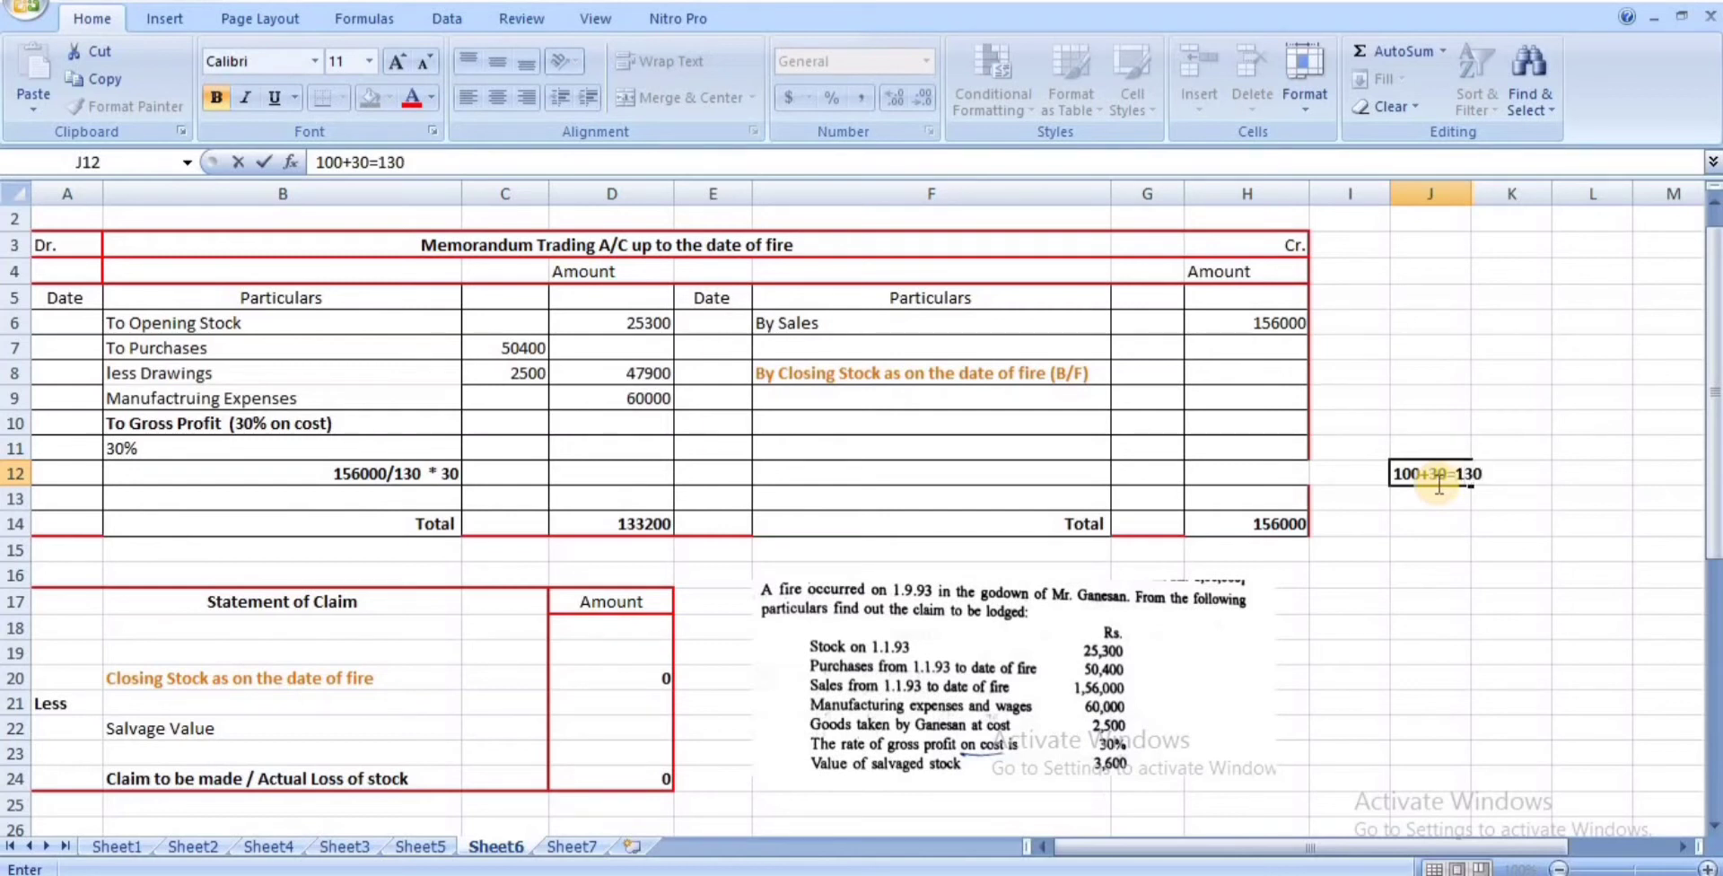
# - Add the formula note C+P=SP in J11, directly above the 100+30=130 working
pyautogui.click(1418, 445)
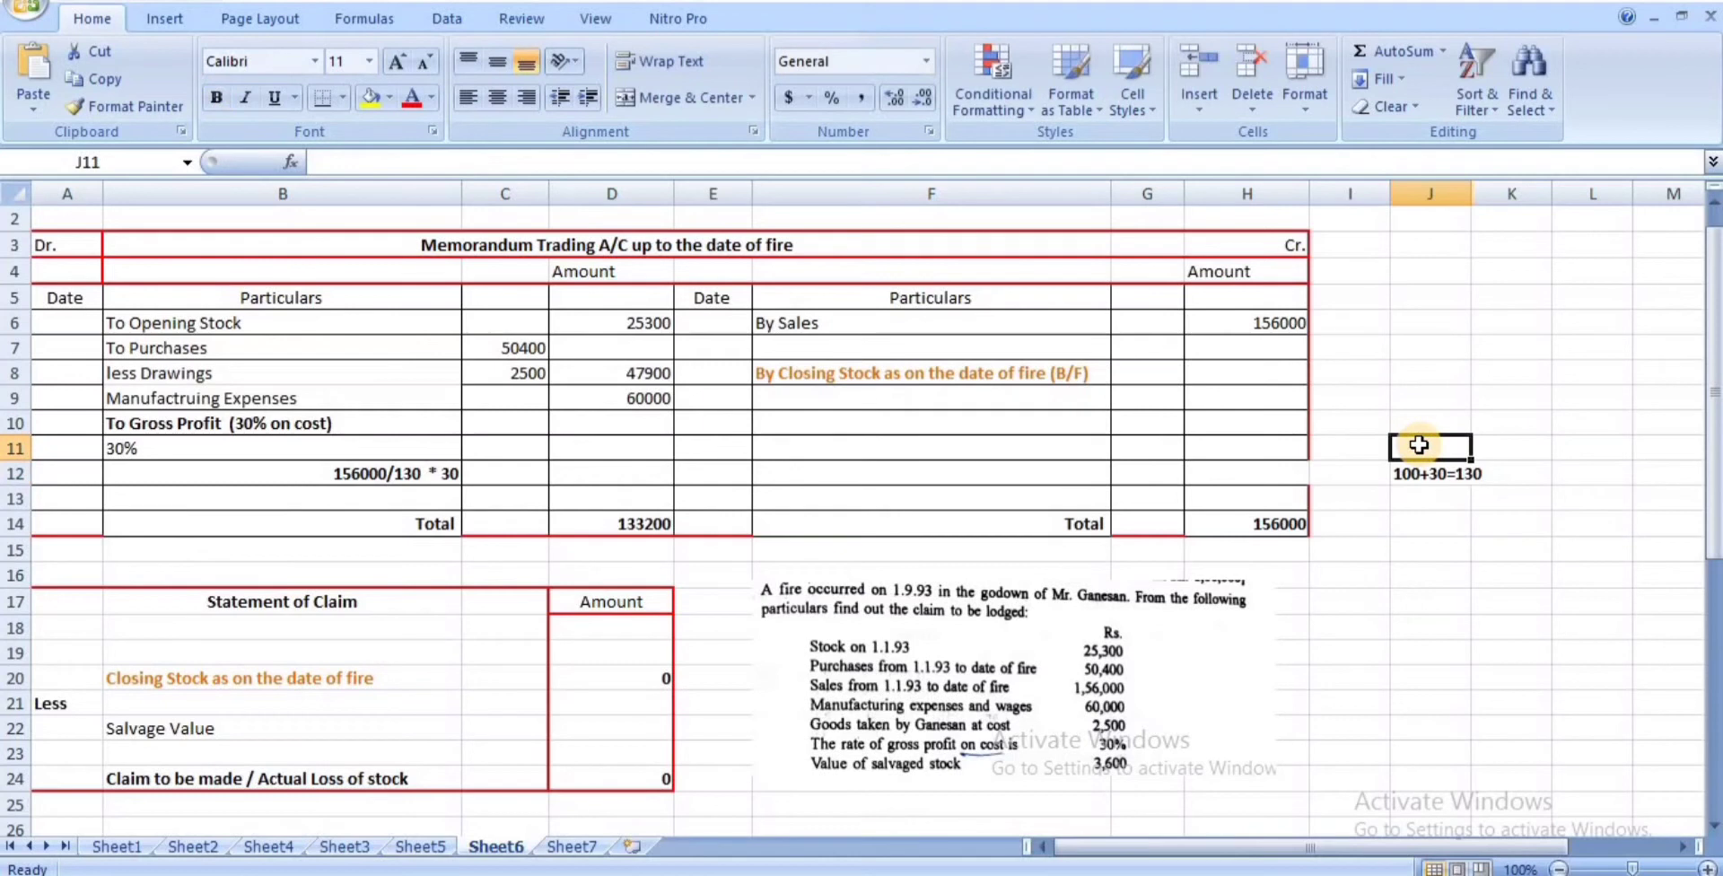
pyautogui.write('C+')
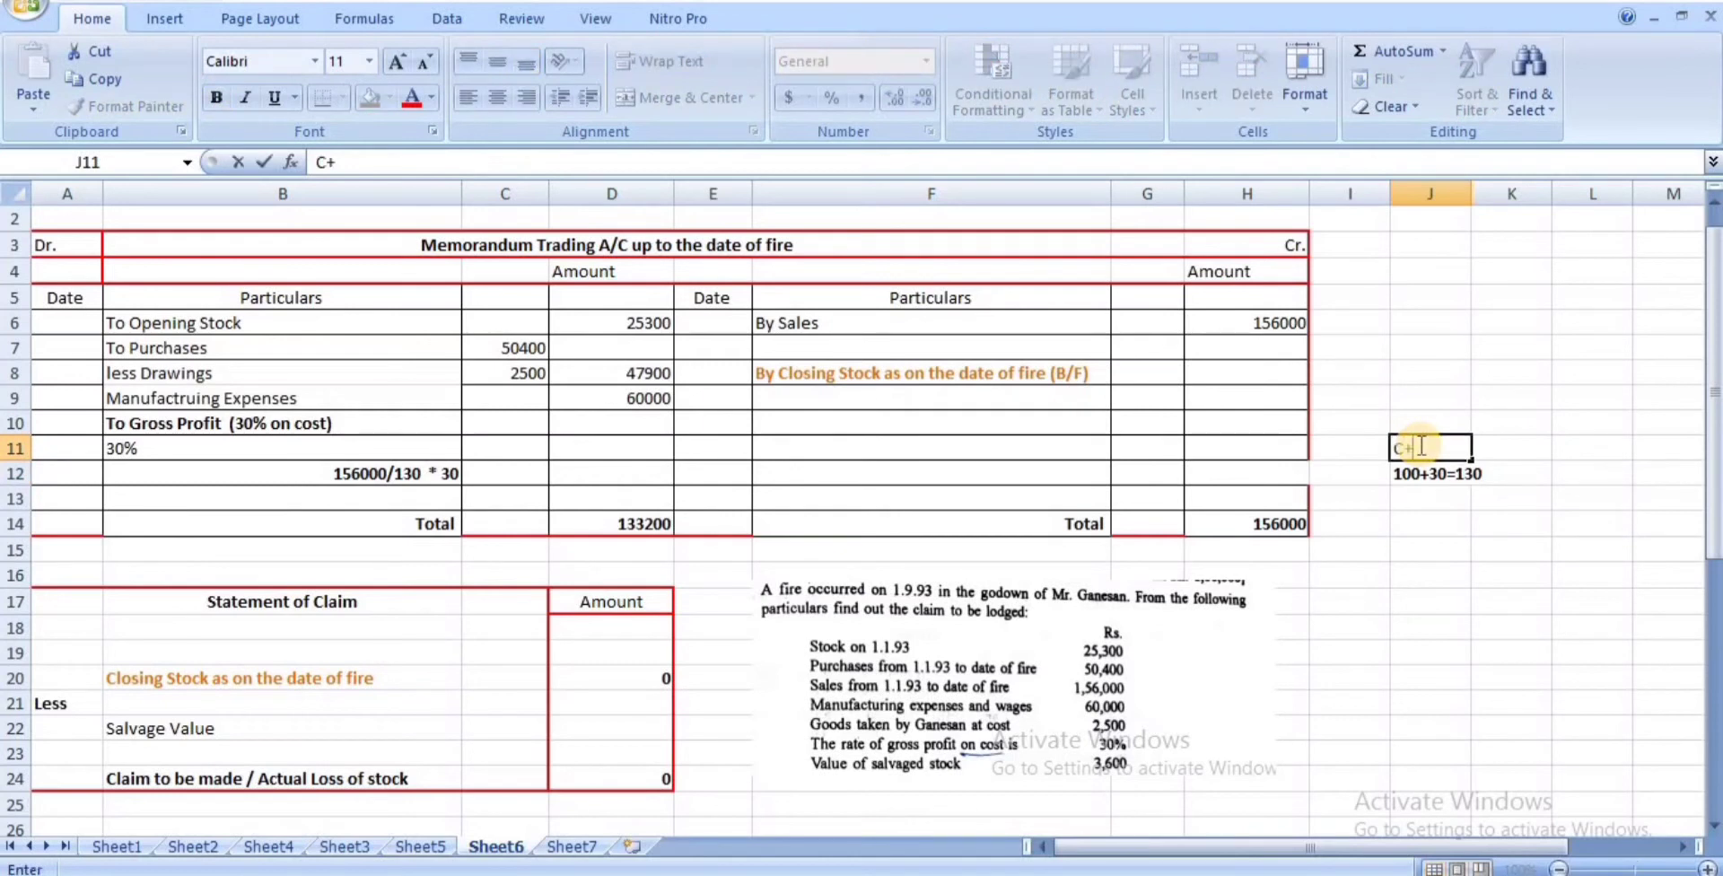
pyautogui.write('P+SP')
pyautogui.press('Left')
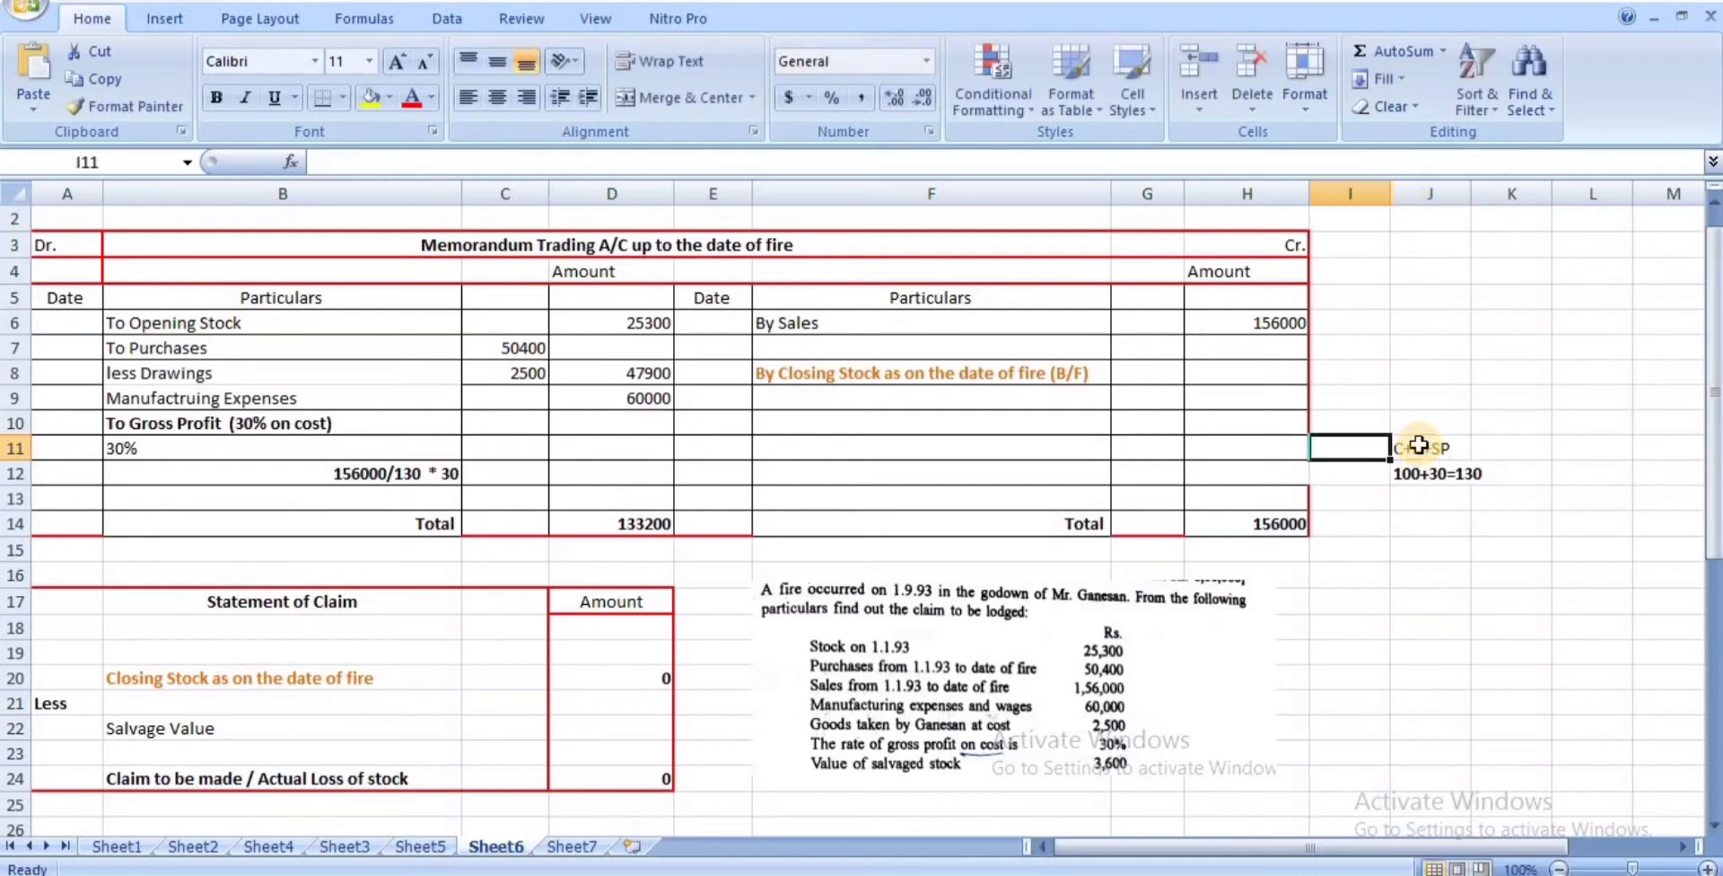
pyautogui.click(1418, 445)
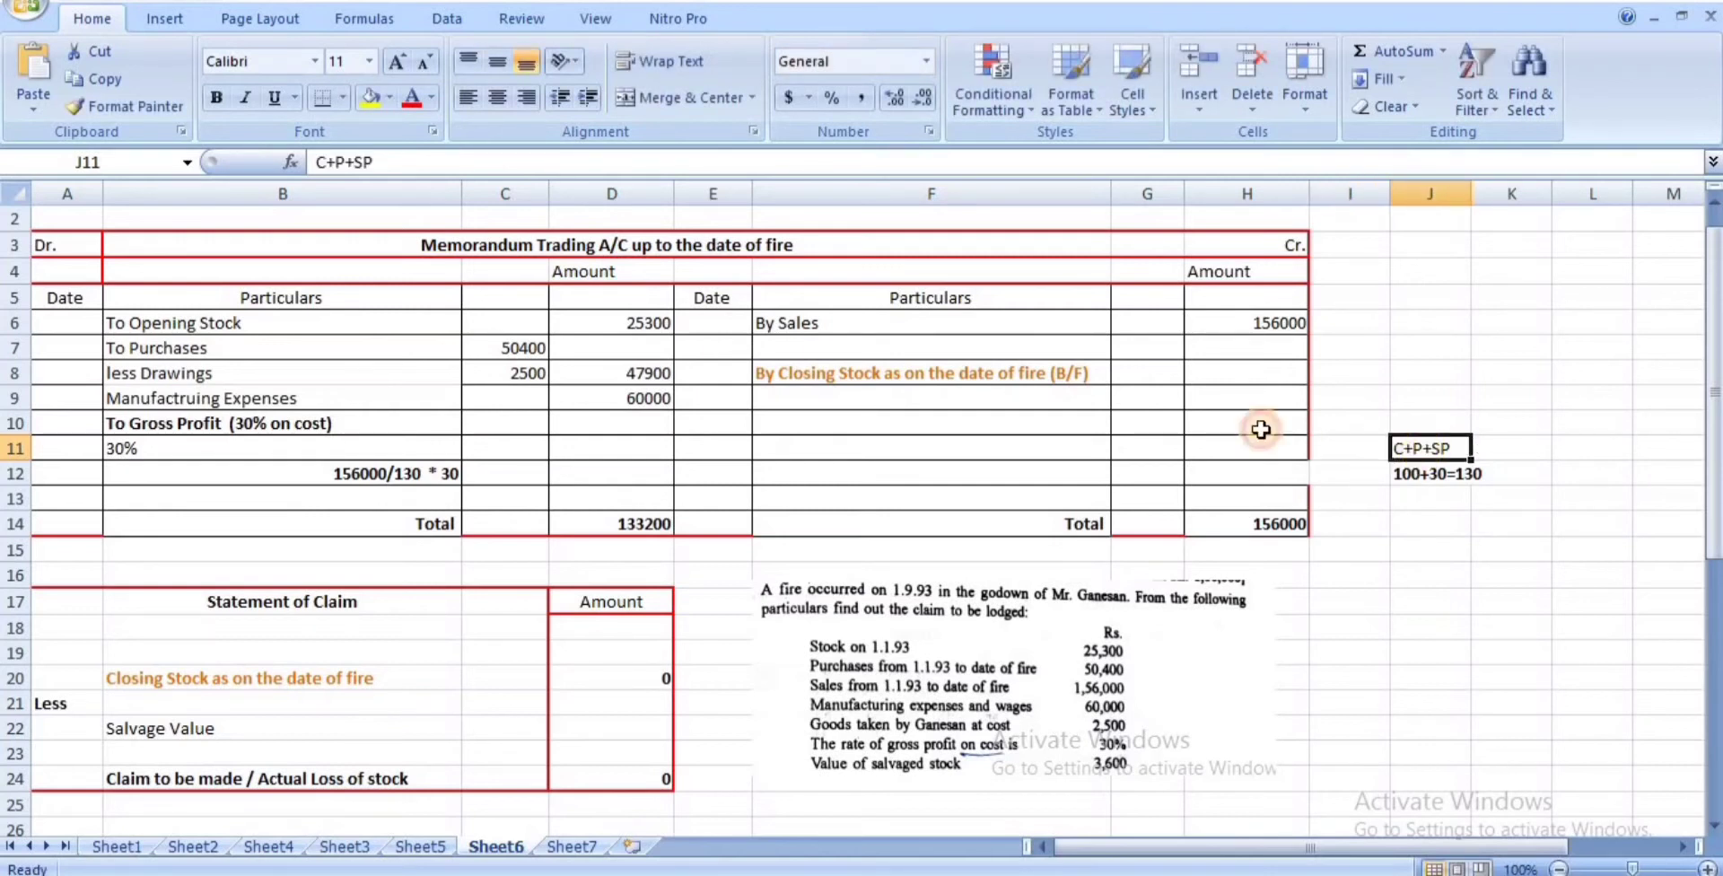
pyautogui.click(357, 158)
pyautogui.press('BackSpace')
pyautogui.write('=')
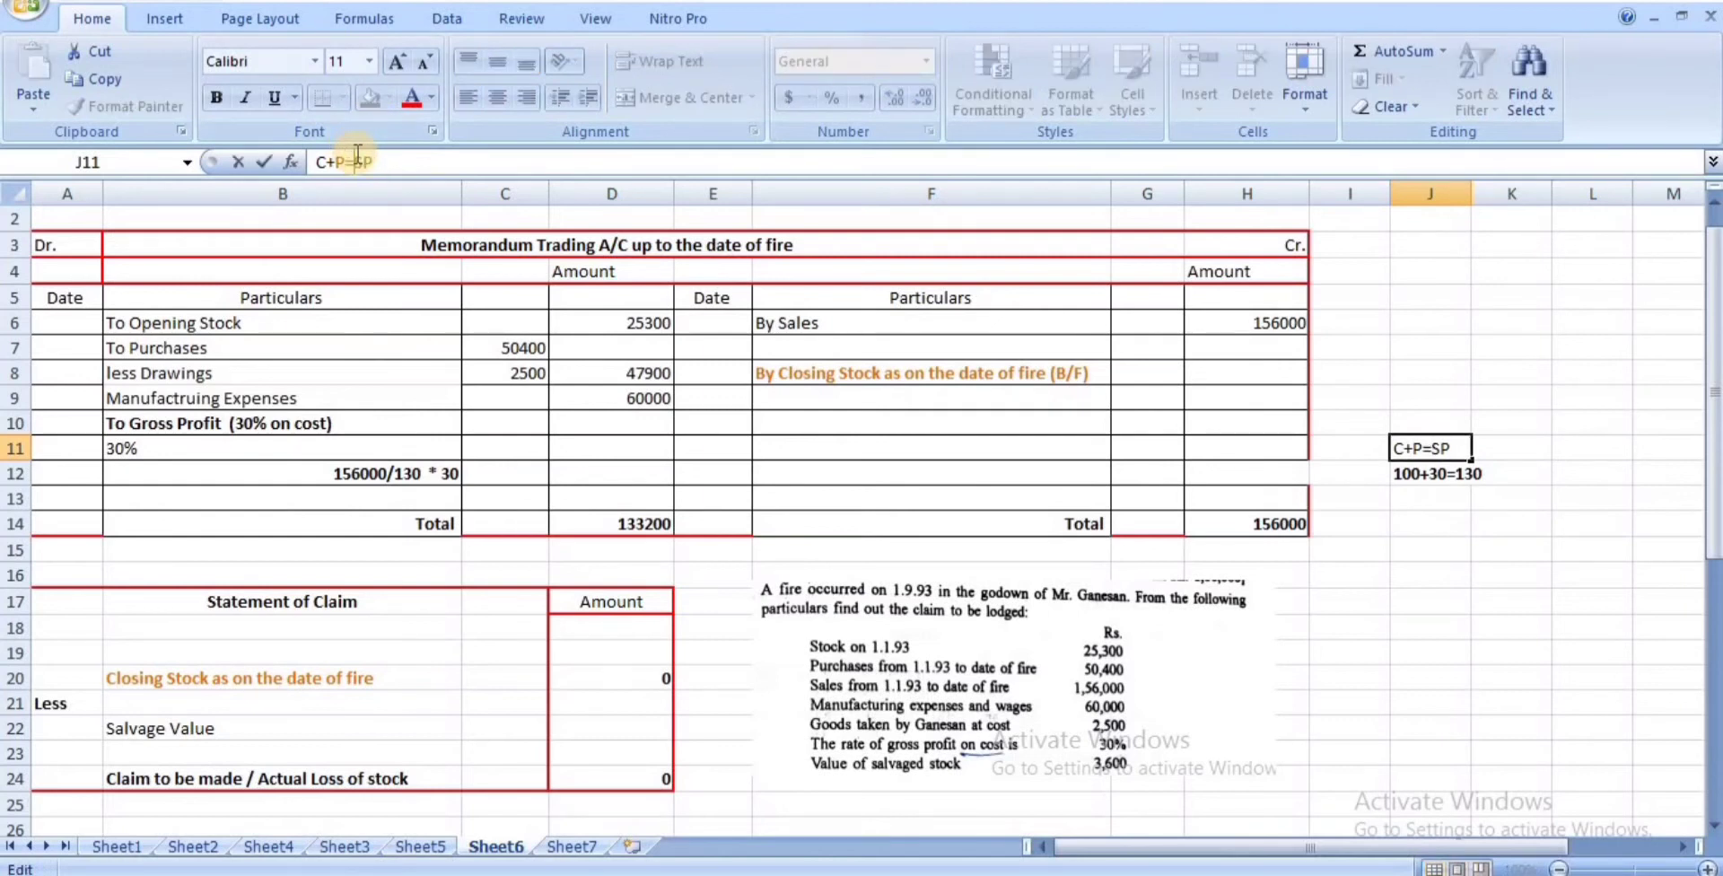
pyautogui.press('Return')
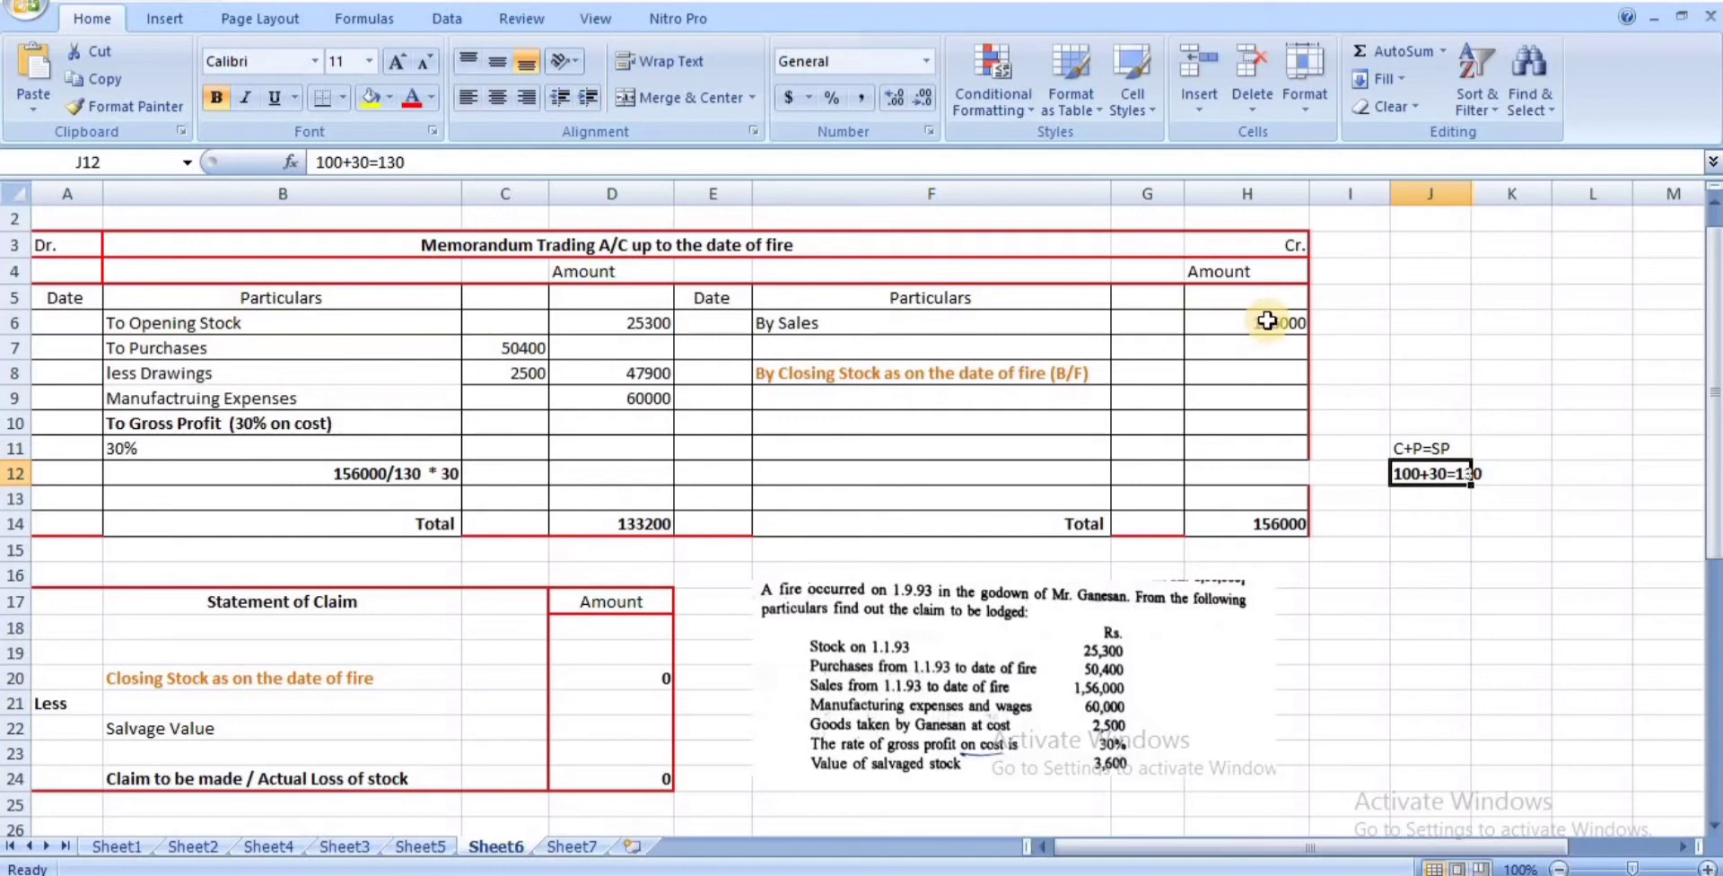
pyautogui.press('Return')
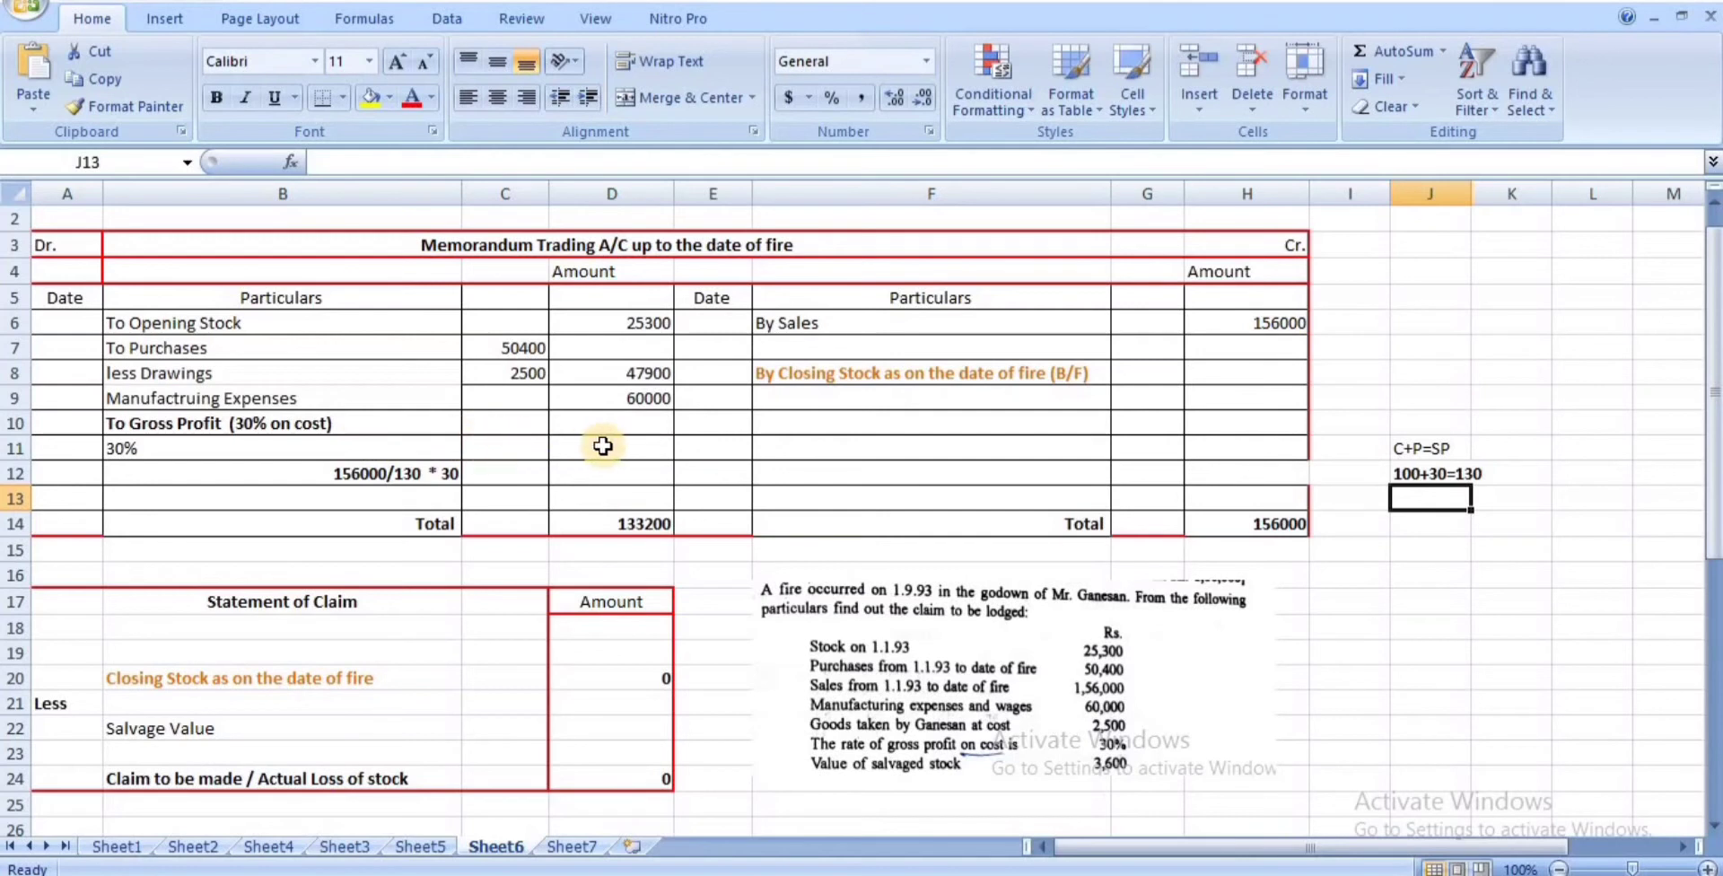
# - Enter 36000 as the gross profit in D10 and 13200 as the balancing closing stock on the date of fire in H8
pyautogui.click(652, 422)
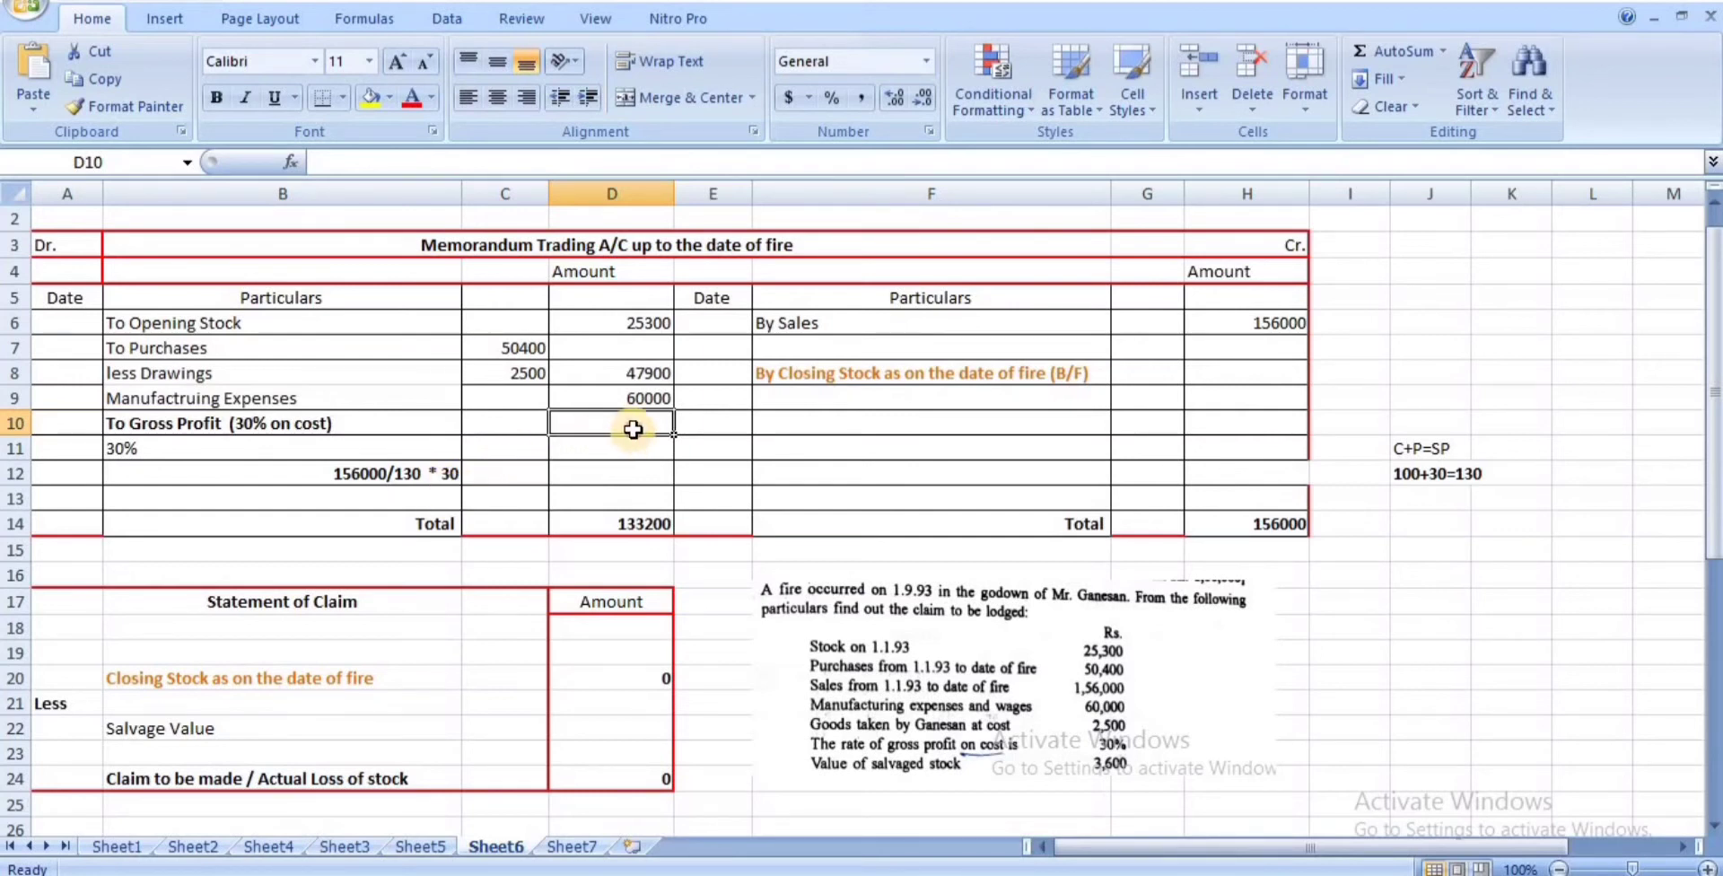
pyautogui.write('36')
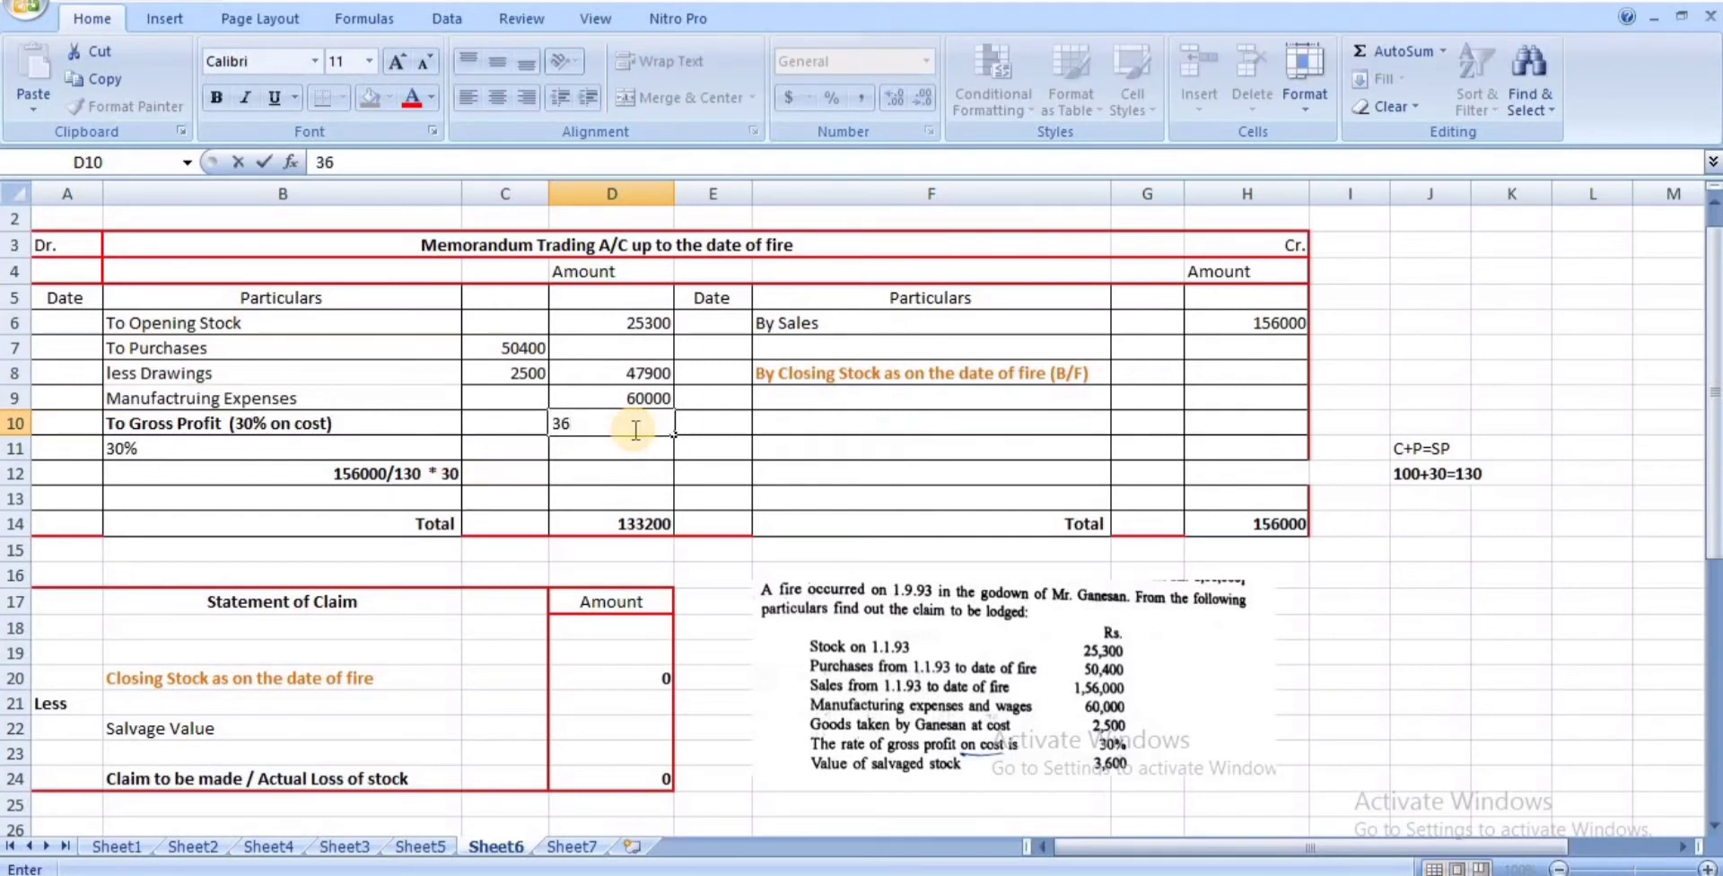
pyautogui.write('000')
pyautogui.press('Return')
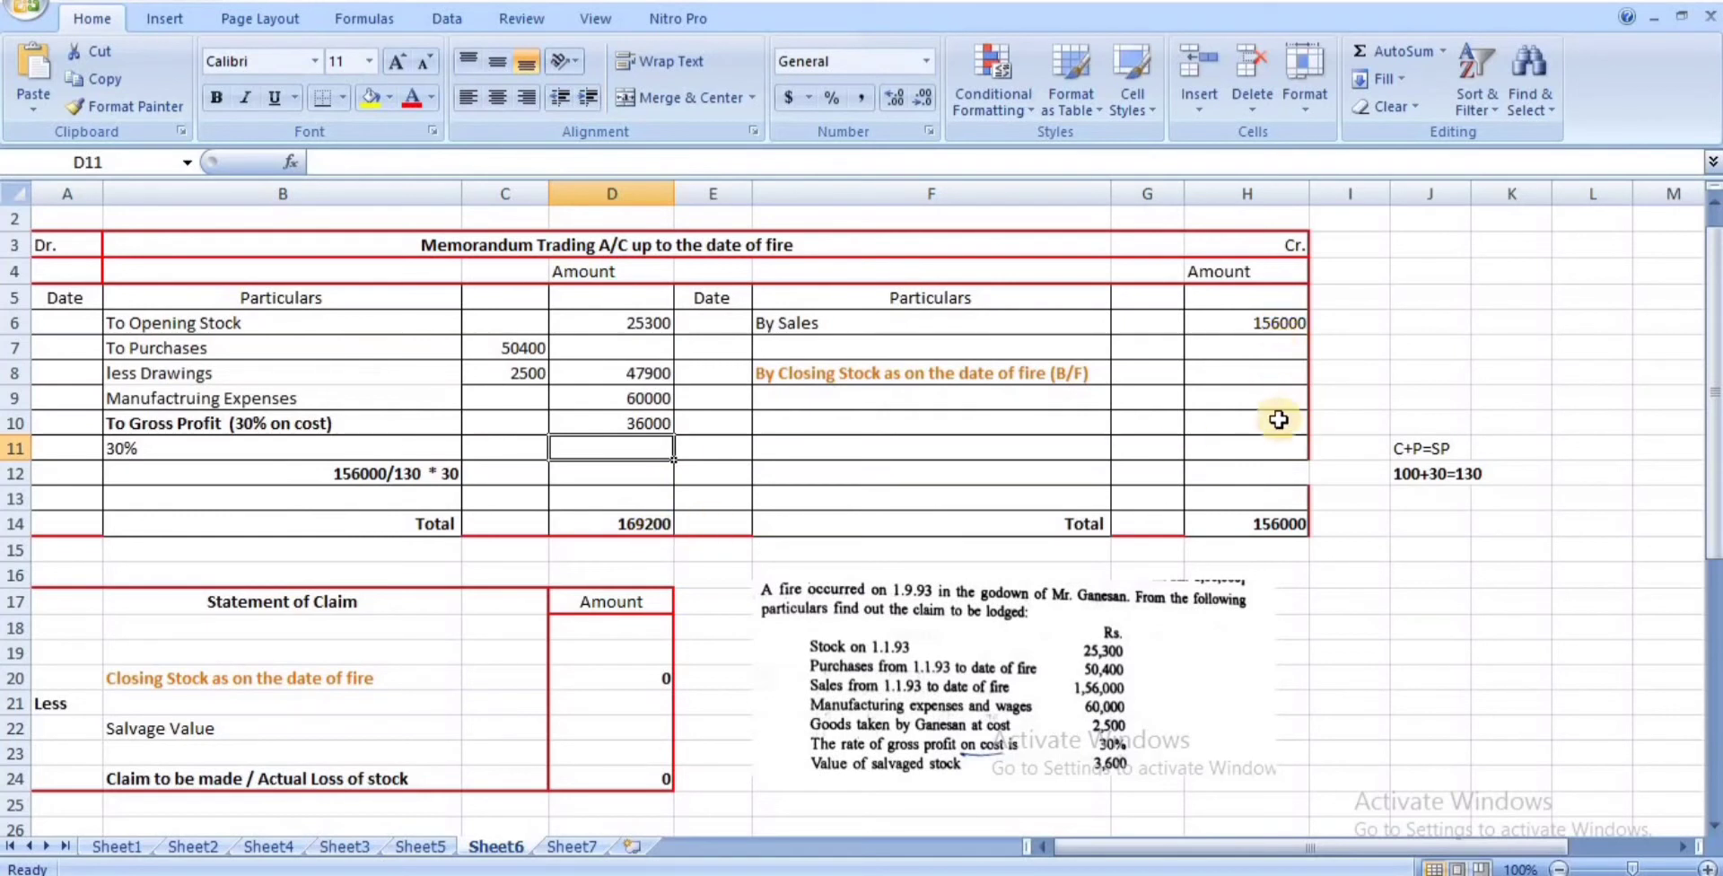
pyautogui.click(1264, 376)
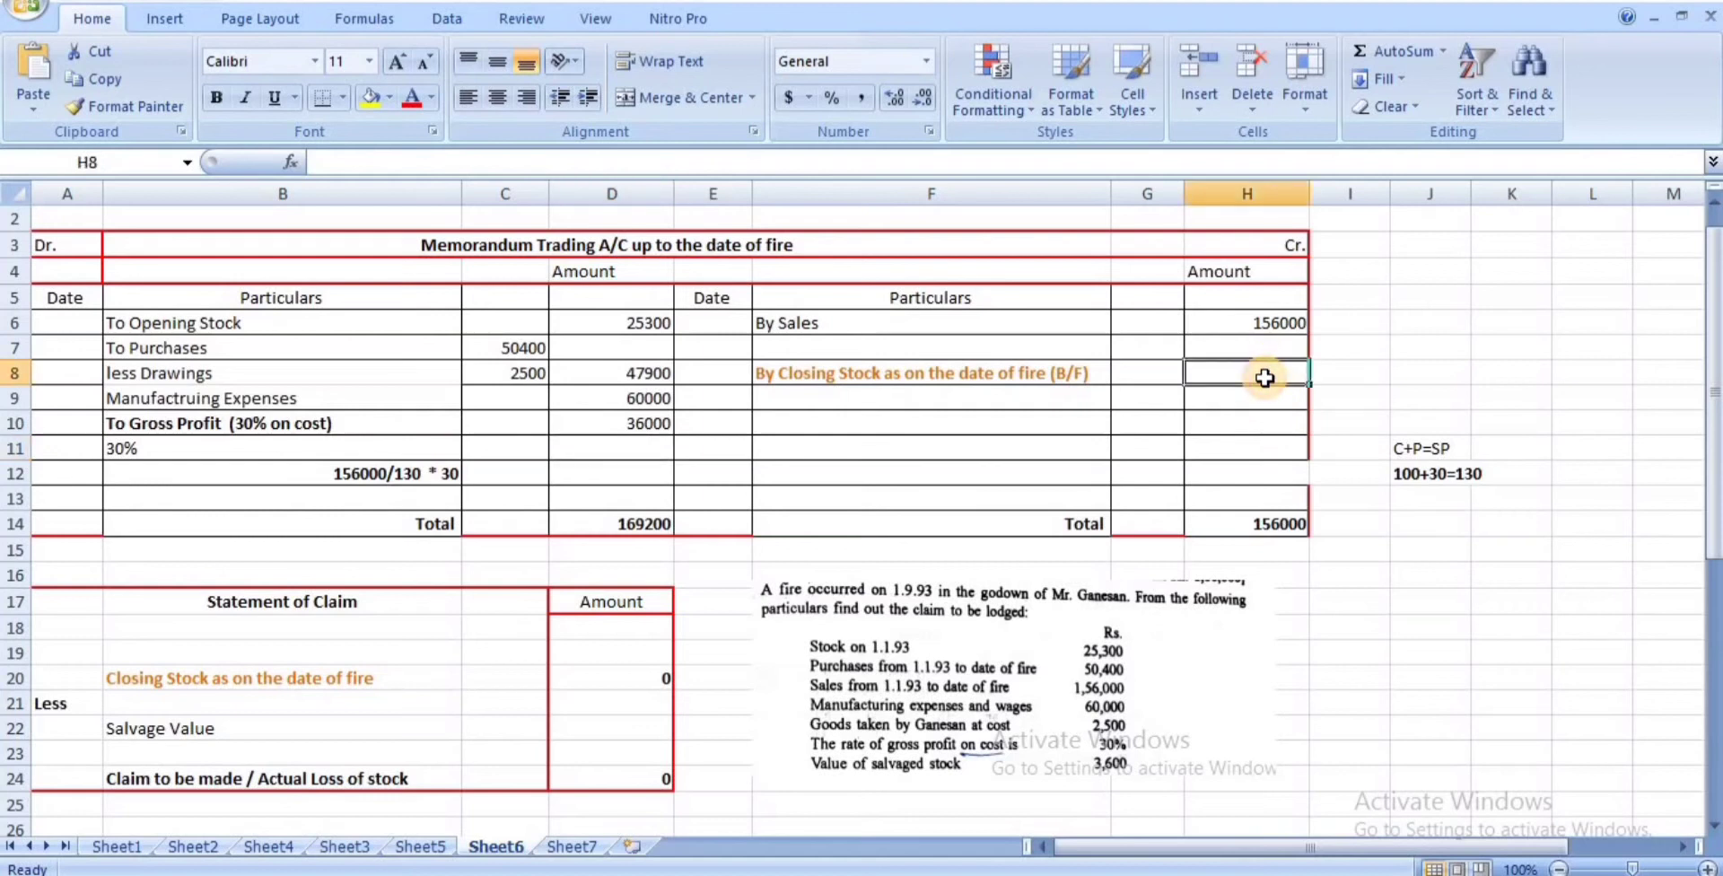
pyautogui.write('13200')
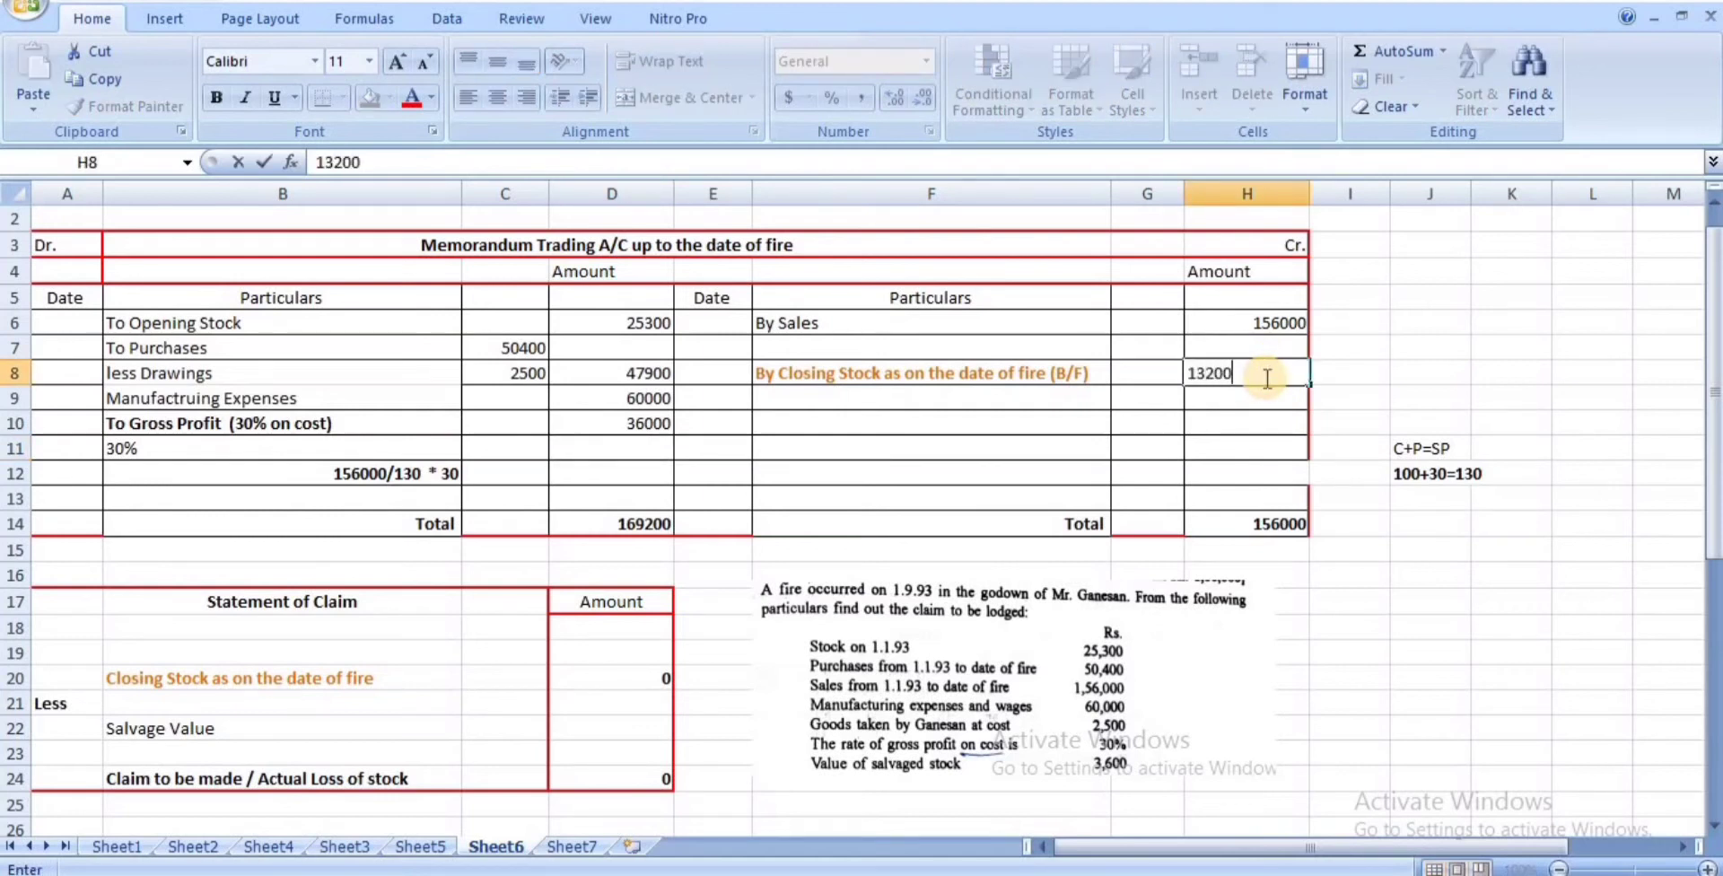
pyautogui.press('Return')
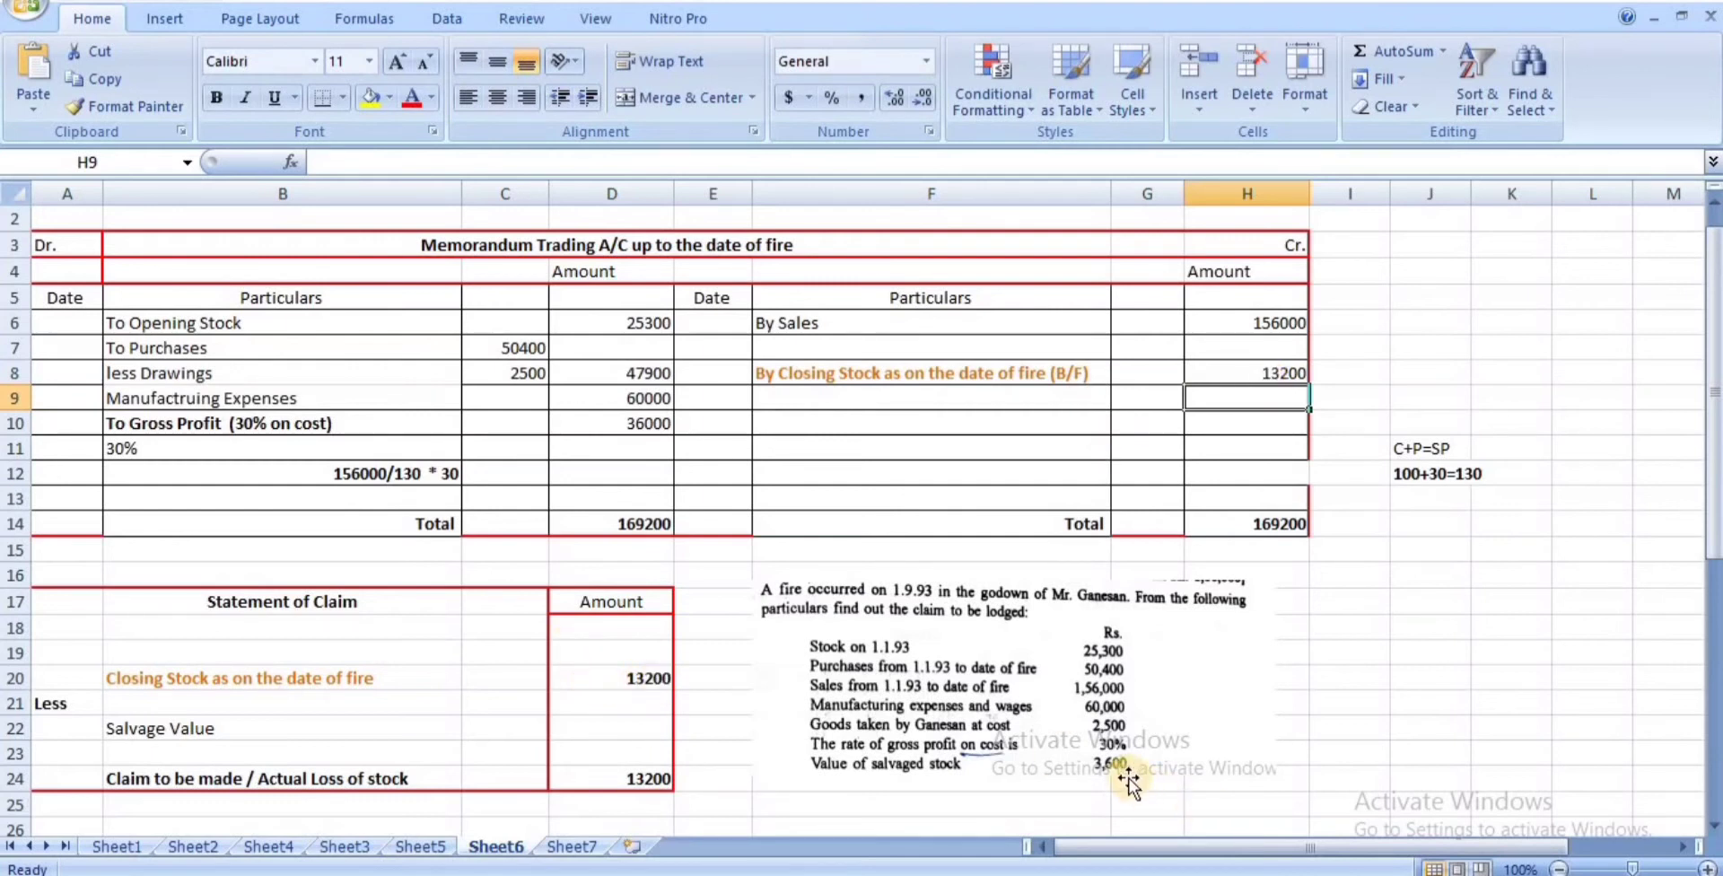
# - Enter 3600 as the salvage value in D22 of the Statement of Claim
pyautogui.click(649, 725)
pyautogui.write('3')
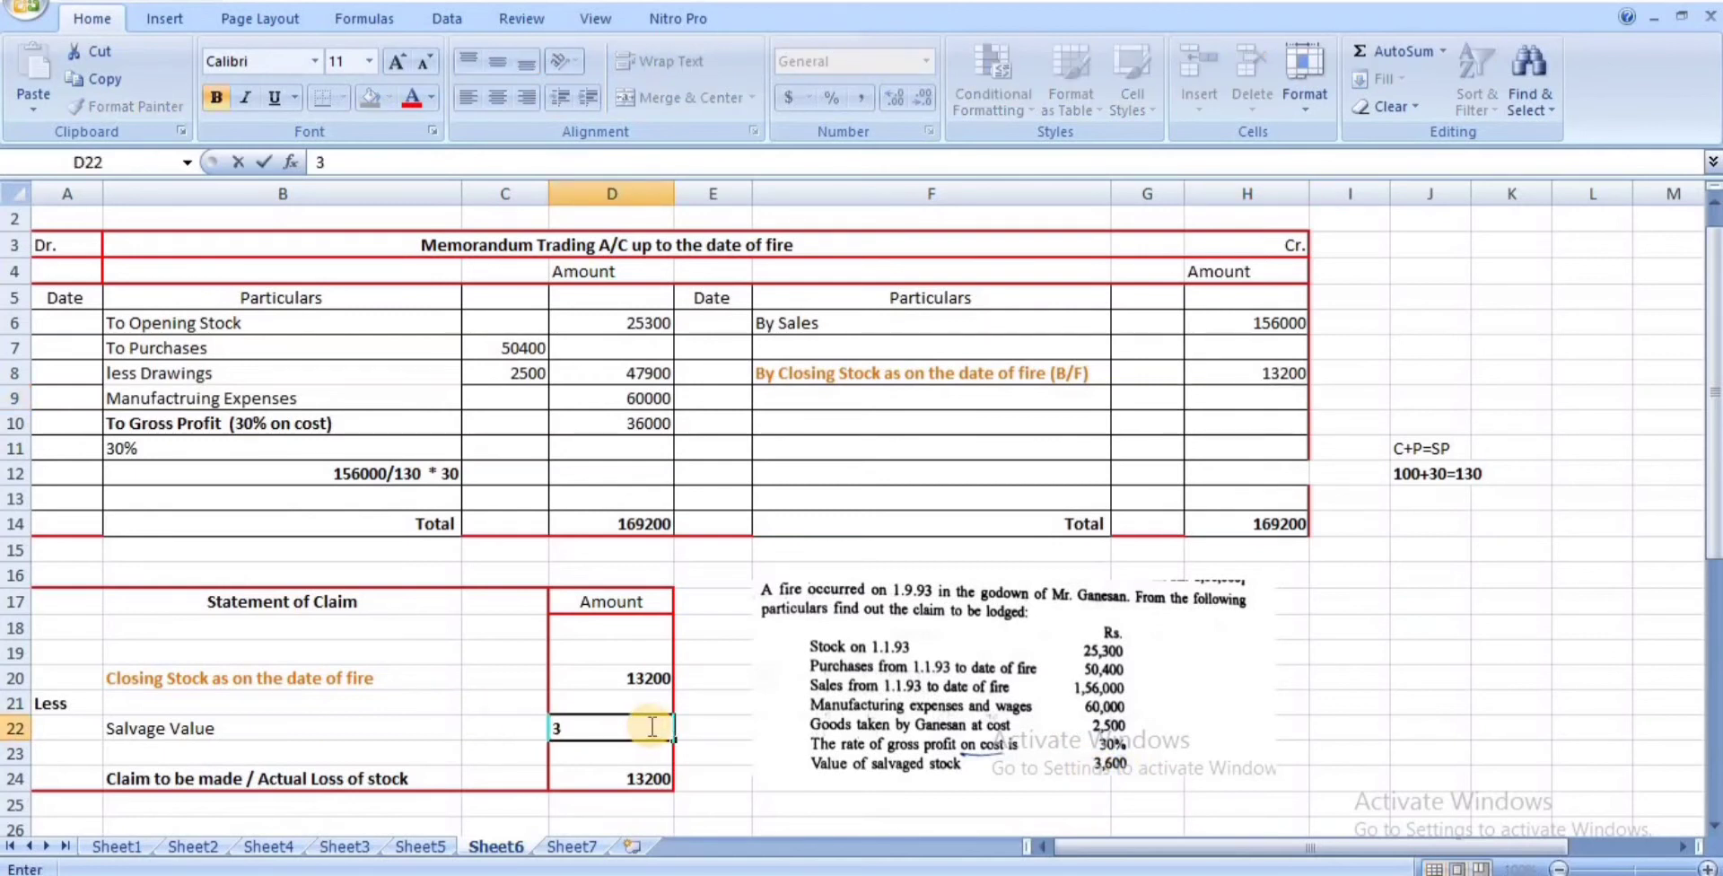
pyautogui.write('600')
pyautogui.press('Return')
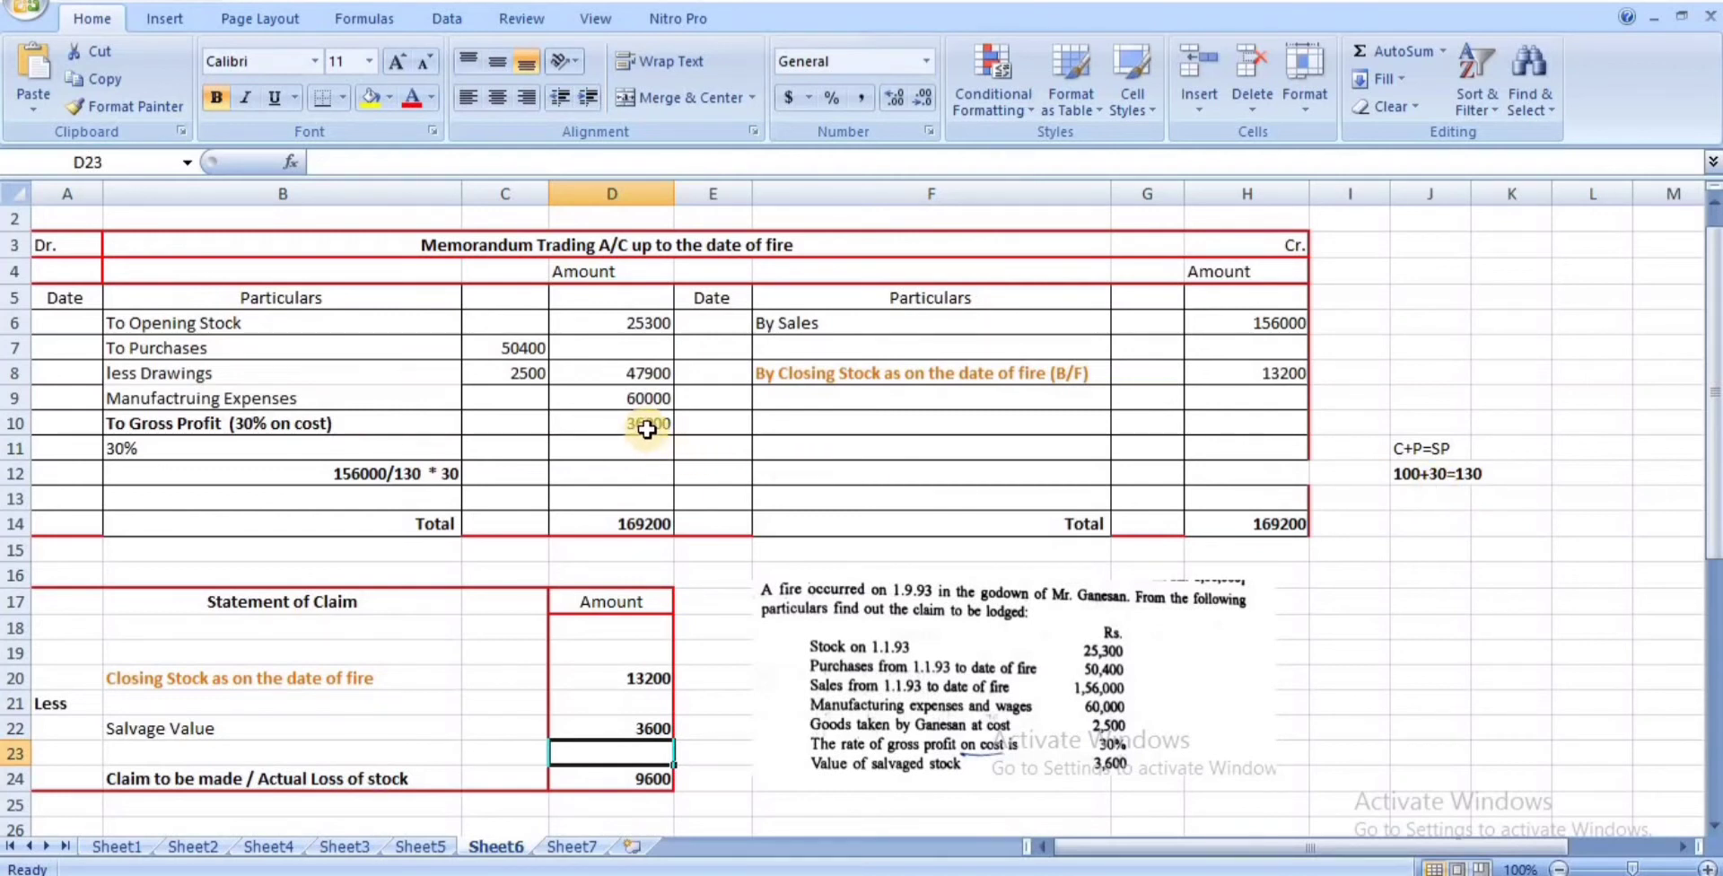
# - Switch to Sheet7 and widen both problem-statement pictures so they extend to about the end of column P
pyautogui.click(572, 846)
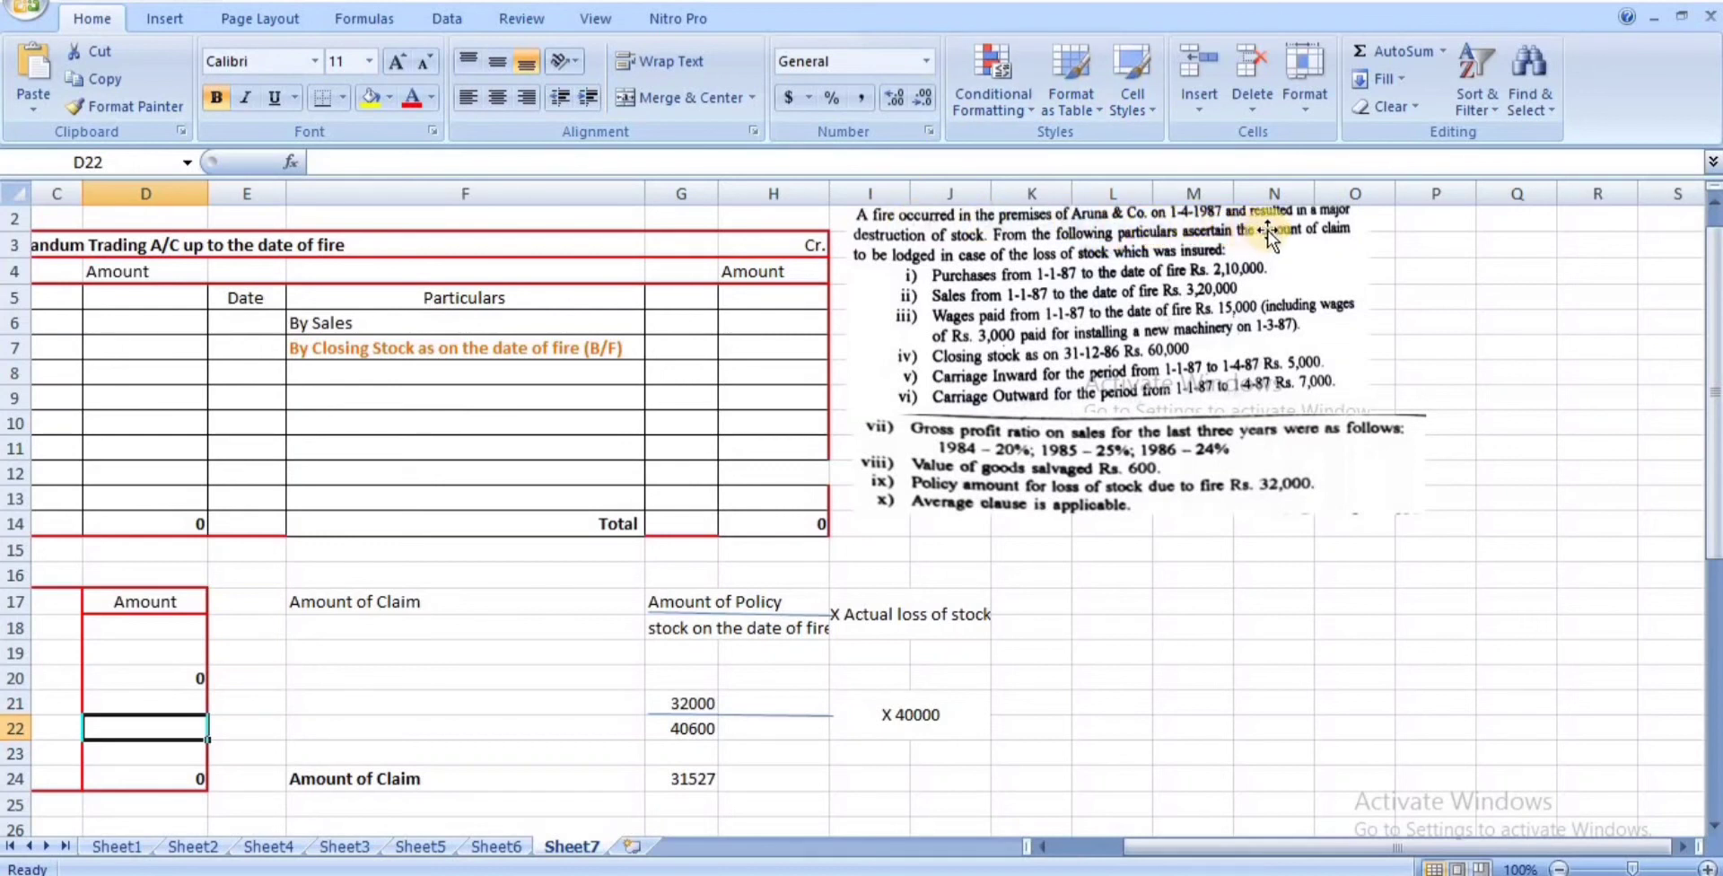
pyautogui.click(1290, 262)
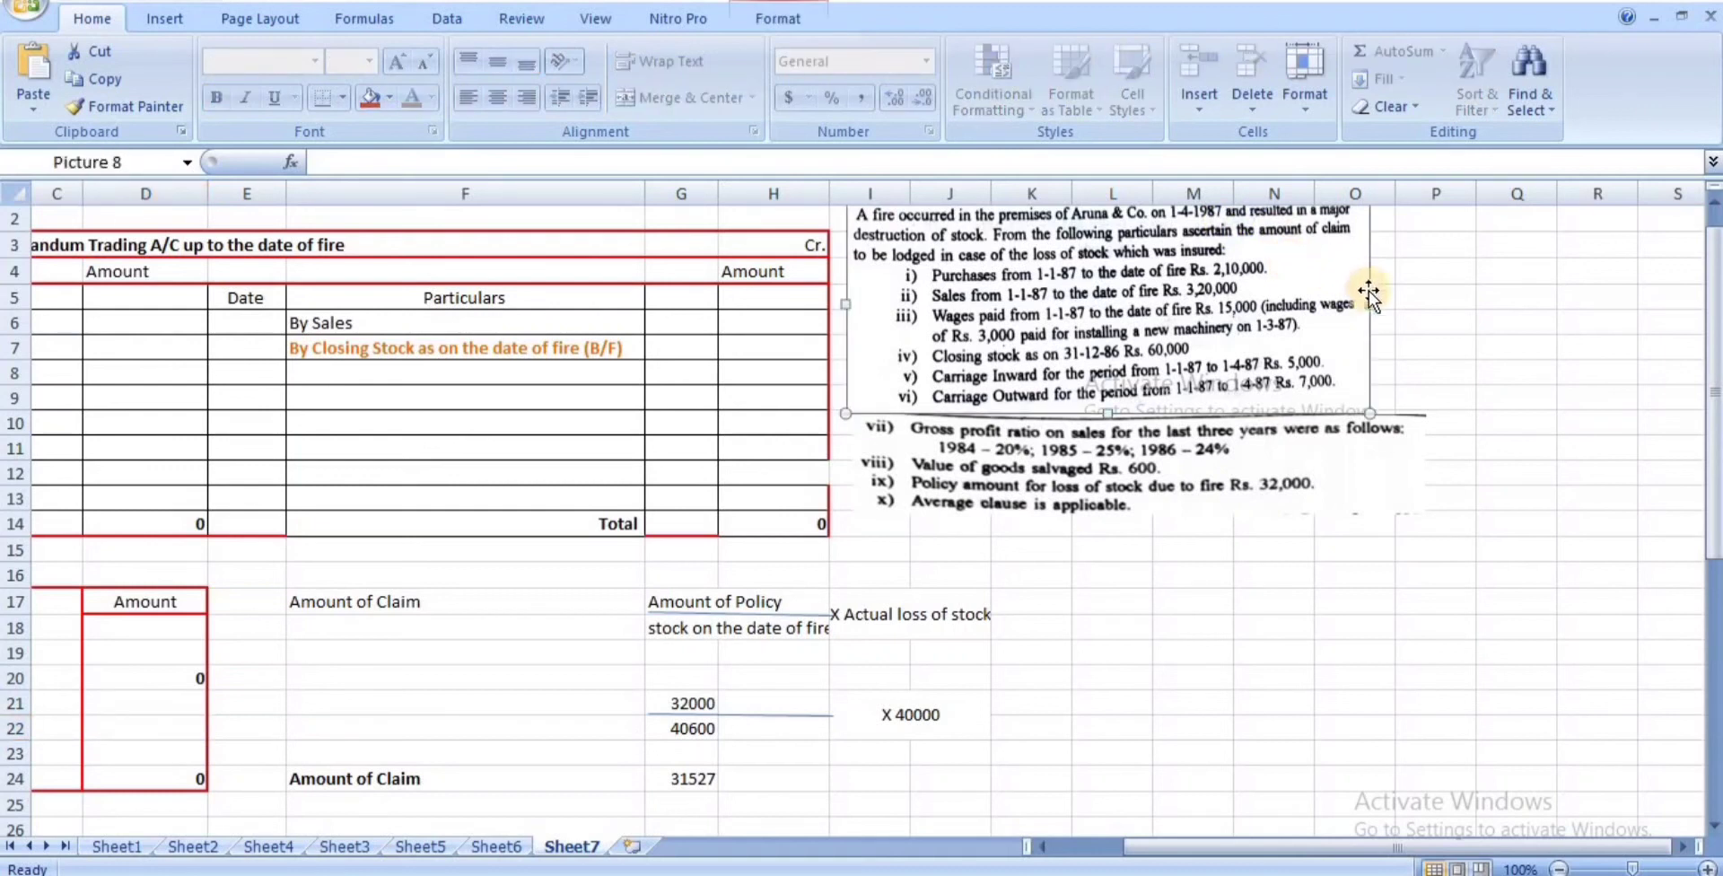
pyautogui.moveTo(1370, 304); pyautogui.dragTo(1479, 305)
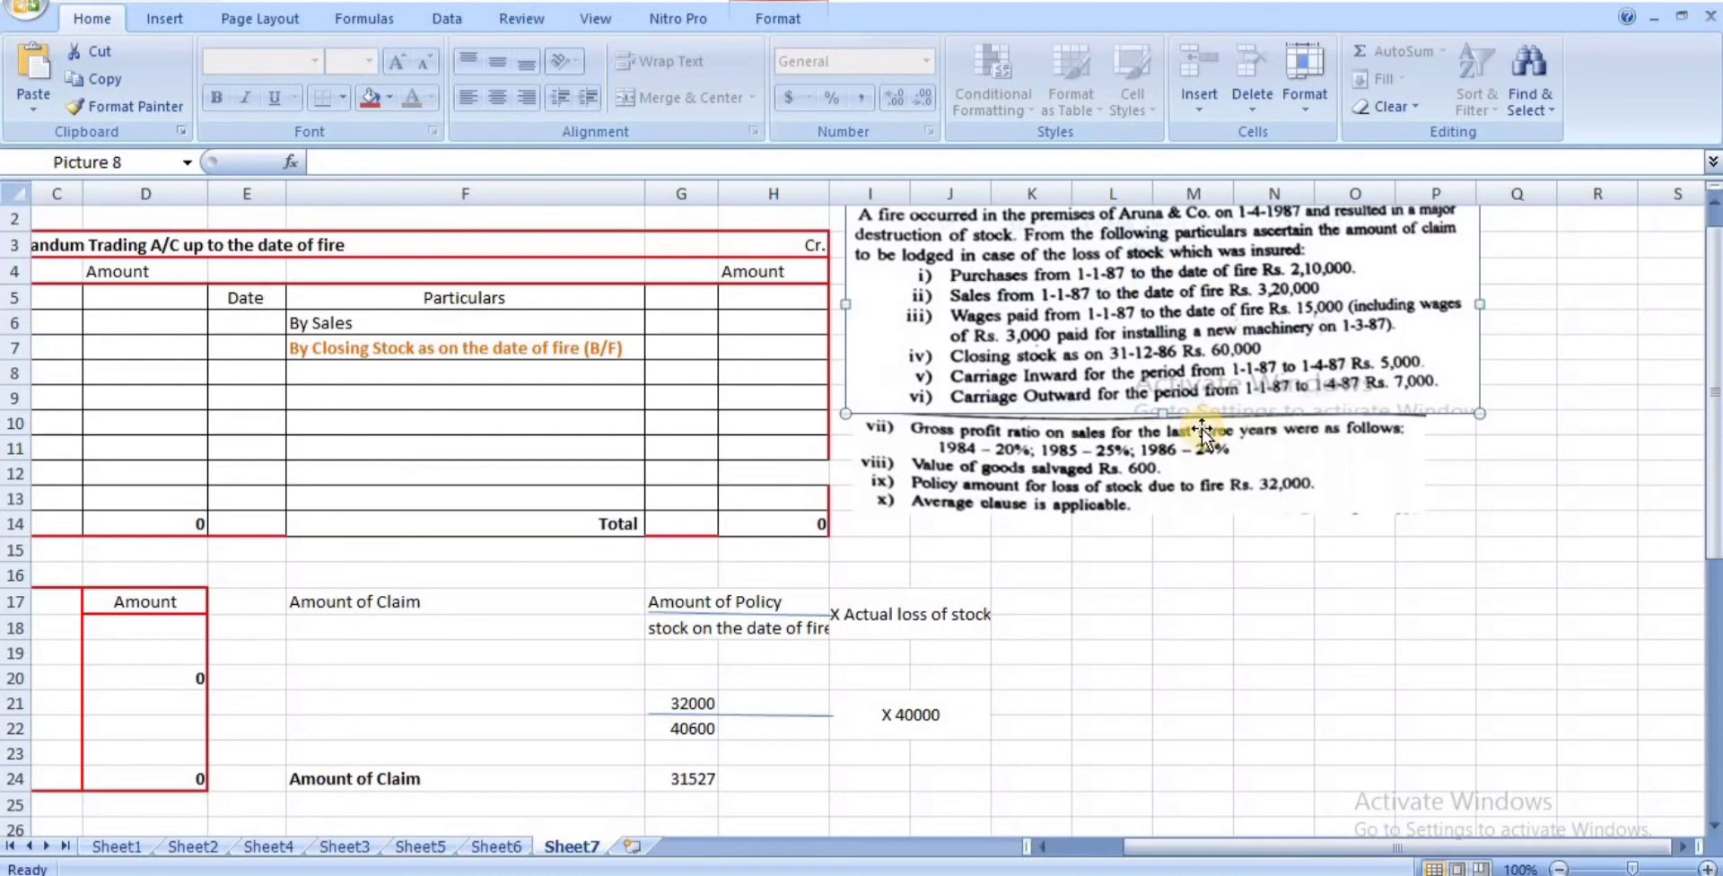
pyautogui.click(1133, 478)
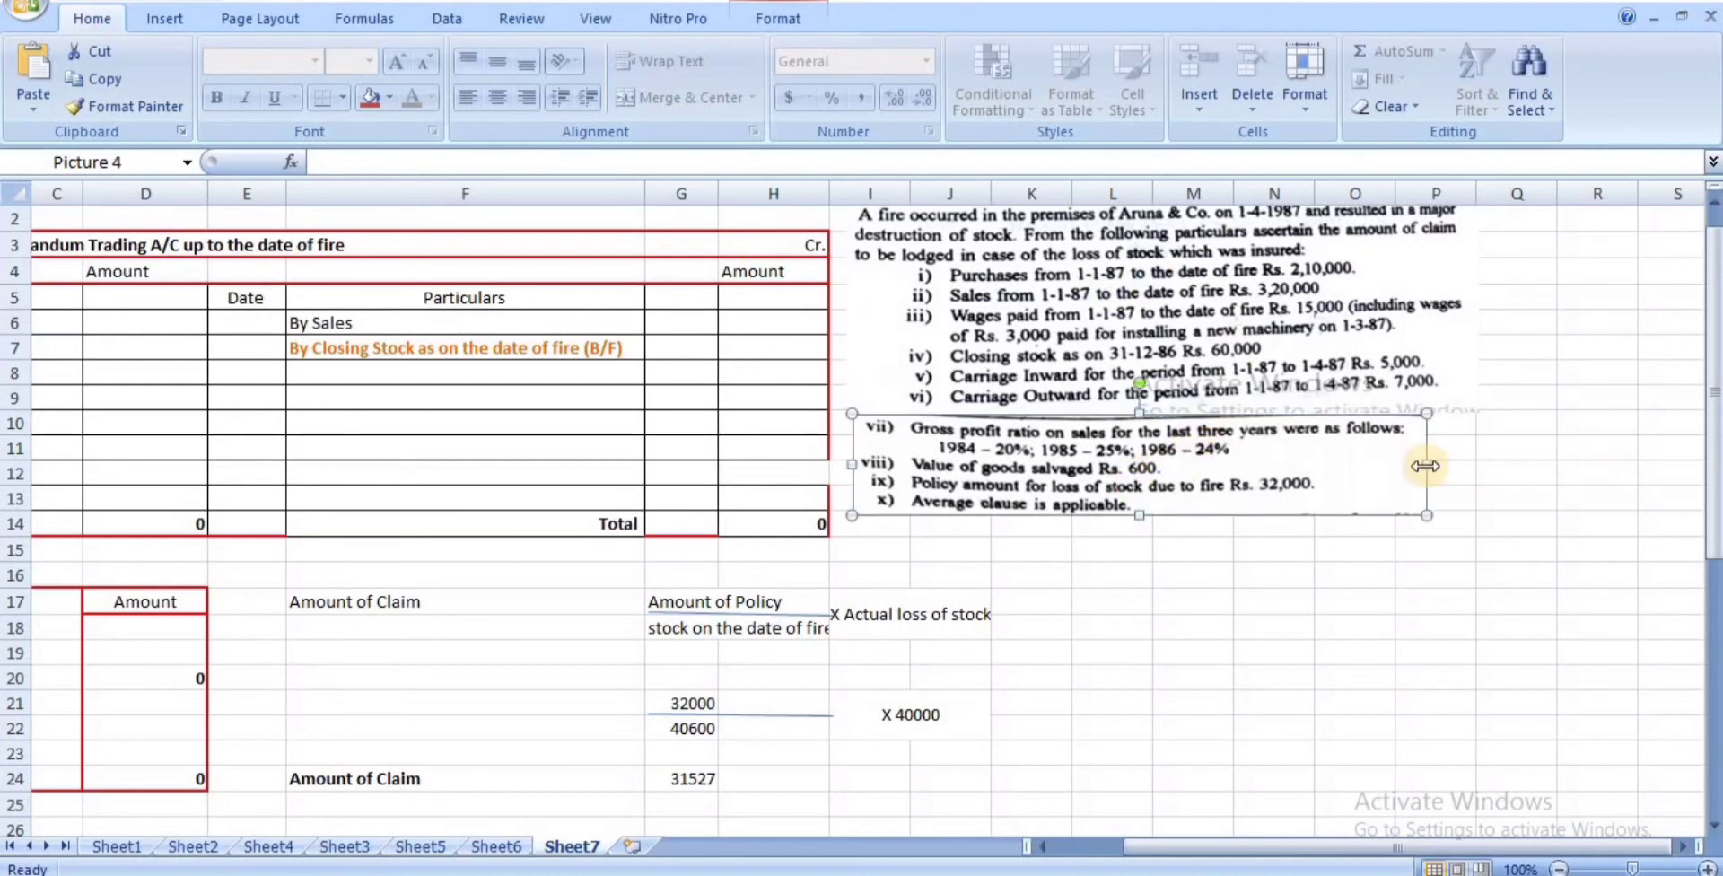
pyautogui.moveTo(1431, 465); pyautogui.dragTo(1486, 465)
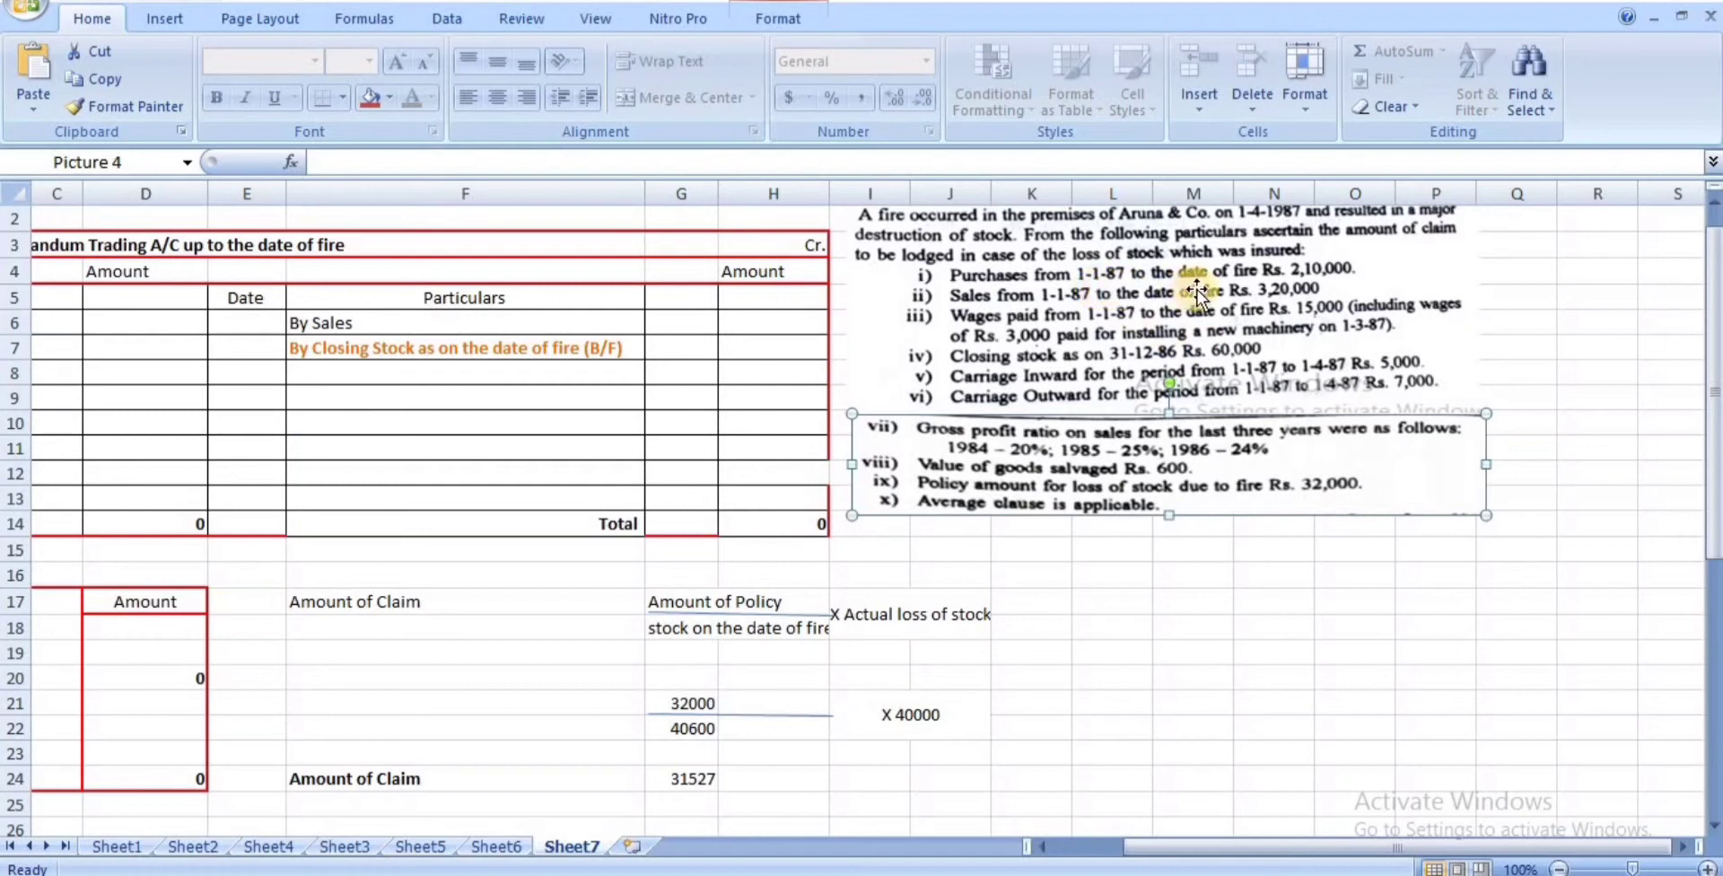
pyautogui.click(1316, 845)
pyautogui.moveTo(1315, 845); pyautogui.dragTo(1295, 843)
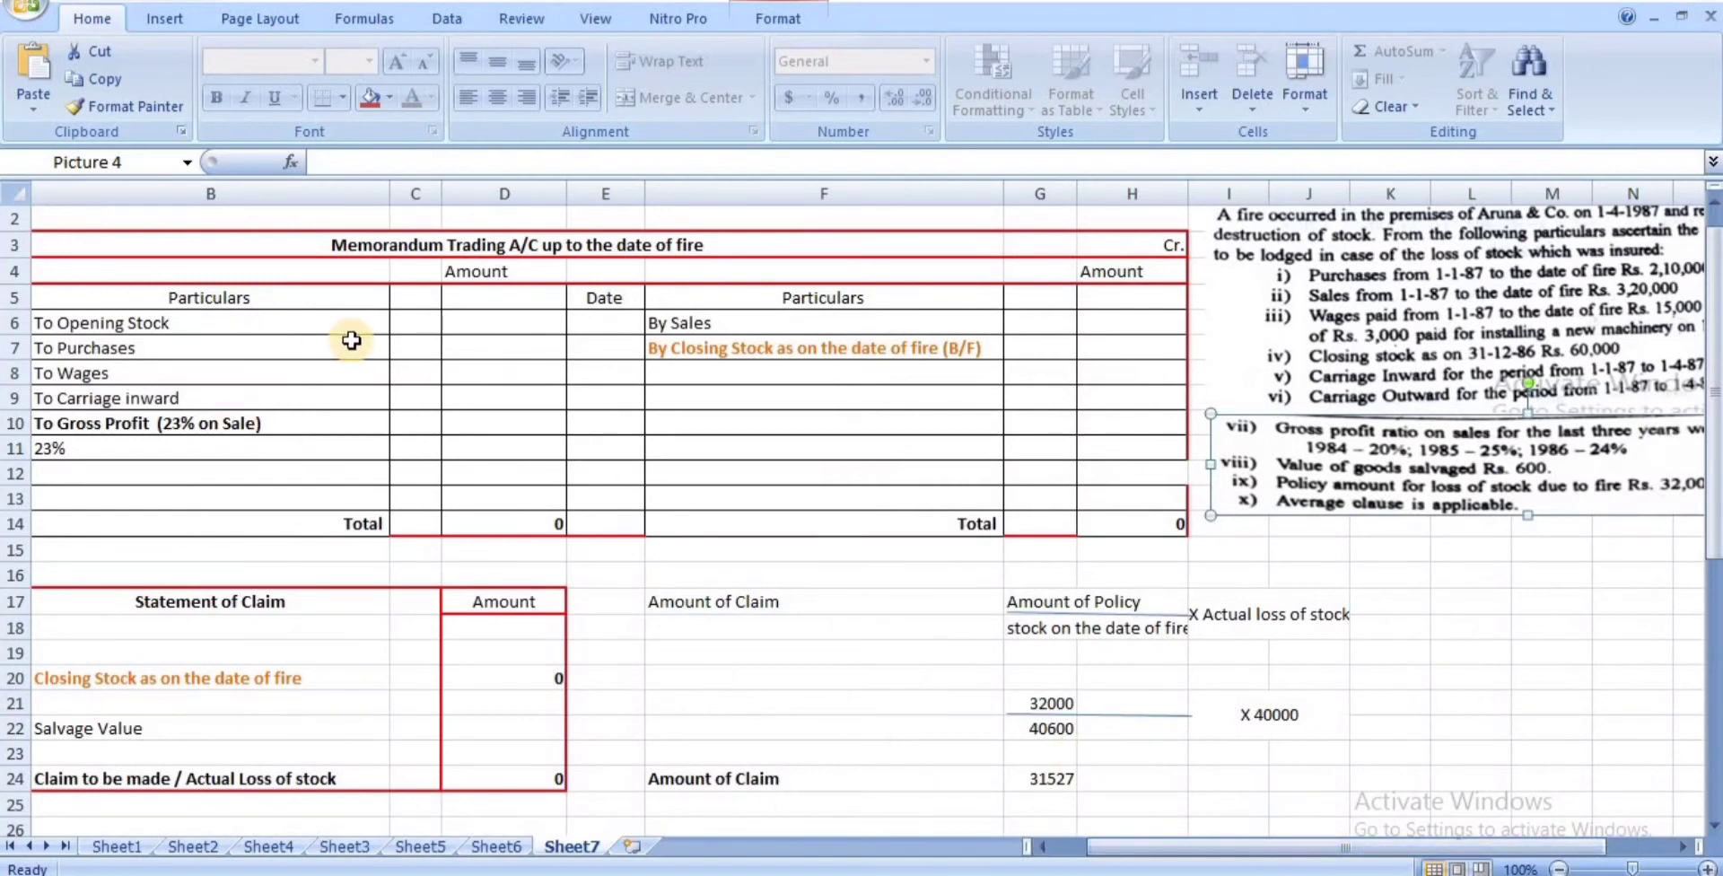
pyautogui.click(1461, 846)
pyautogui.moveTo(1460, 846); pyautogui.dragTo(1481, 843)
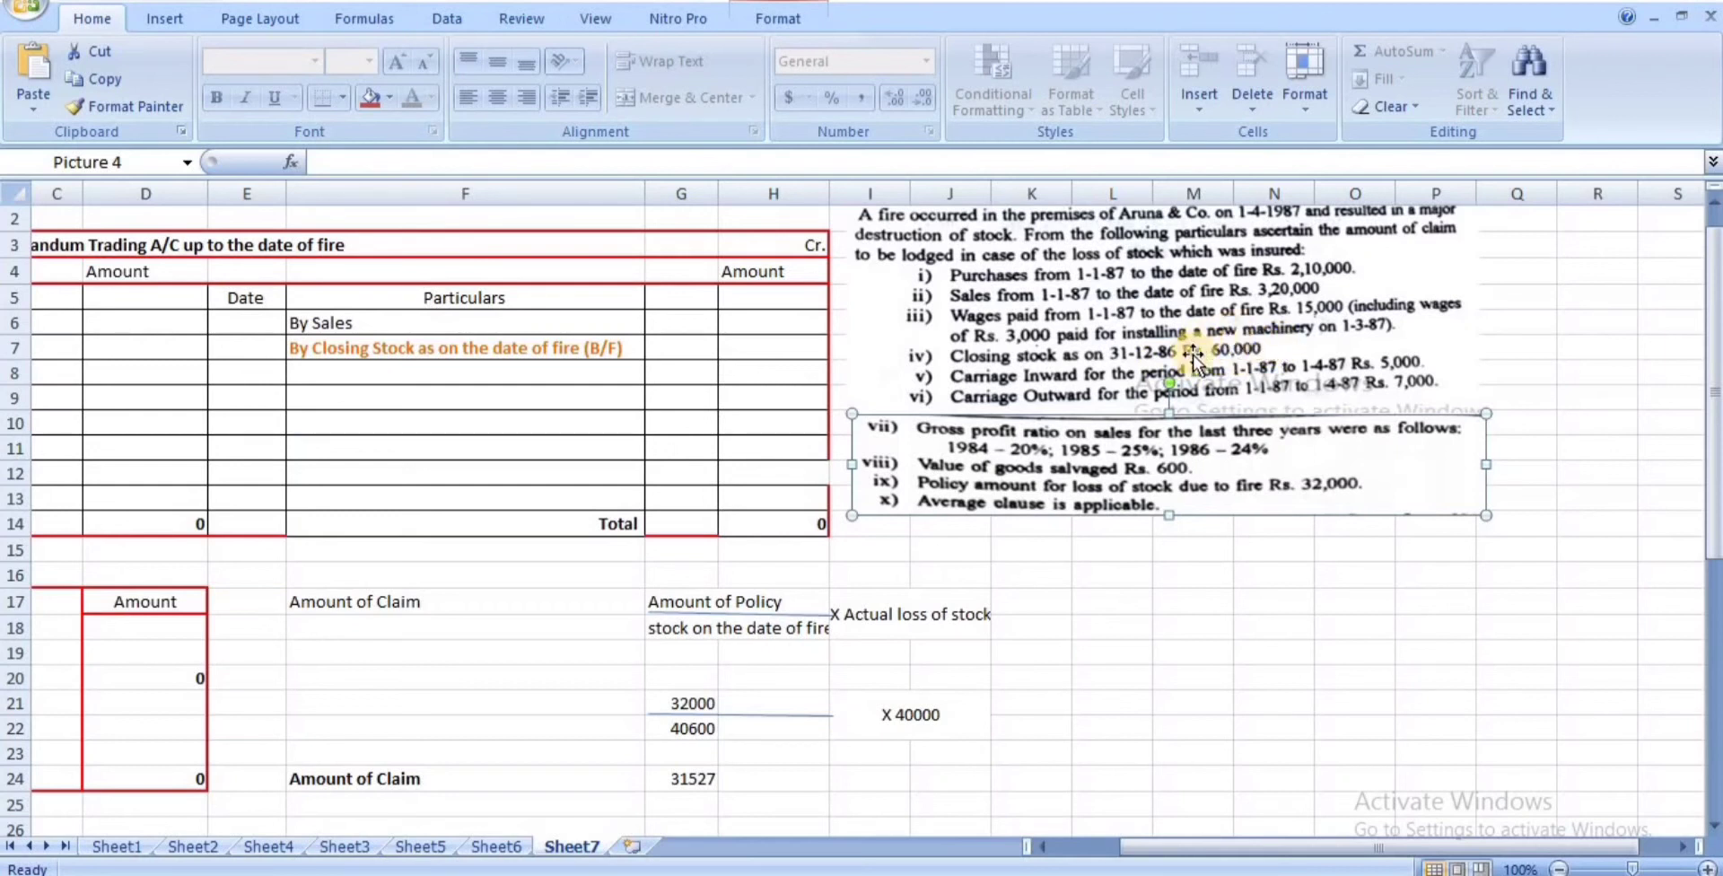
pyautogui.click(1259, 622)
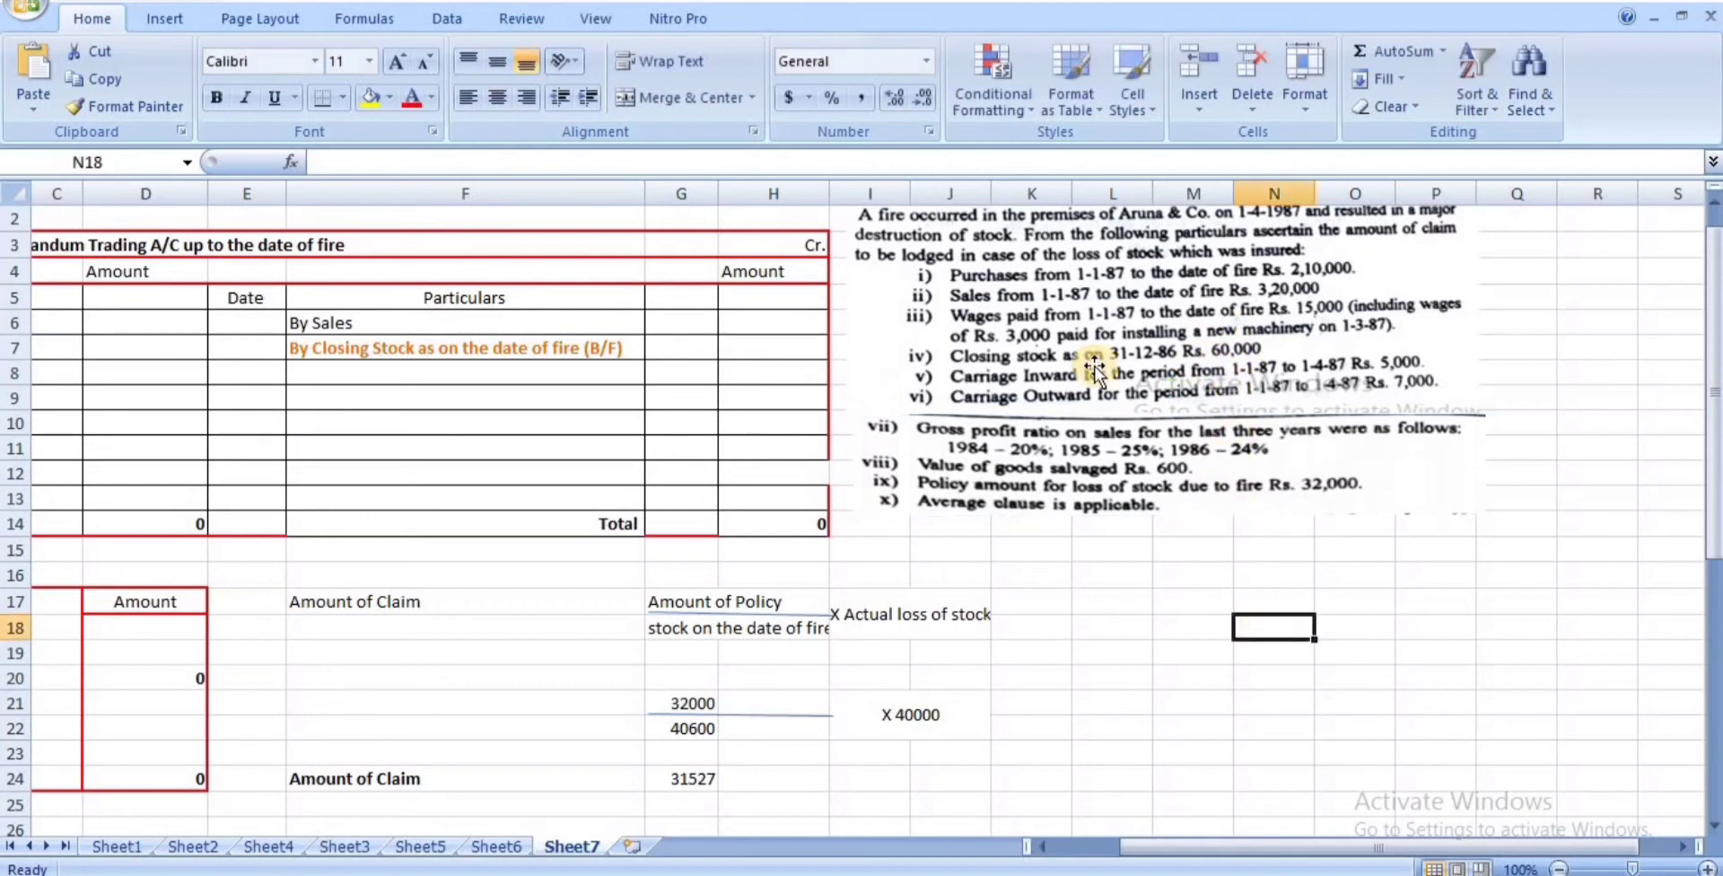
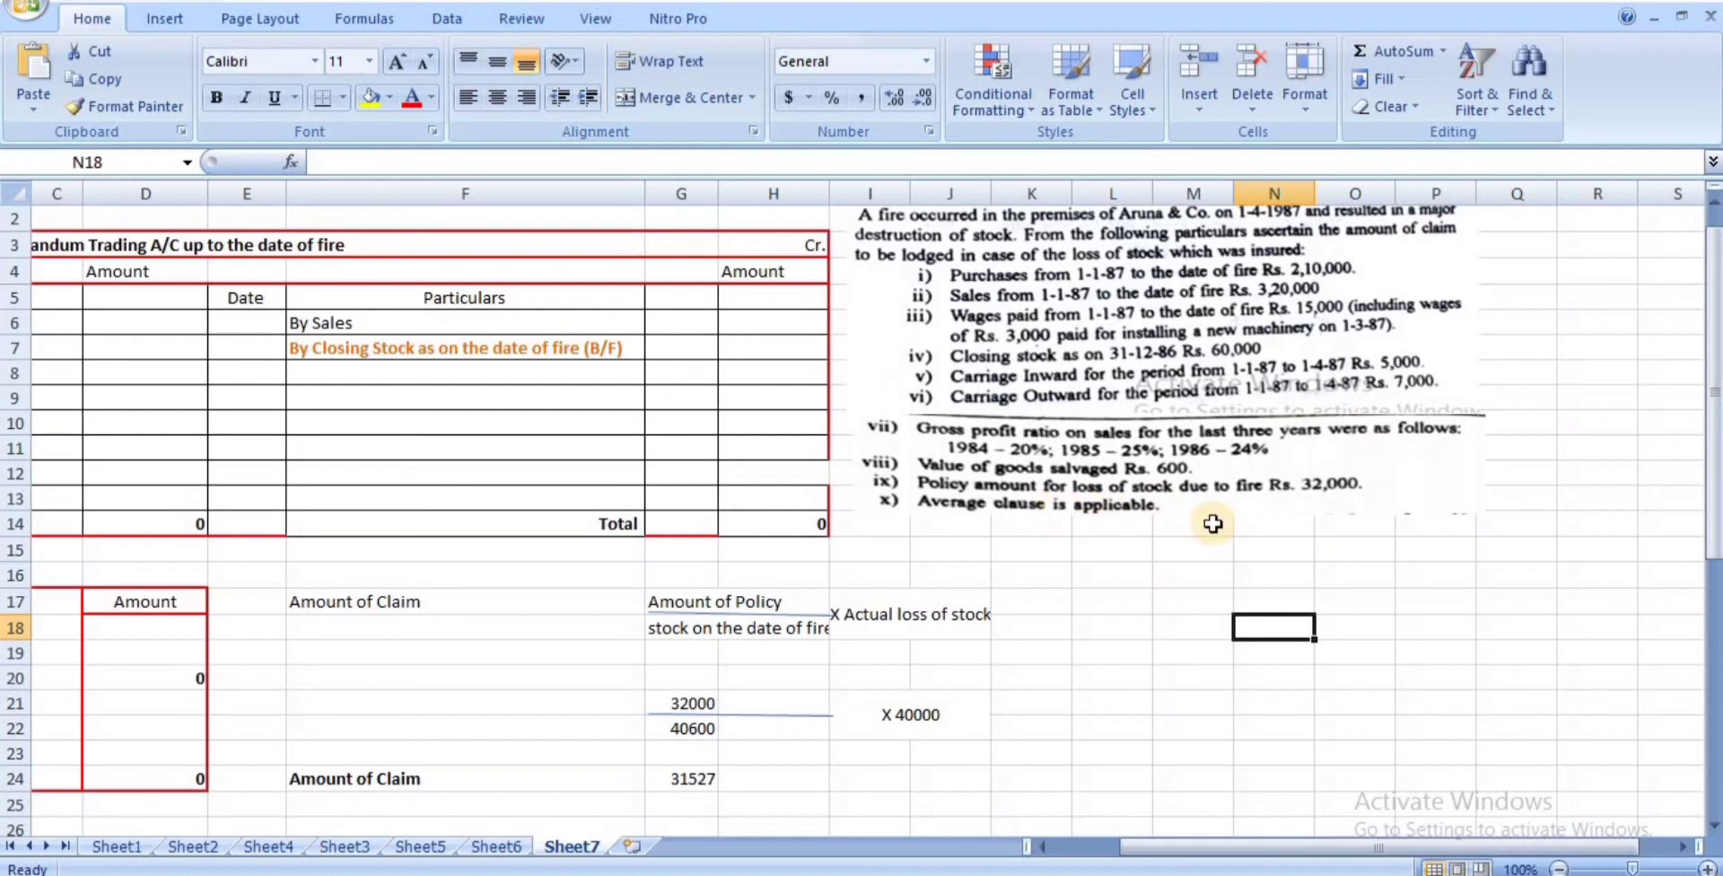
# - Enter 210000 as the purchases amount in D7 of the Memorandum Trading Account
pyautogui.moveTo(1382, 852); pyautogui.dragTo(1306, 852)
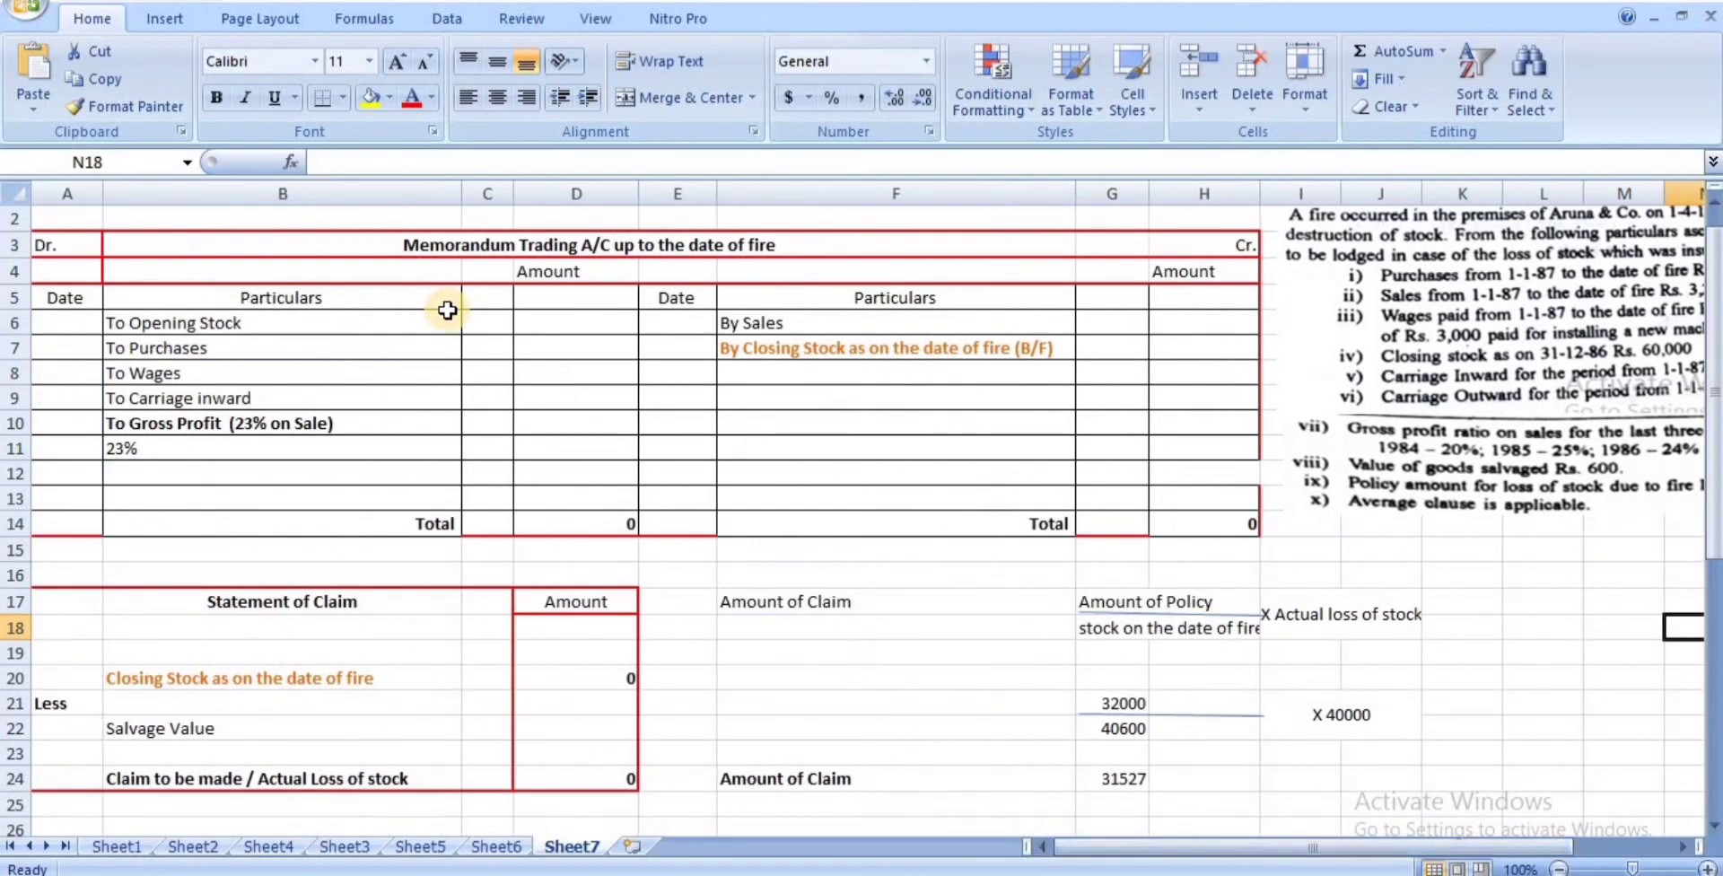
pyautogui.click(565, 350)
pyautogui.write('21000')
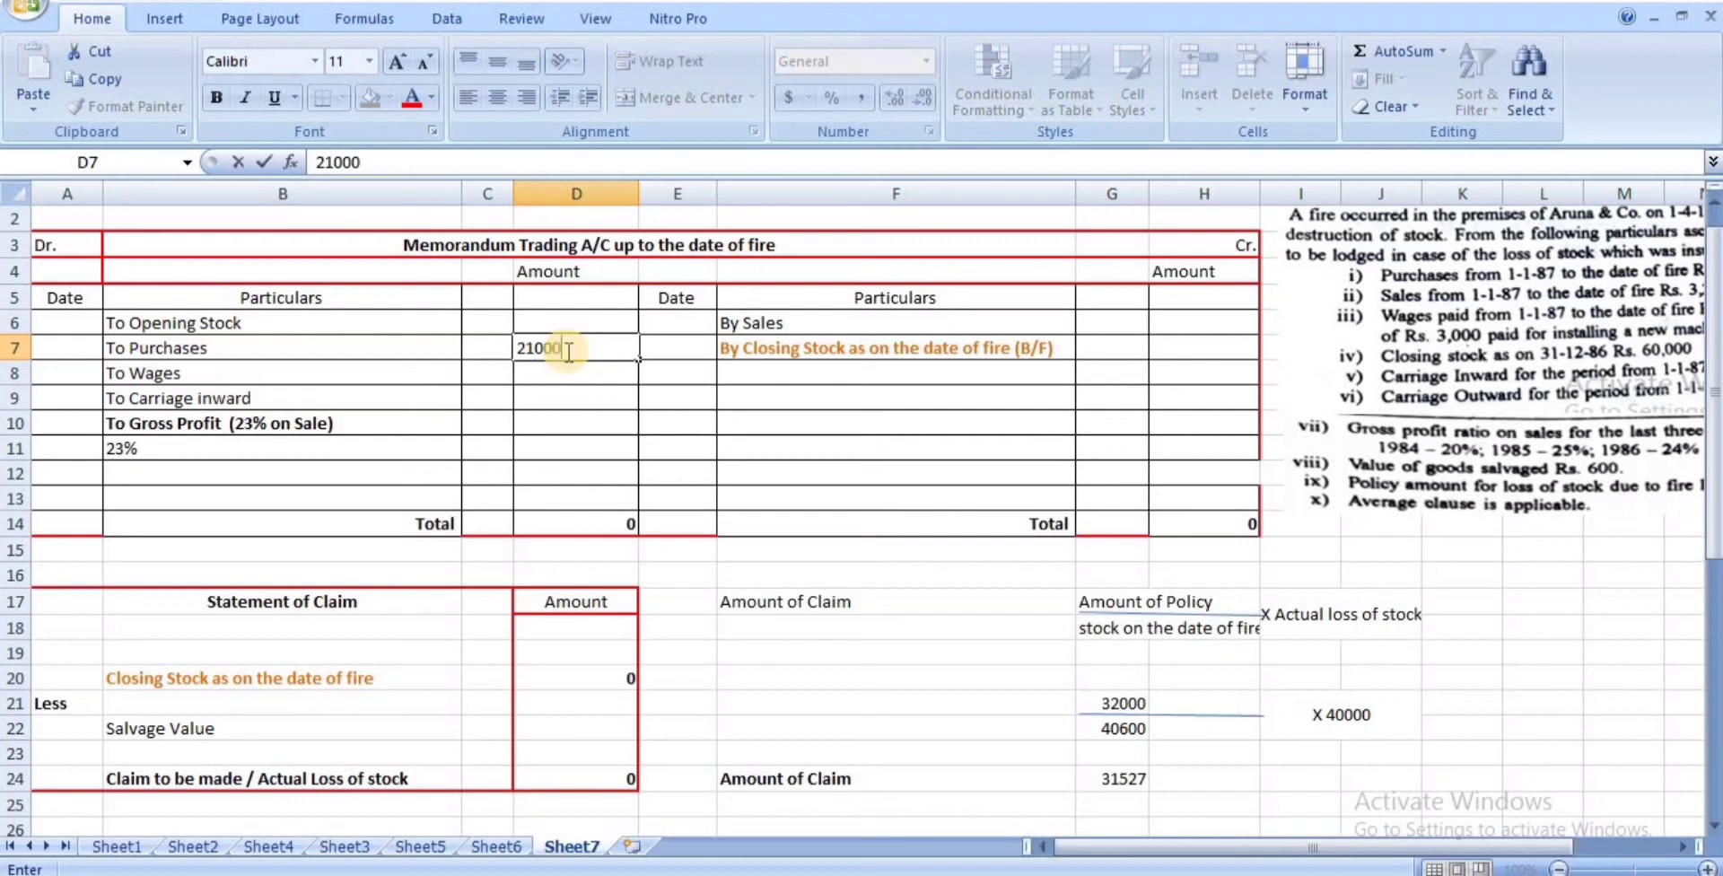
pyautogui.write('0')
pyautogui.press('Return')
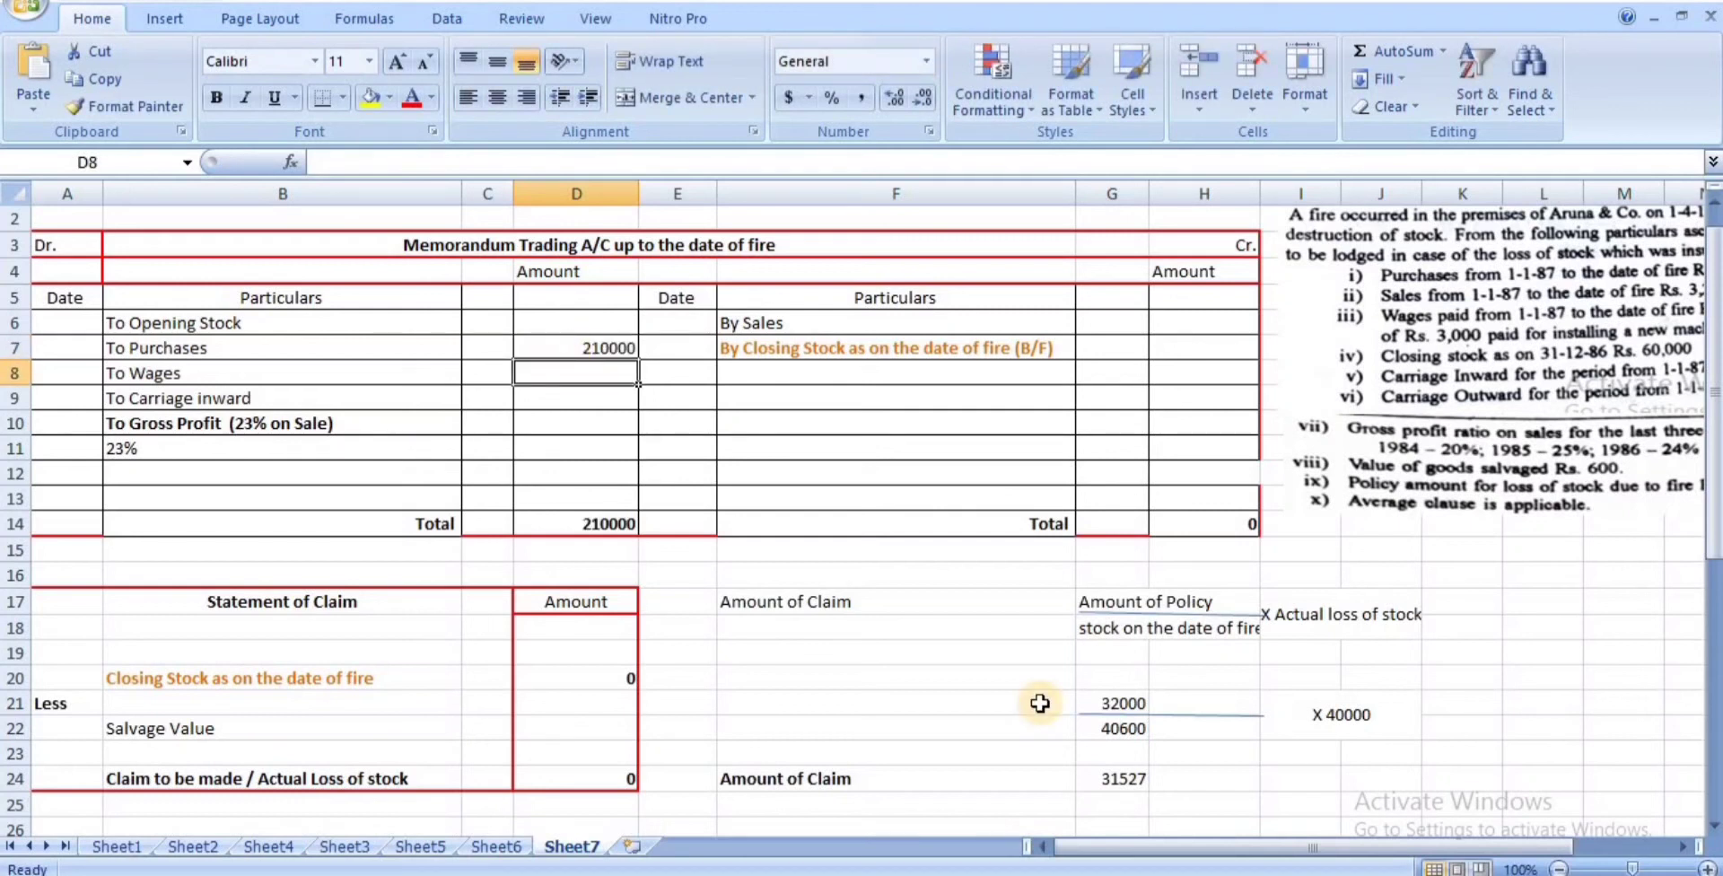
# - Enter 320000 as the sales amount in H6 on the credit side
pyautogui.moveTo(1222, 848); pyautogui.dragTo(1250, 843)
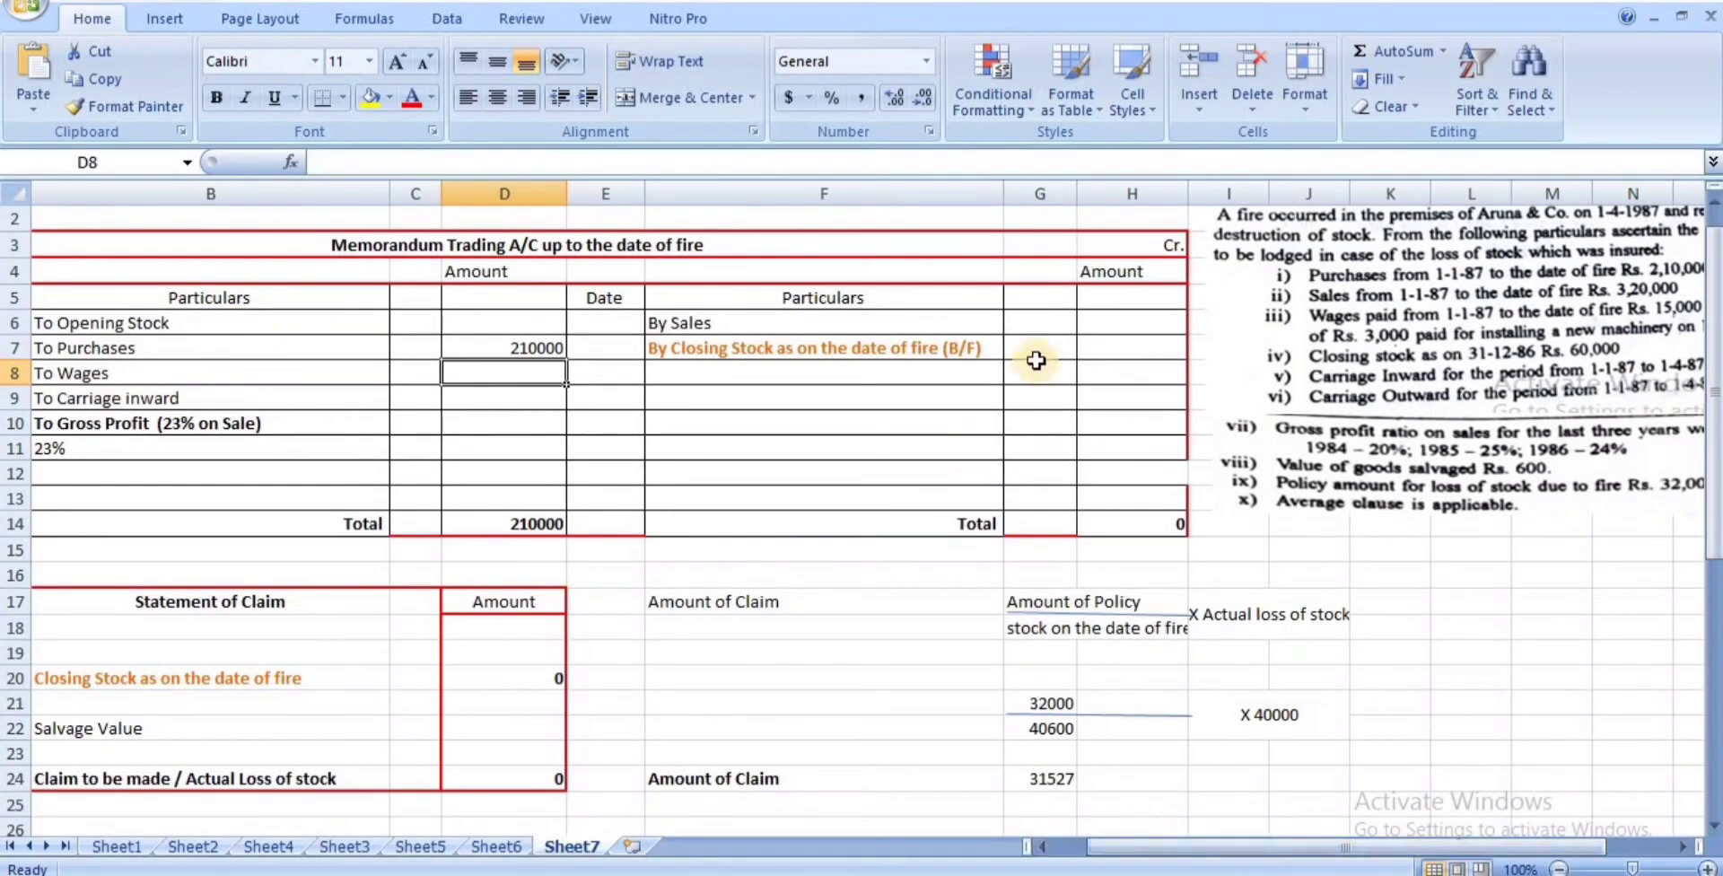
pyautogui.click(1110, 325)
pyautogui.write('32')
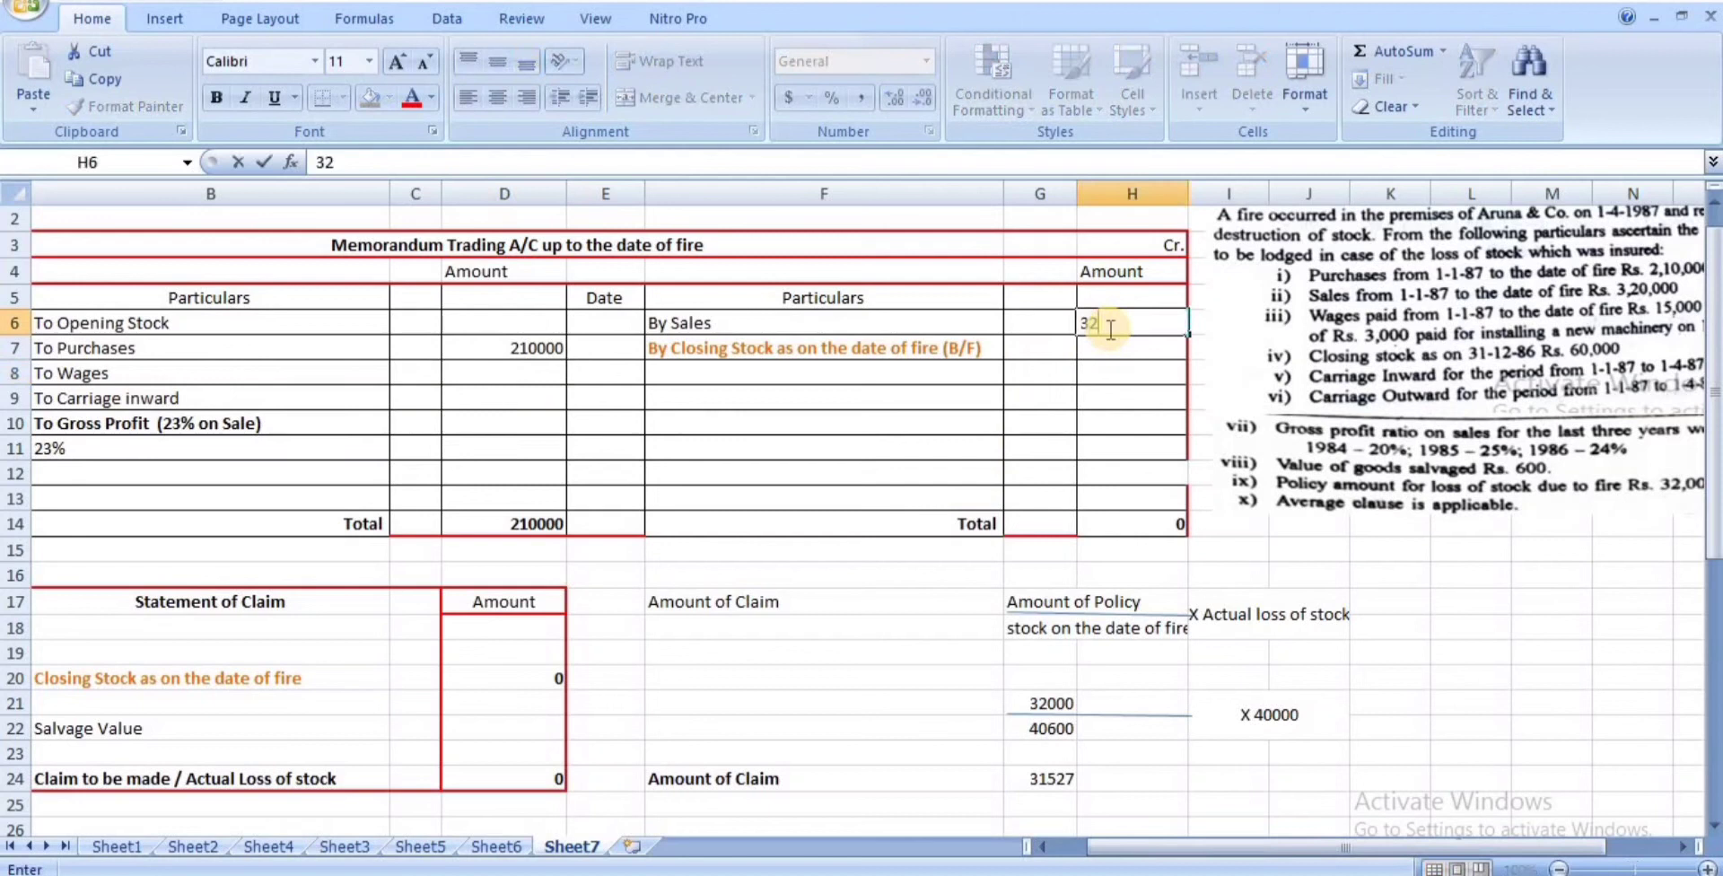
pyautogui.write('0000')
pyautogui.press('Return')
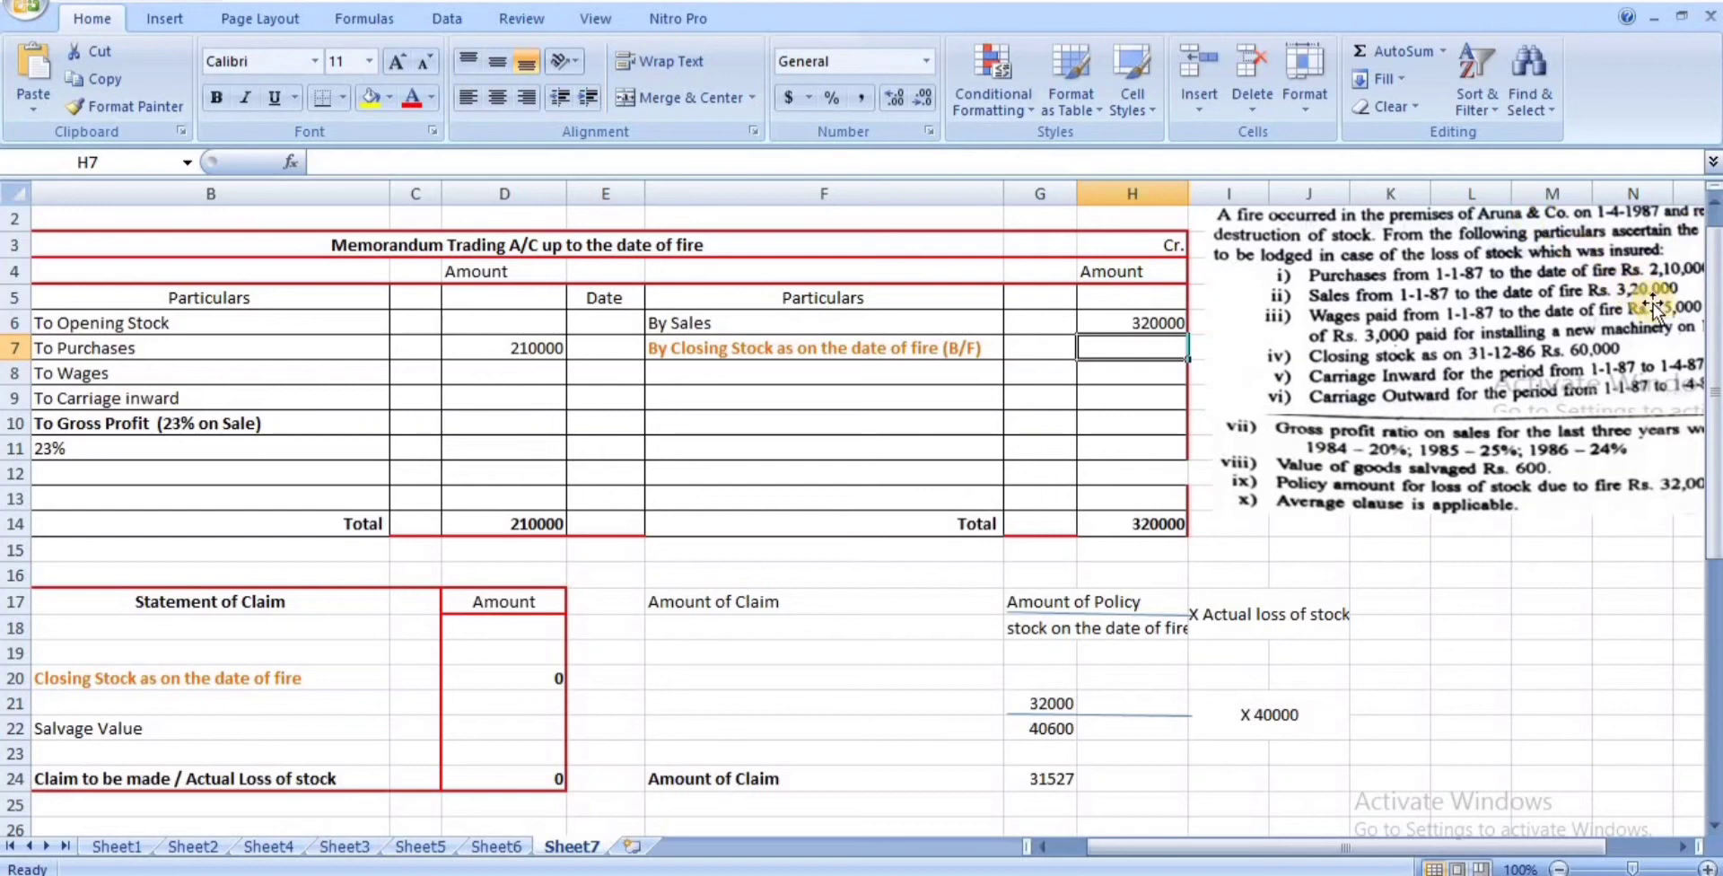
# - Enter 12000 for wages in D8 and 60000 for the opening stock in D6
pyautogui.click(529, 375)
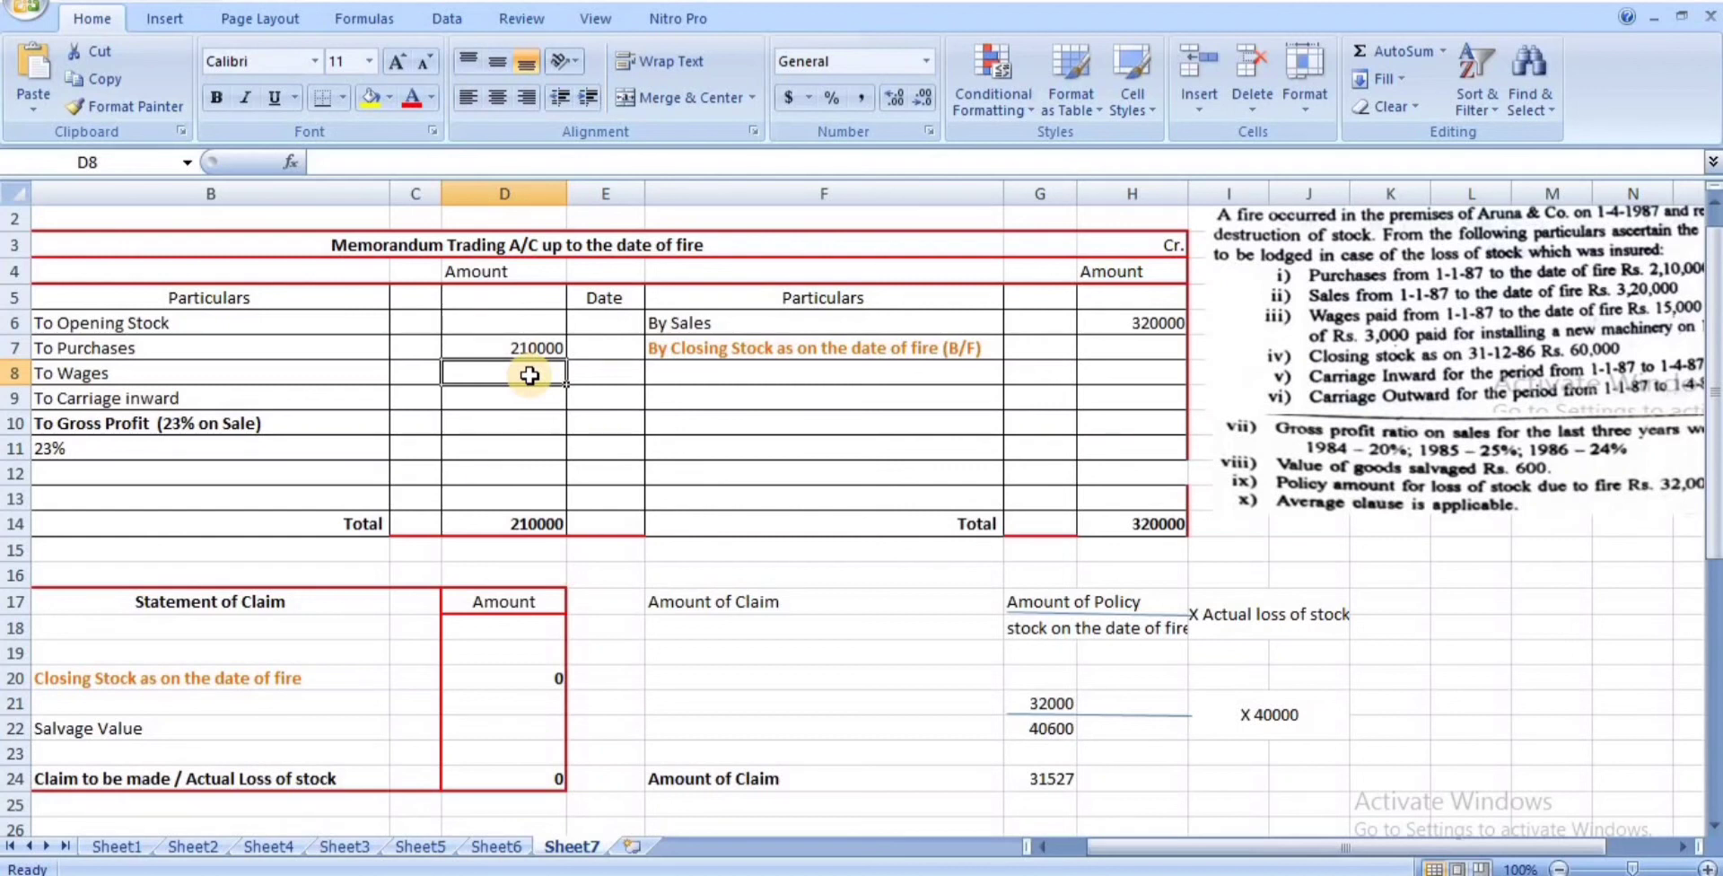
pyautogui.write('12000')
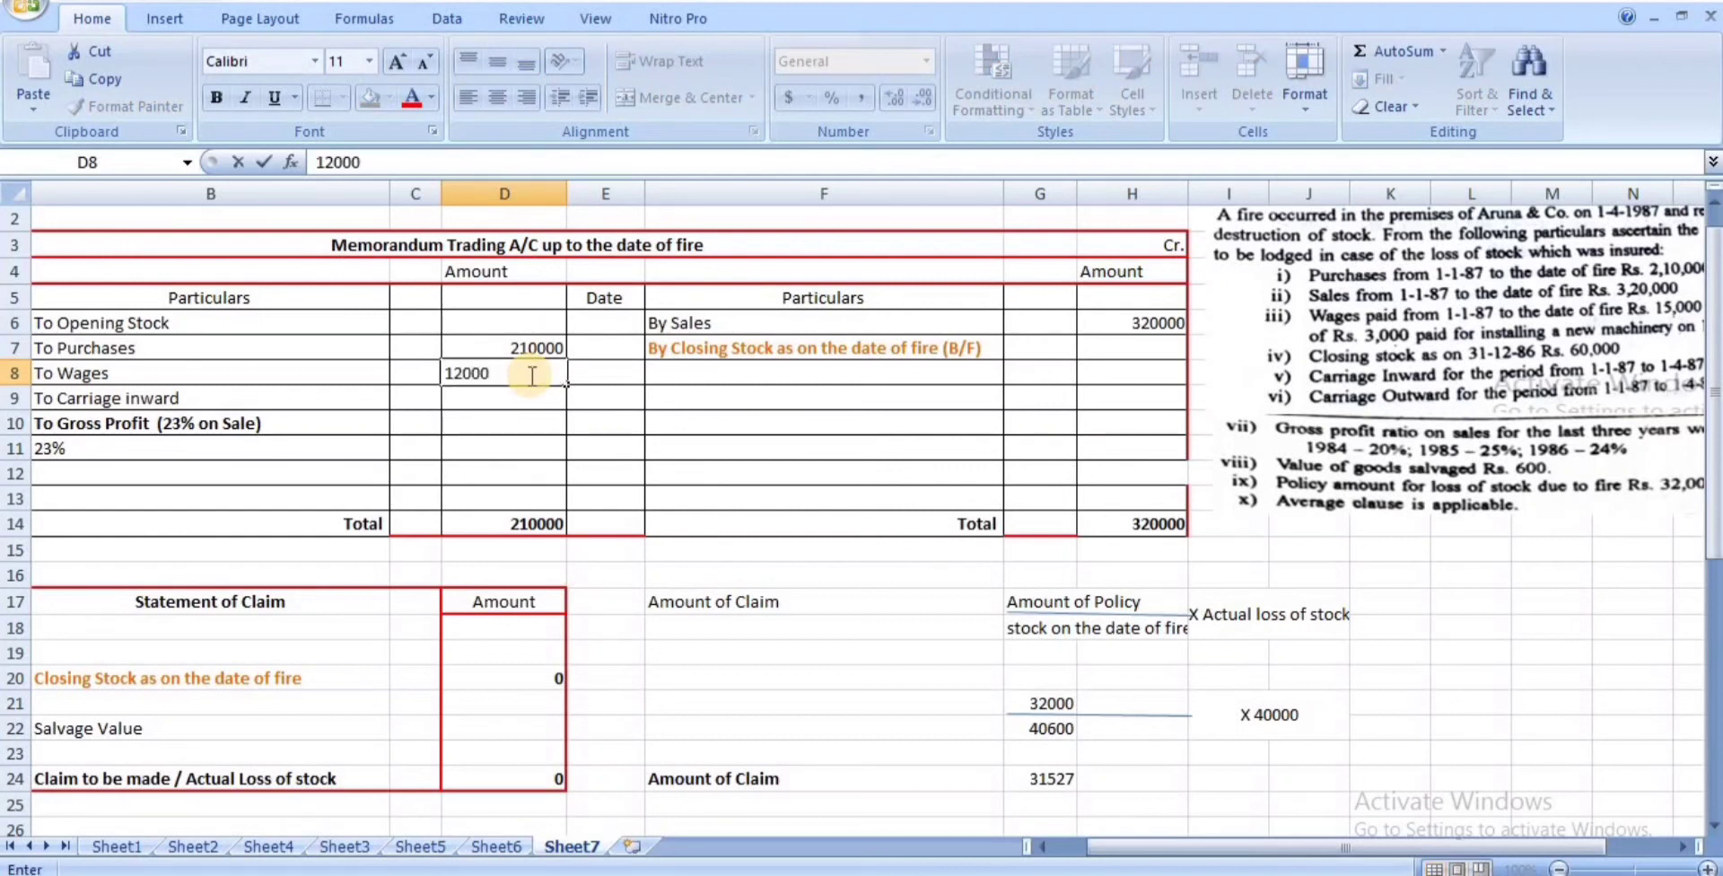
pyautogui.press('Return')
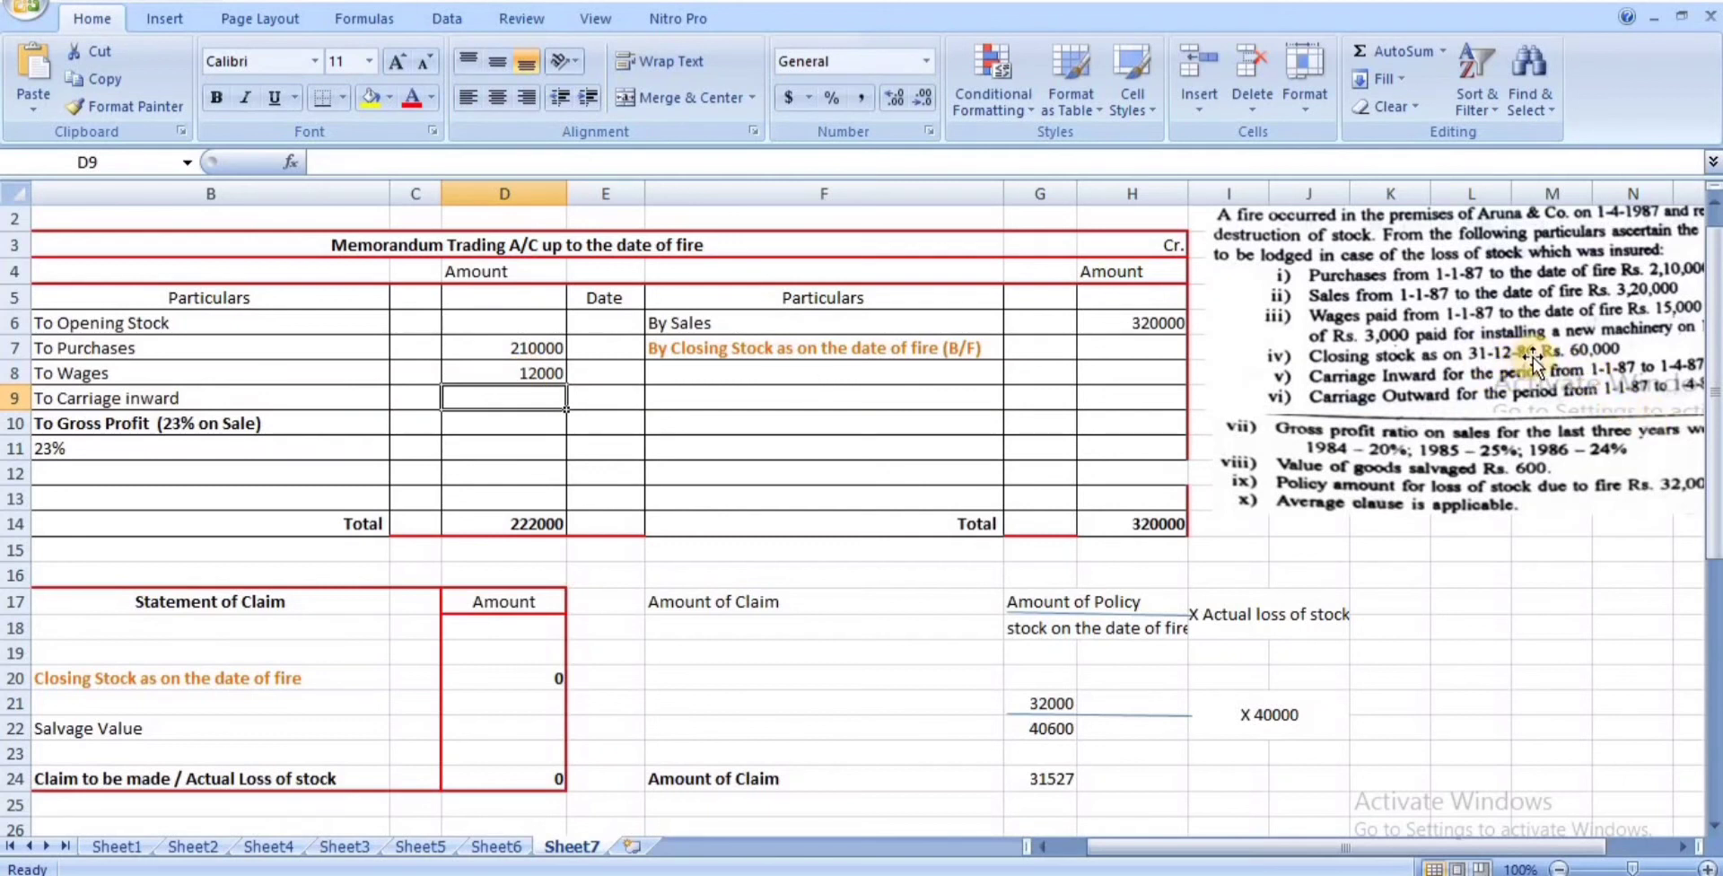
pyautogui.click(532, 323)
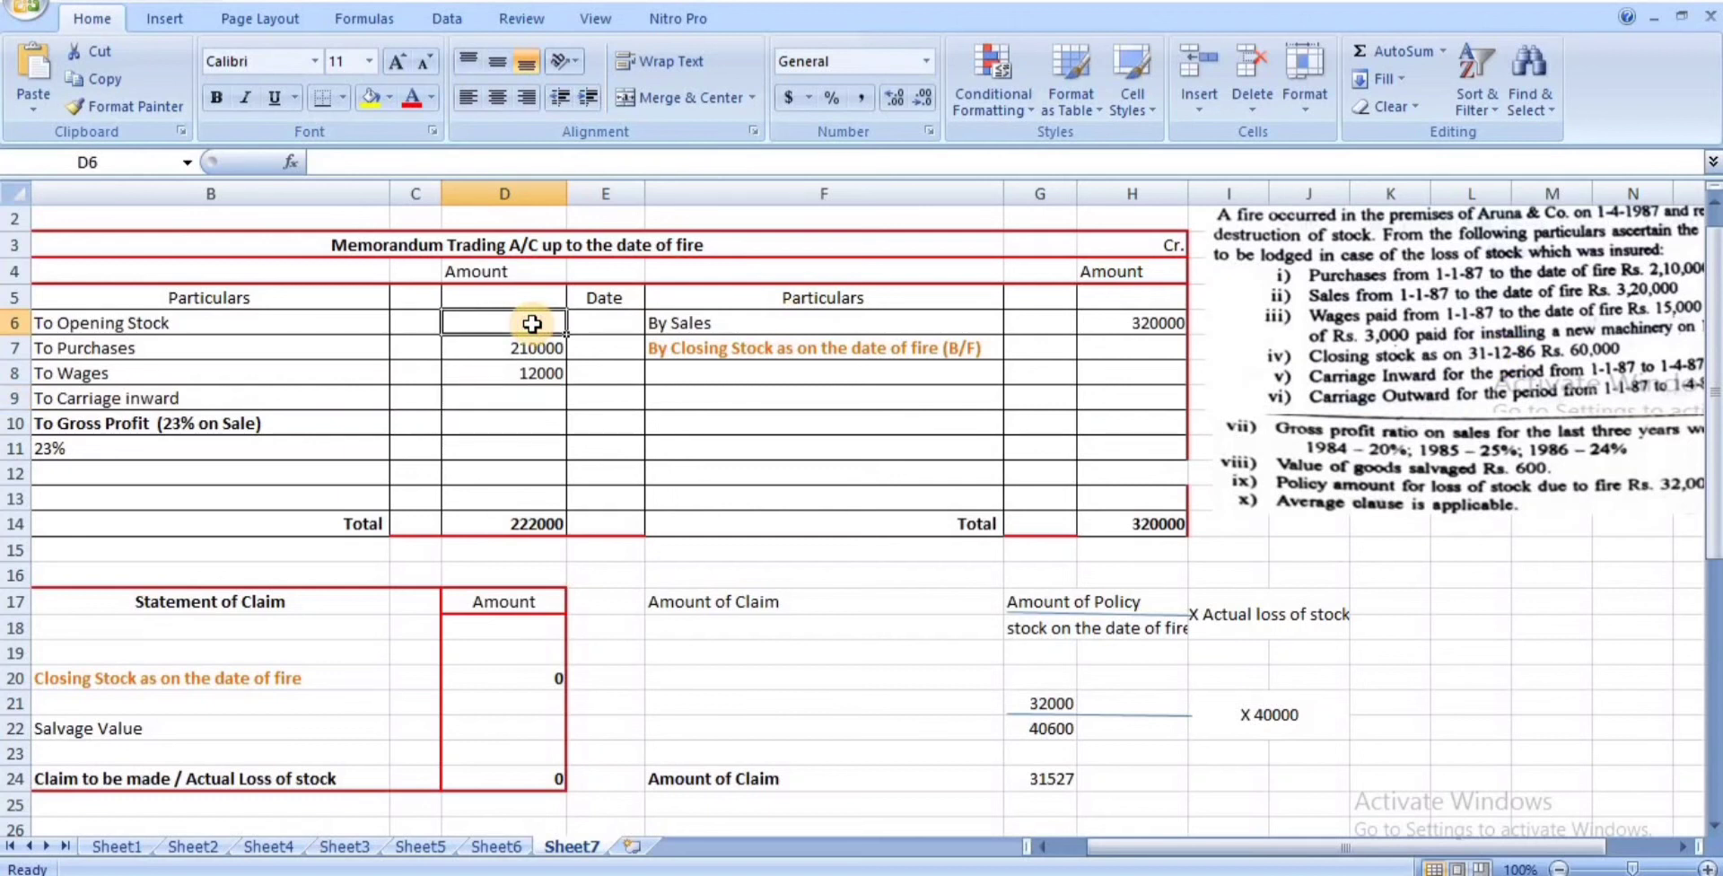
pyautogui.write('60000')
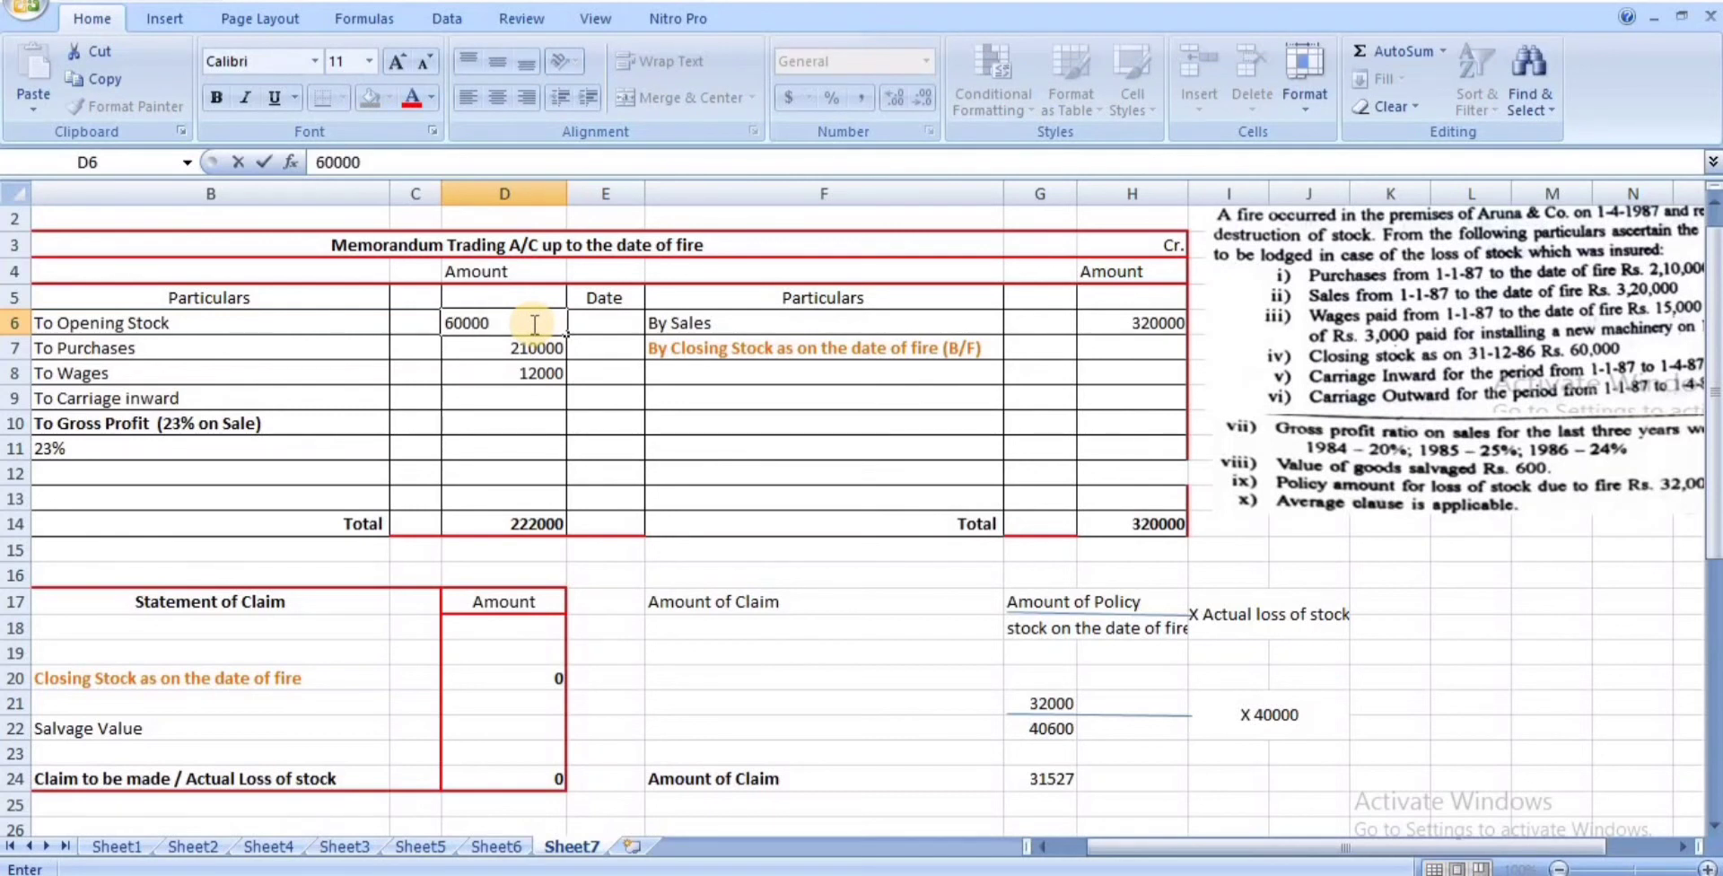
pyautogui.press('Return')
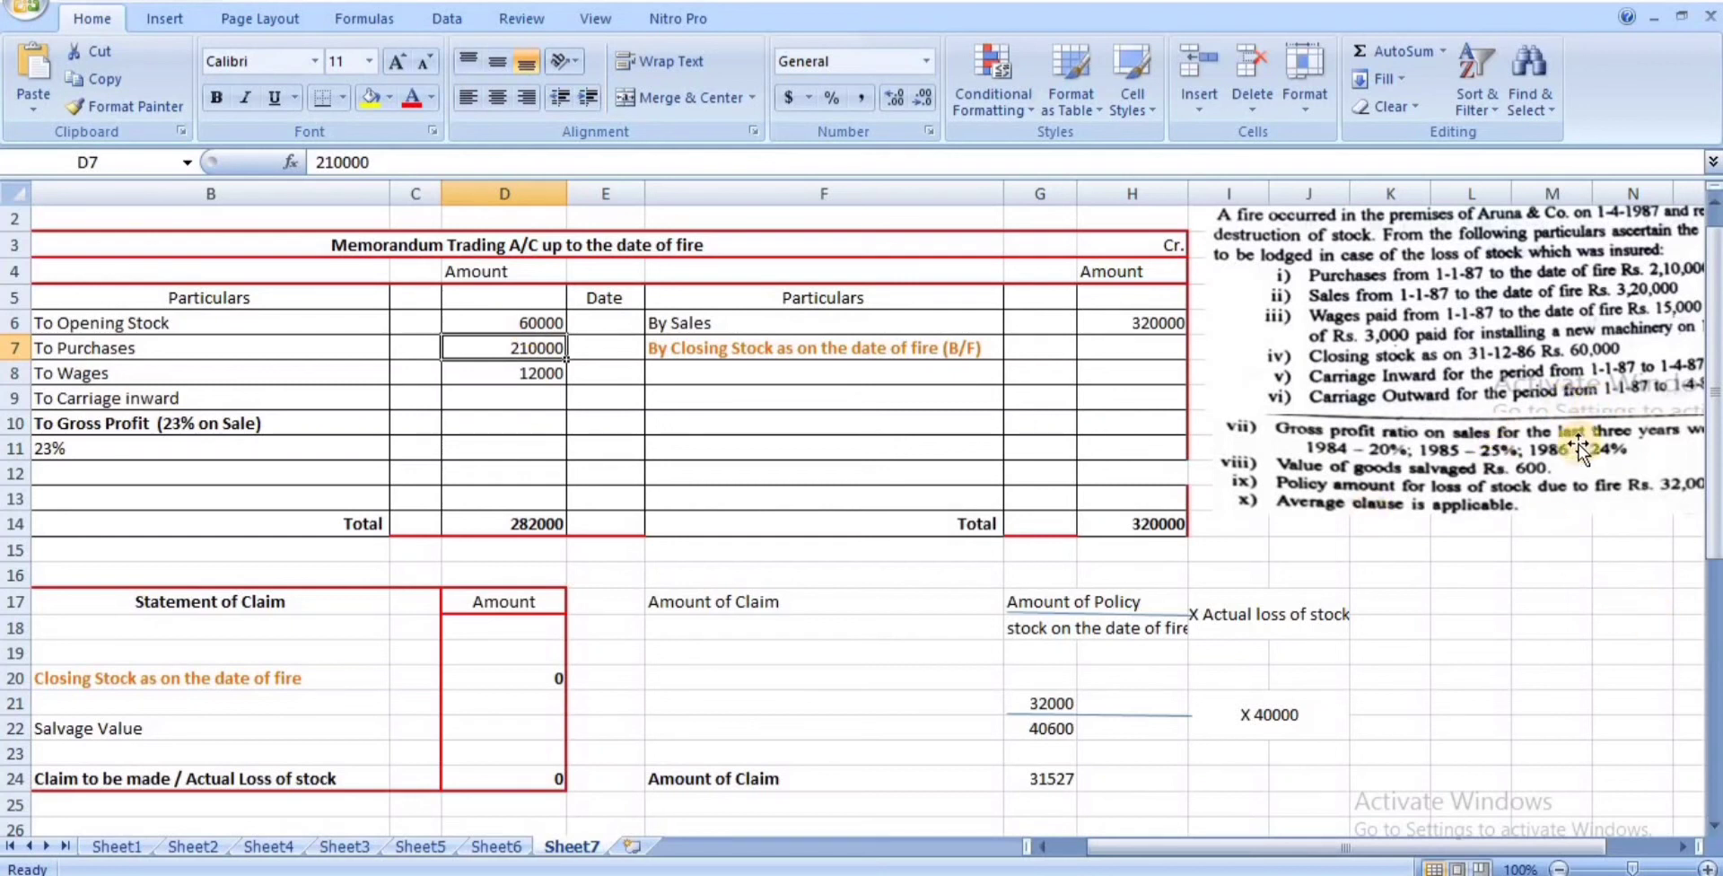
# - Enter 5000 as the carriage inward in D9
pyautogui.moveTo(1396, 847)
pyautogui.mouseDown()
pyautogui.moveTo(1431, 848)
pyautogui.moveTo(1365, 848)
pyautogui.mouseUp()
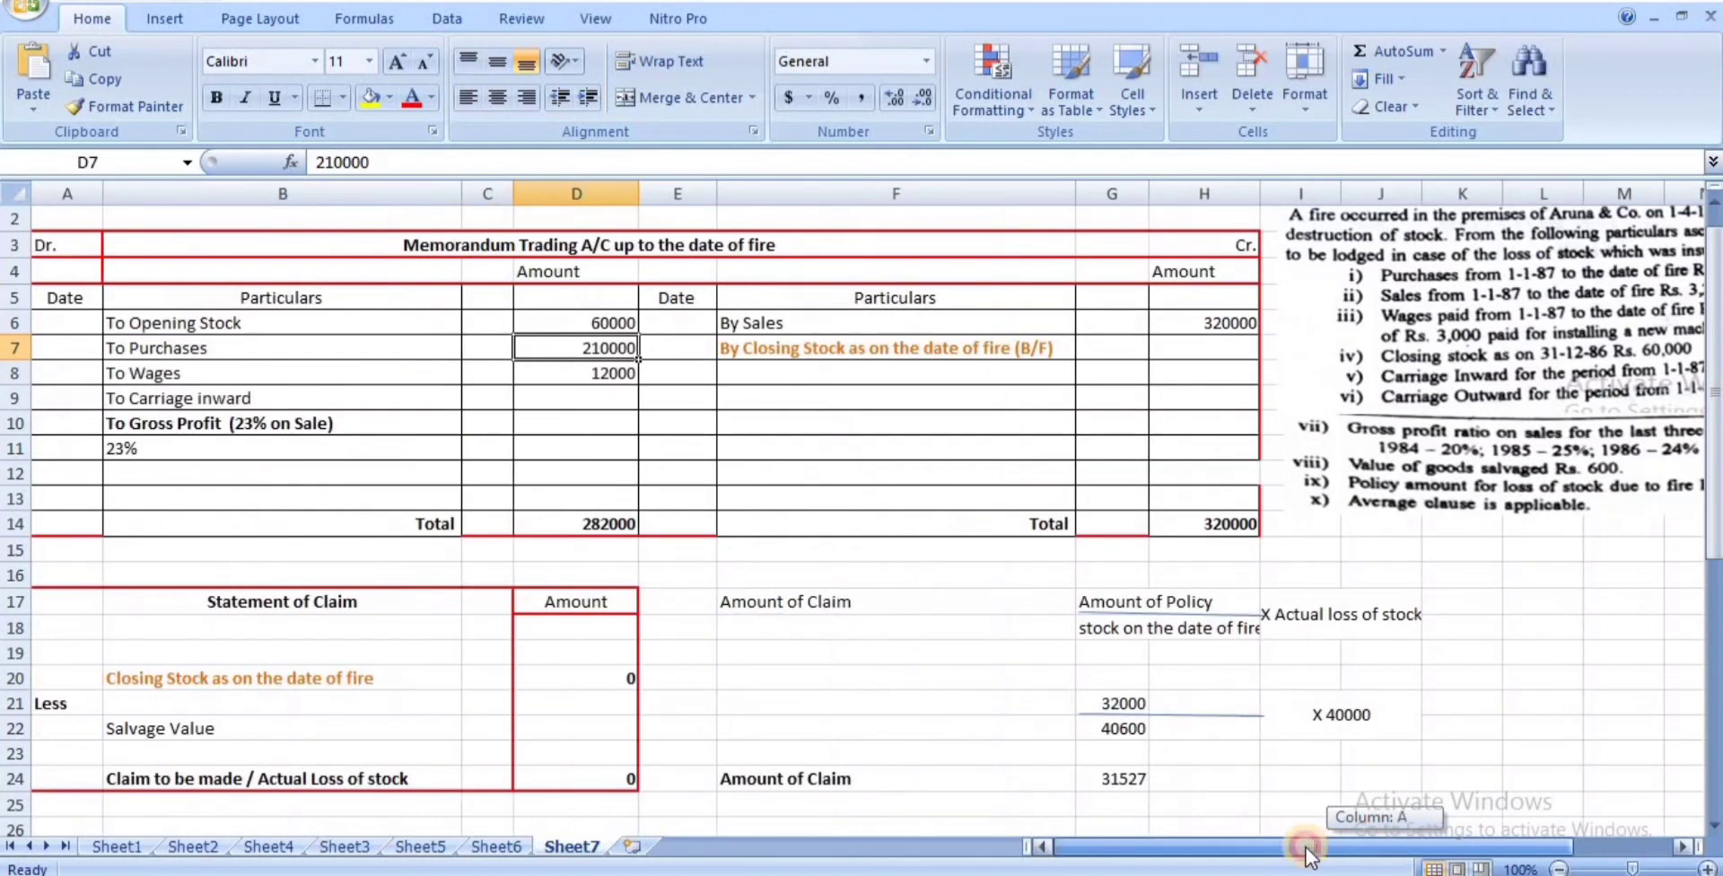
pyautogui.click(589, 396)
pyautogui.write('5000')
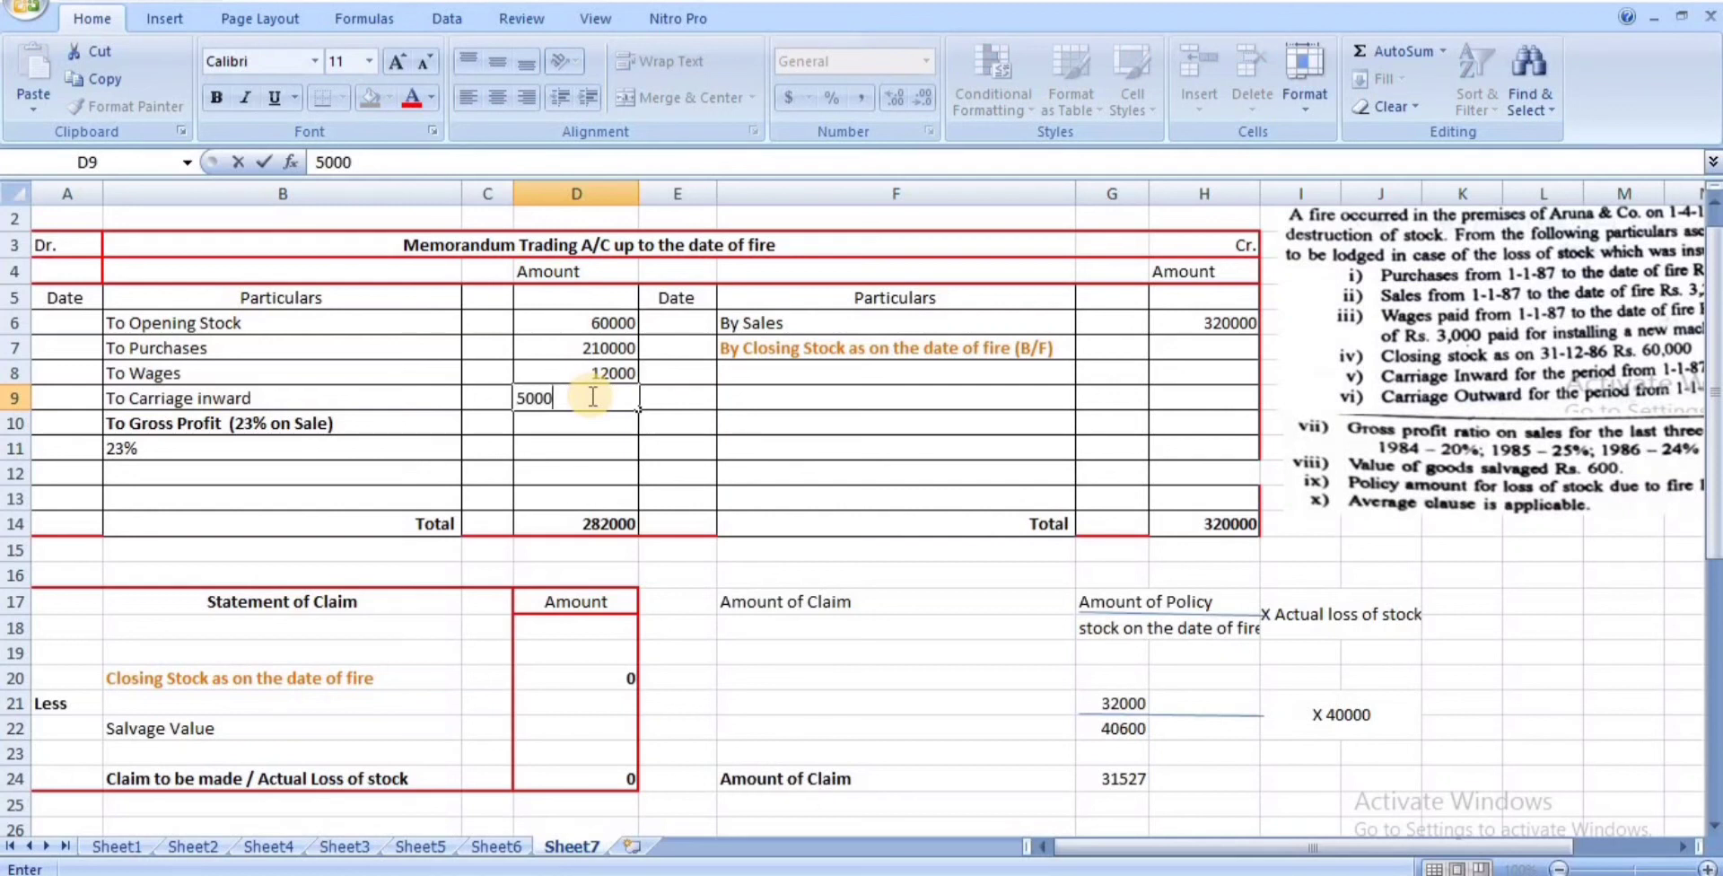
pyautogui.press('Tab')
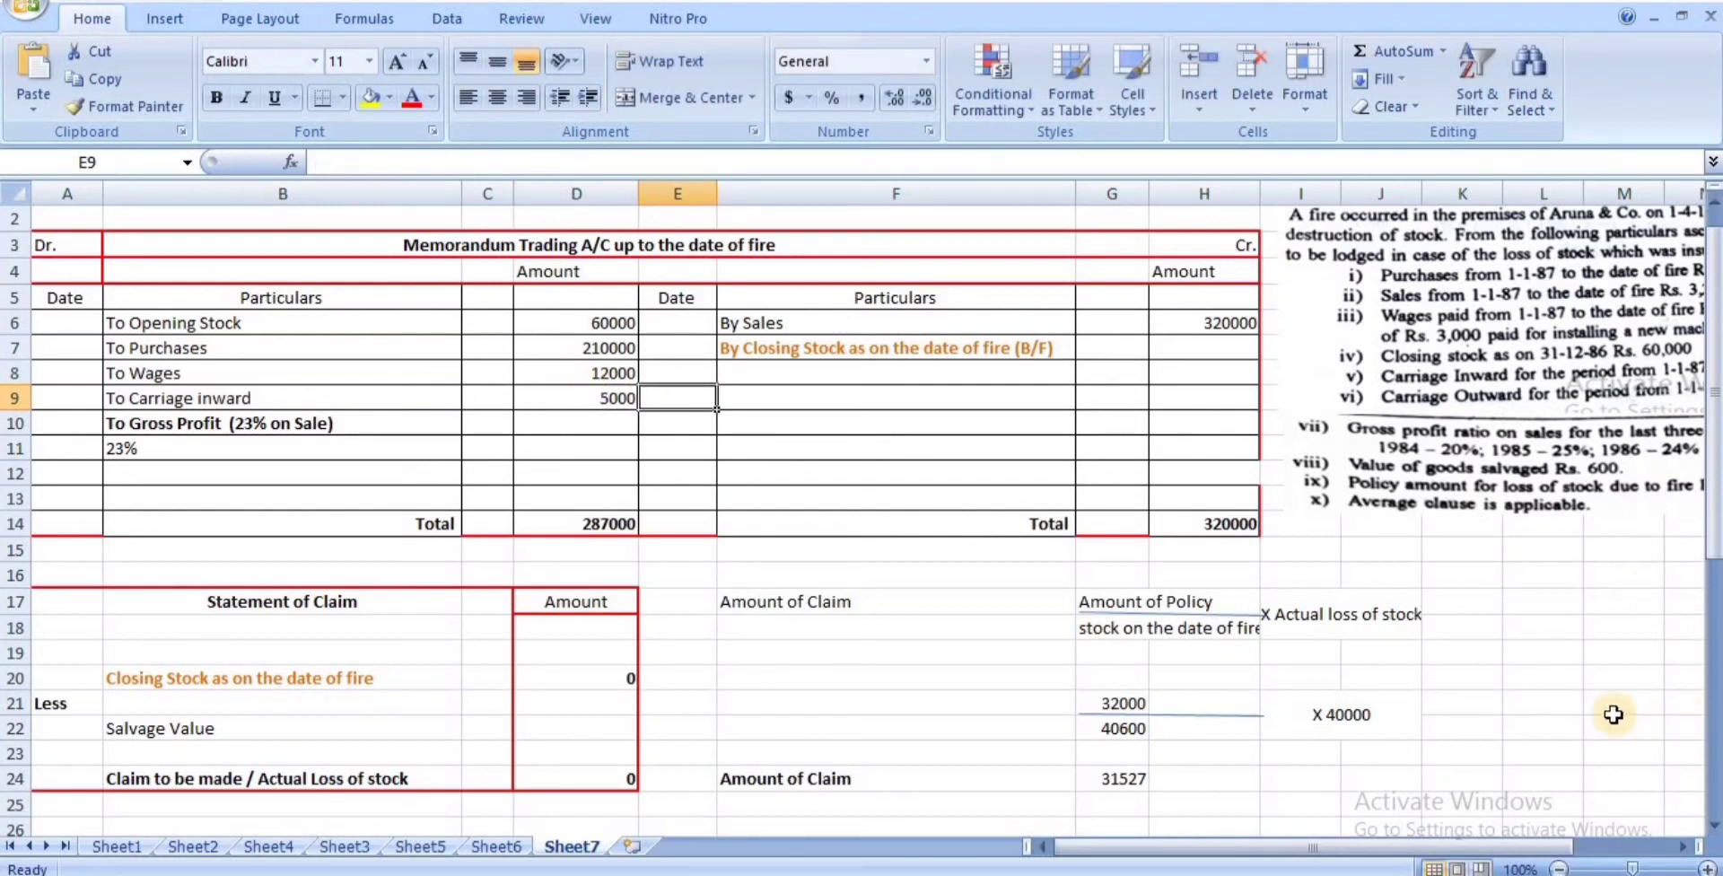
# - Write the average gross profit working 20+25+24/3 in O16 below the problem pictures, with its result =23 in P16
pyautogui.moveTo(1405, 852); pyautogui.dragTo(1456, 831)
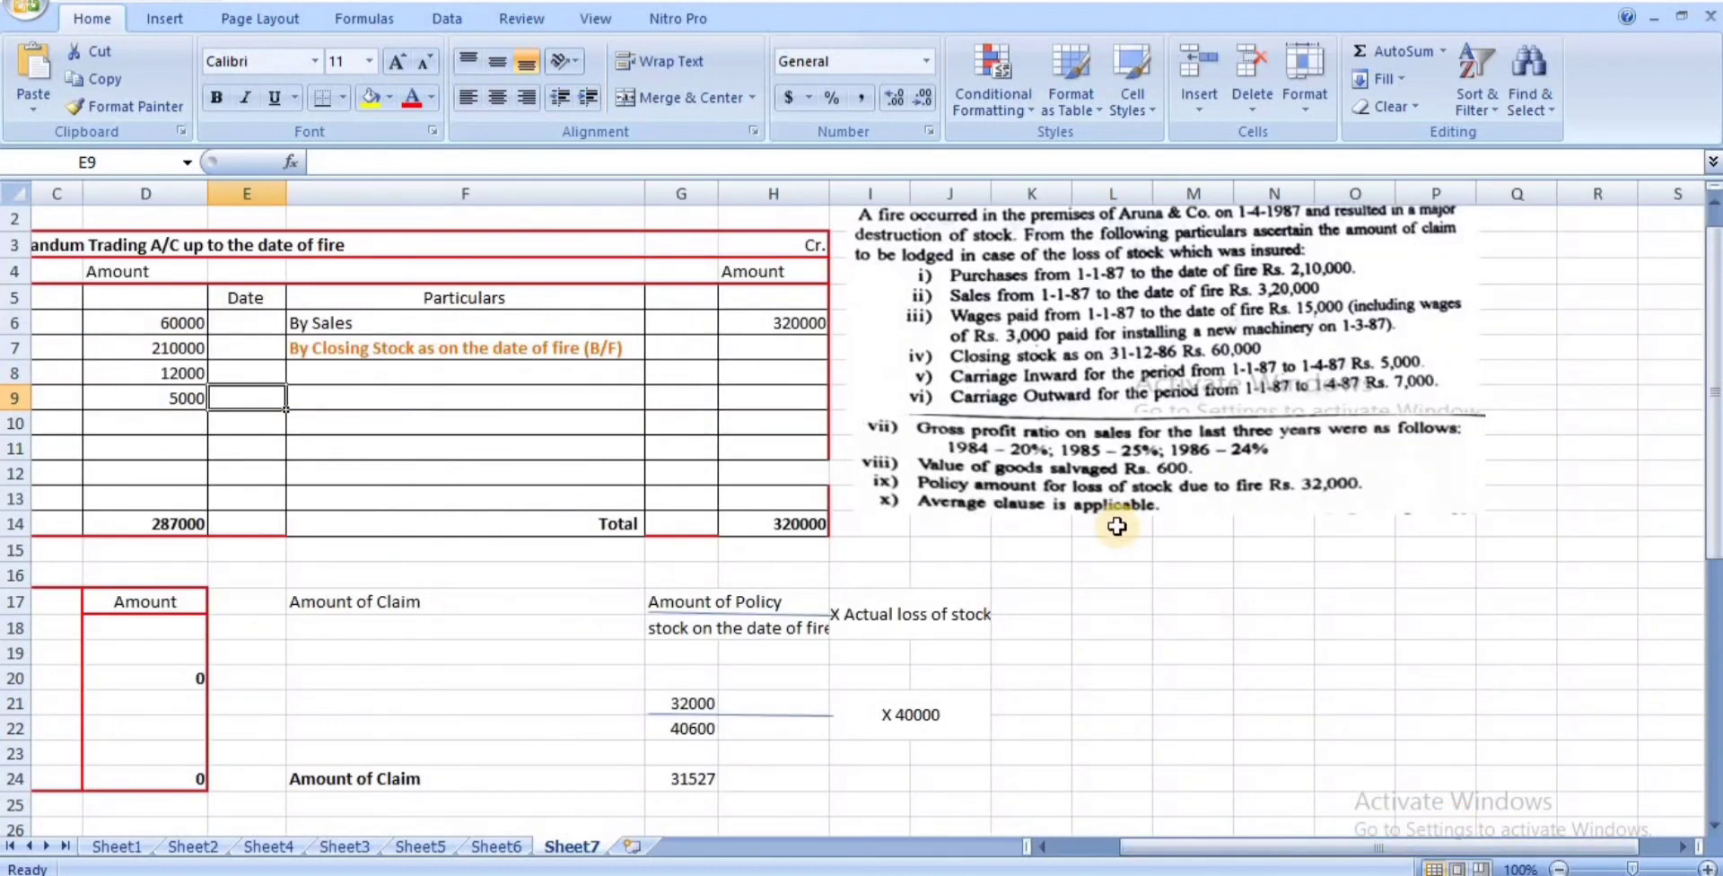
pyautogui.click(1360, 576)
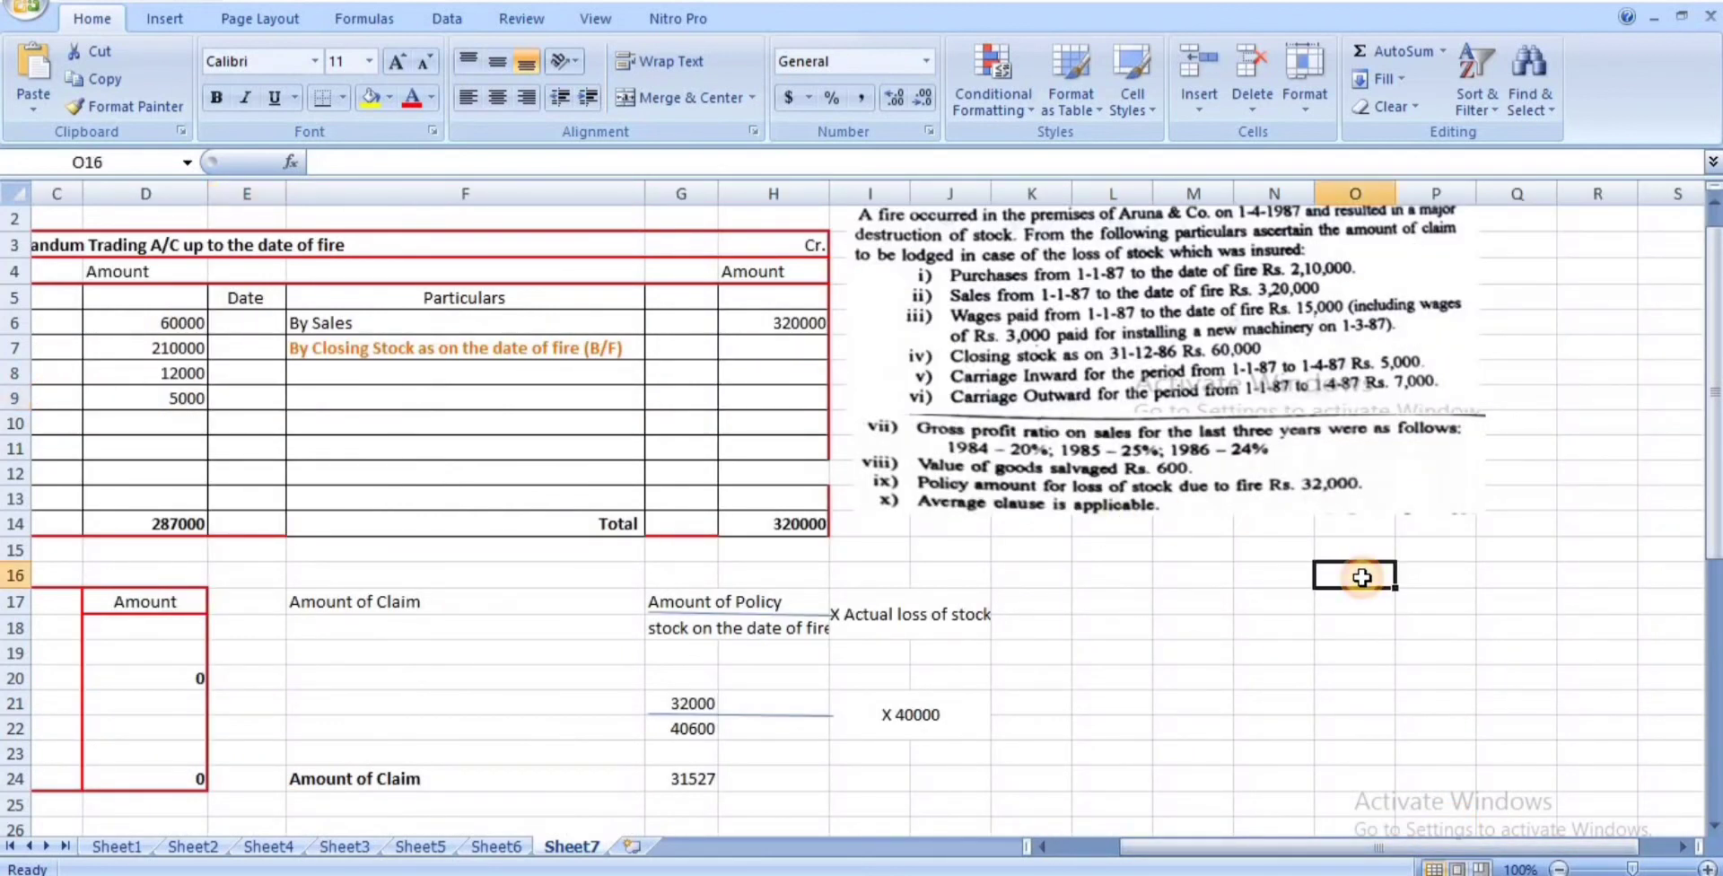
pyautogui.write('20')
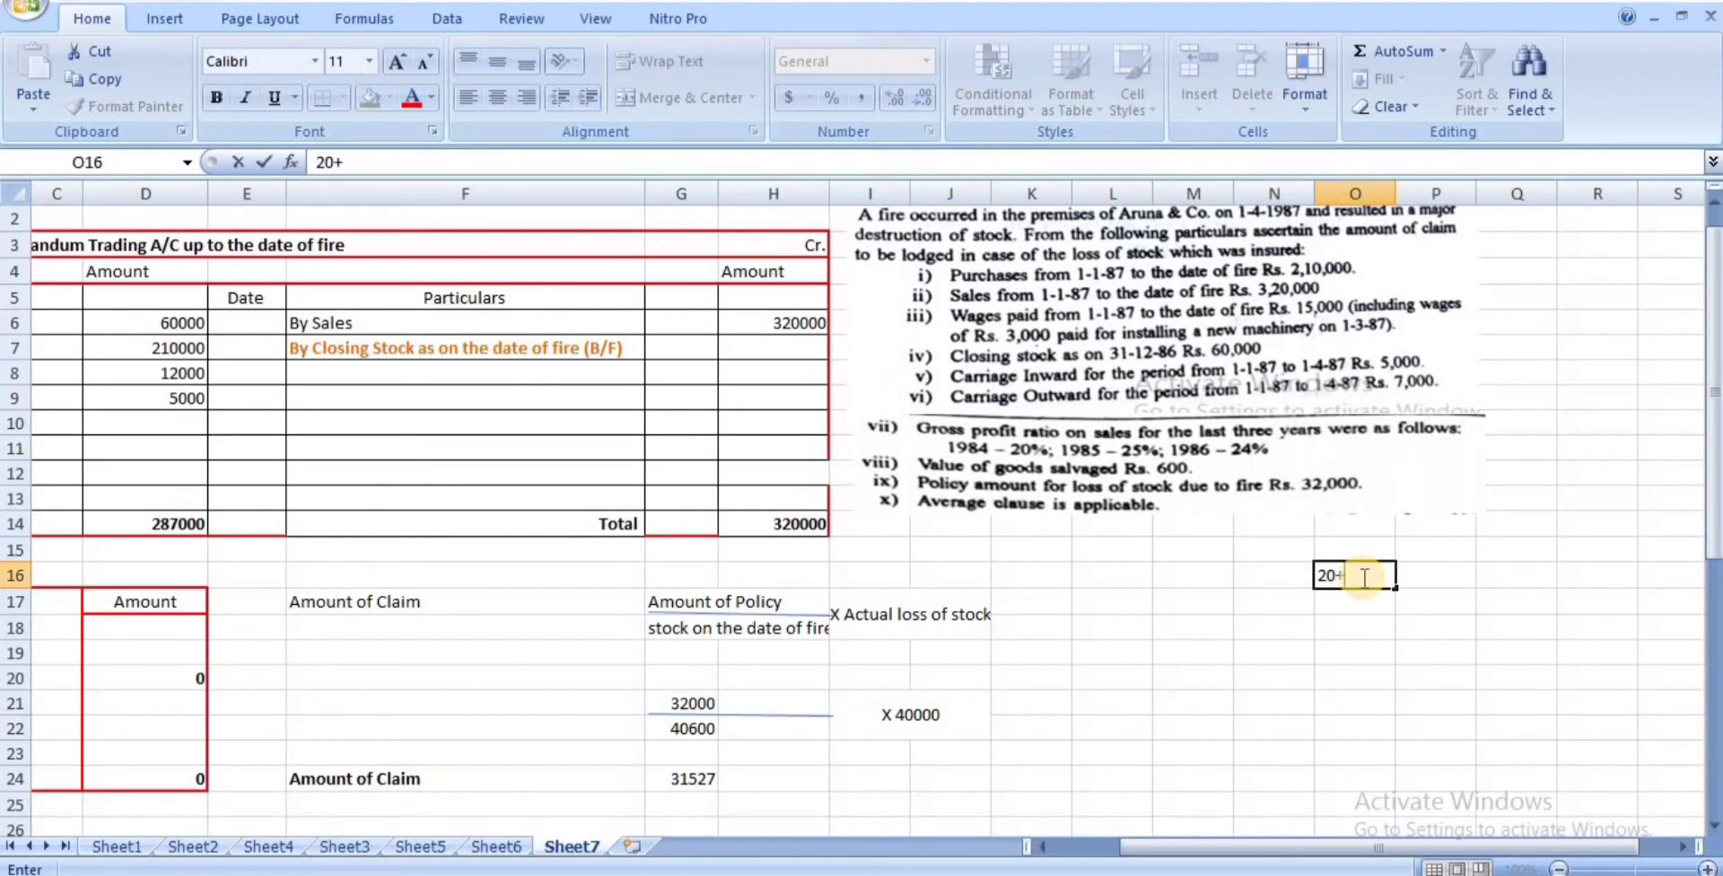
pyautogui.write('+25+24/3')
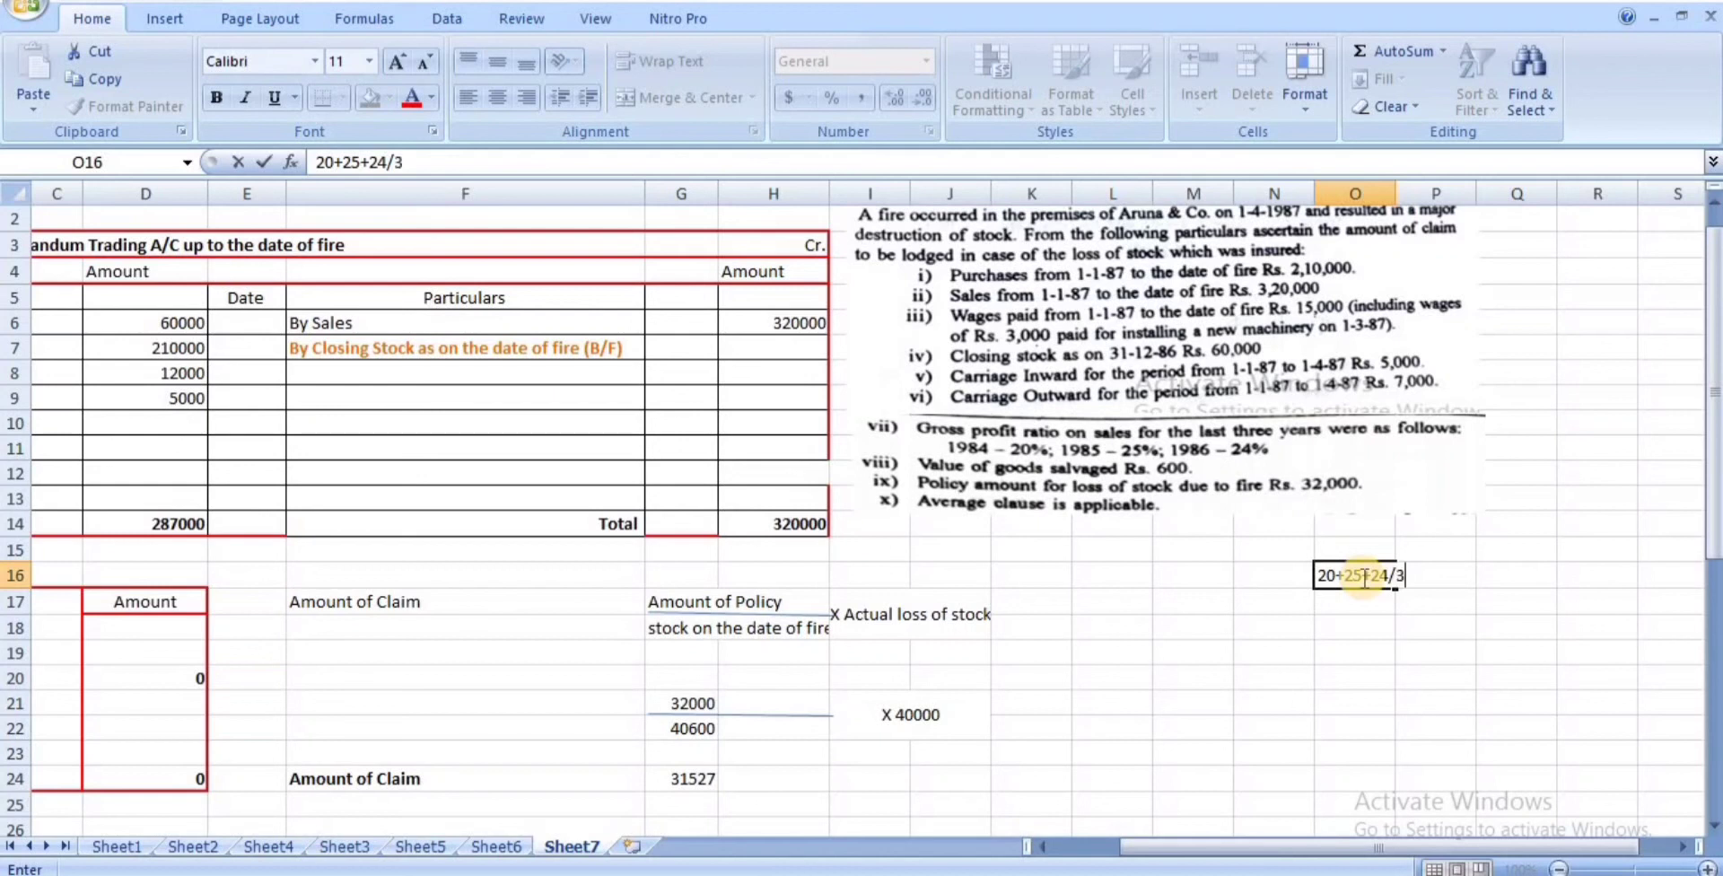
pyautogui.press('Tab')
pyautogui.write('=')
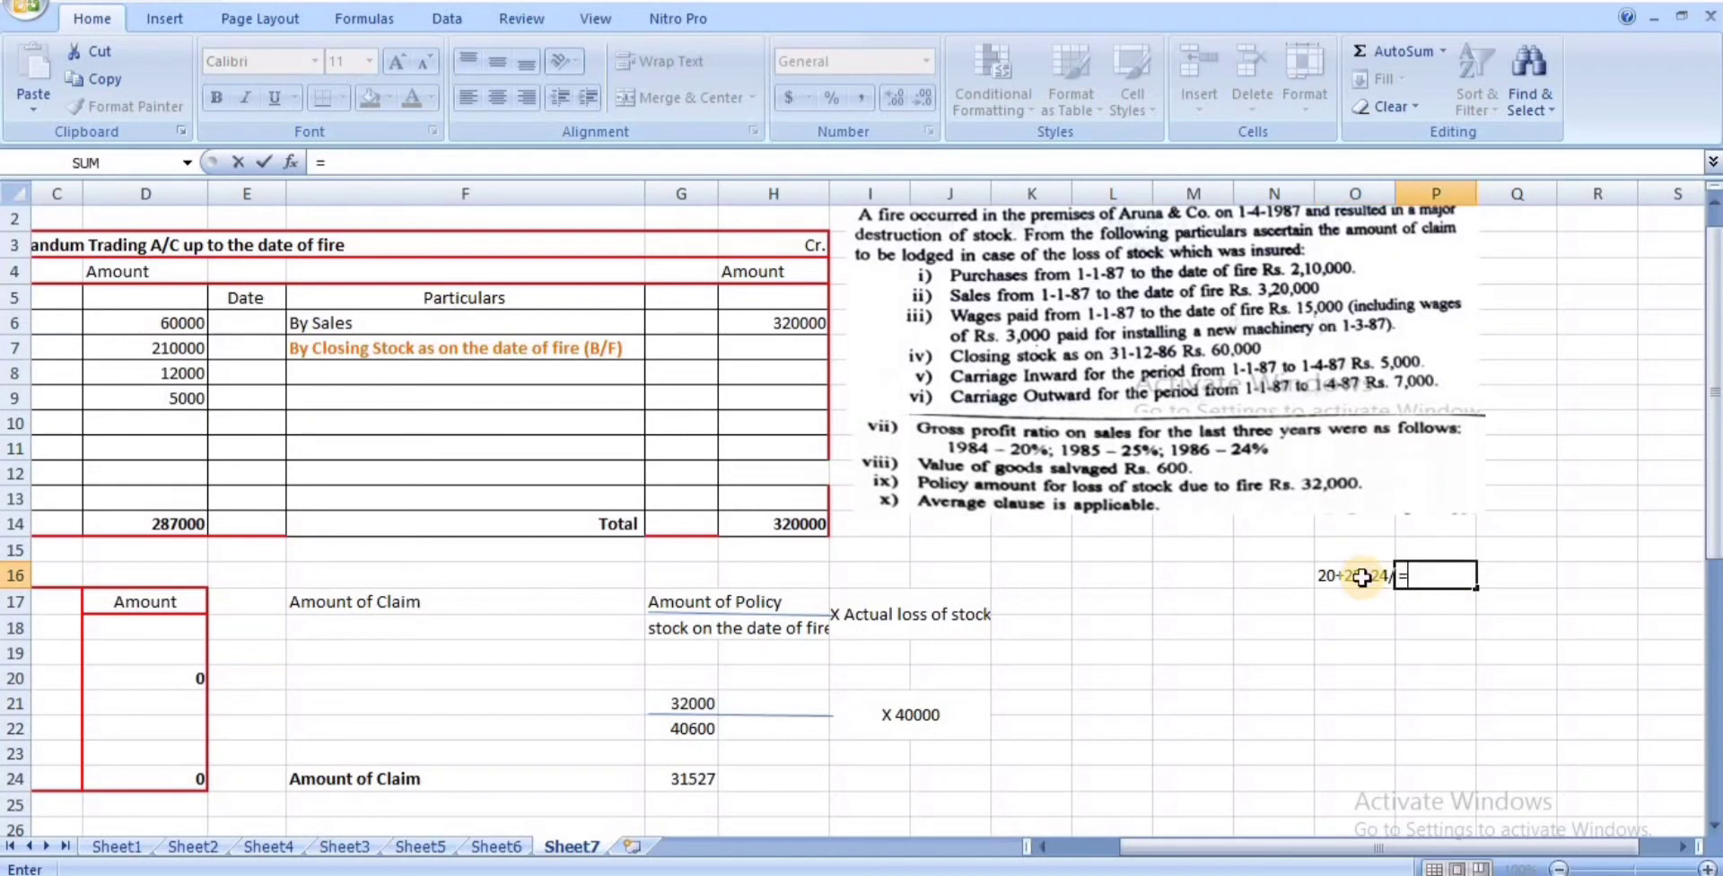
pyautogui.write('23')
pyautogui.press('Return')
# - Enter 73600 as the gross profit at 23% on sales in D10
pyautogui.moveTo(1552, 846); pyautogui.dragTo(1441, 845)
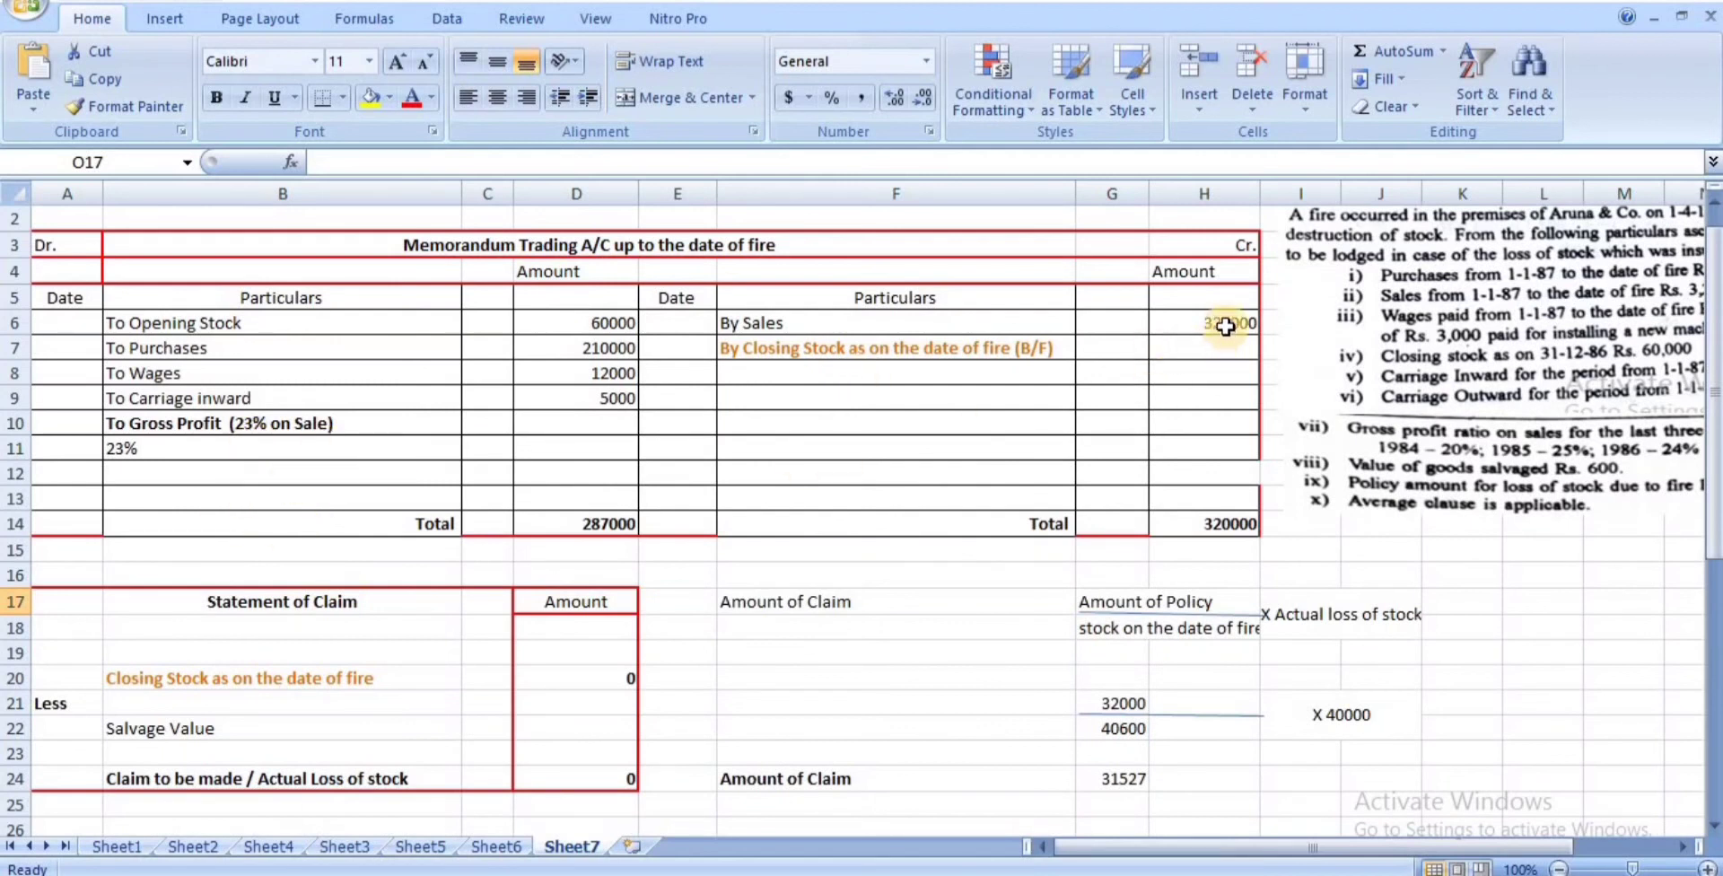
pyautogui.click(597, 418)
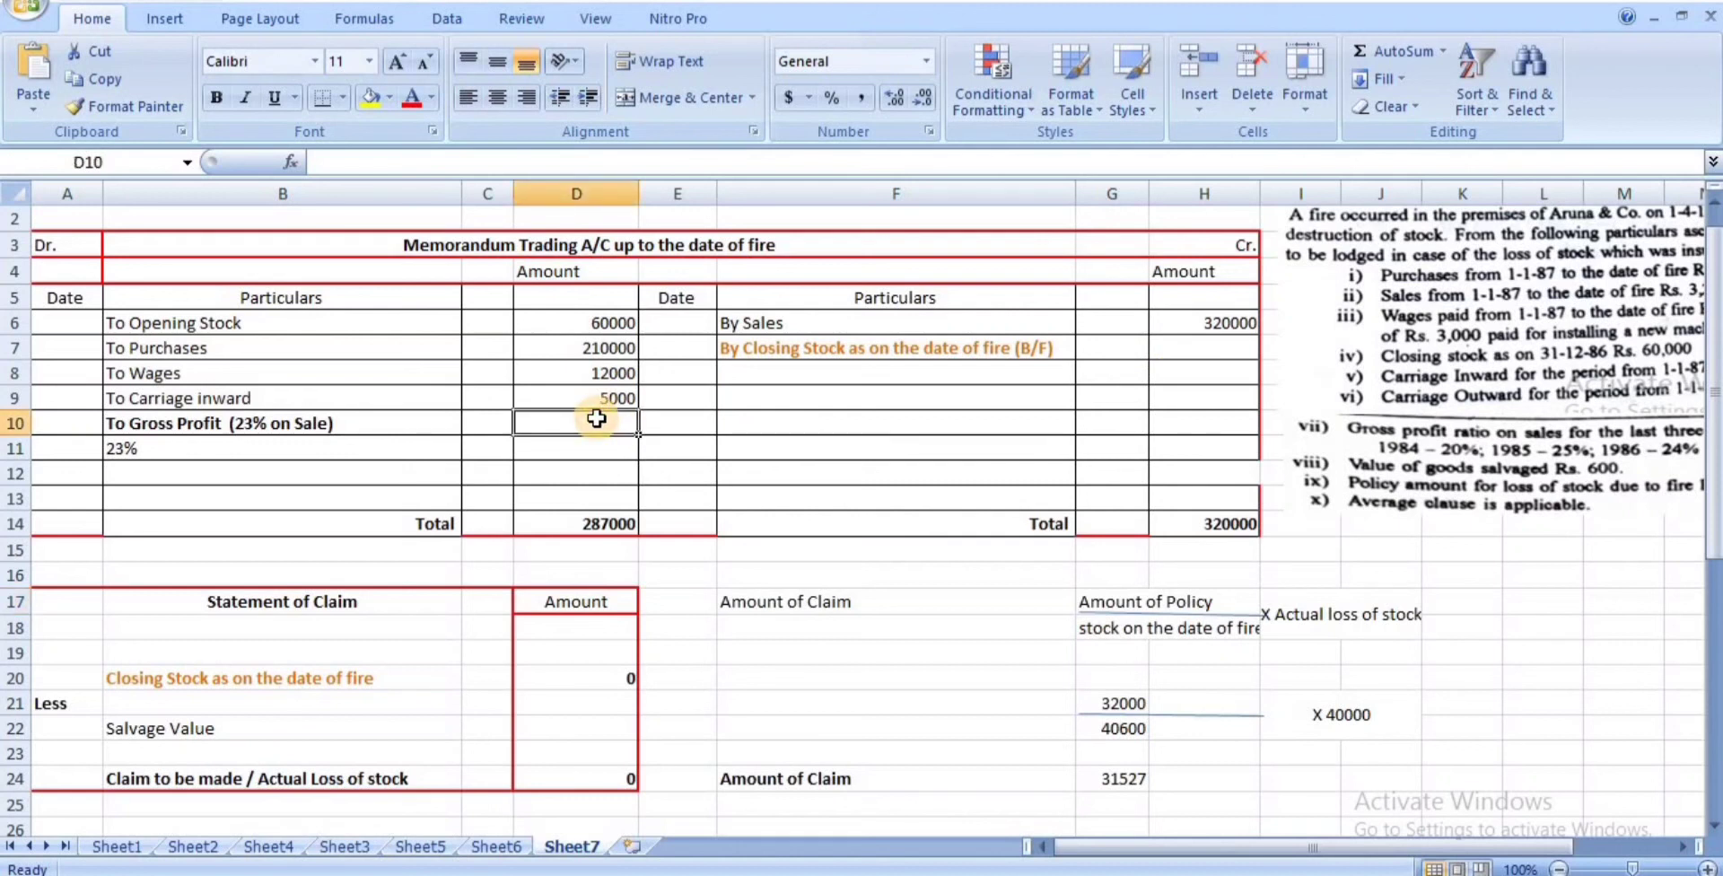
pyautogui.write('73')
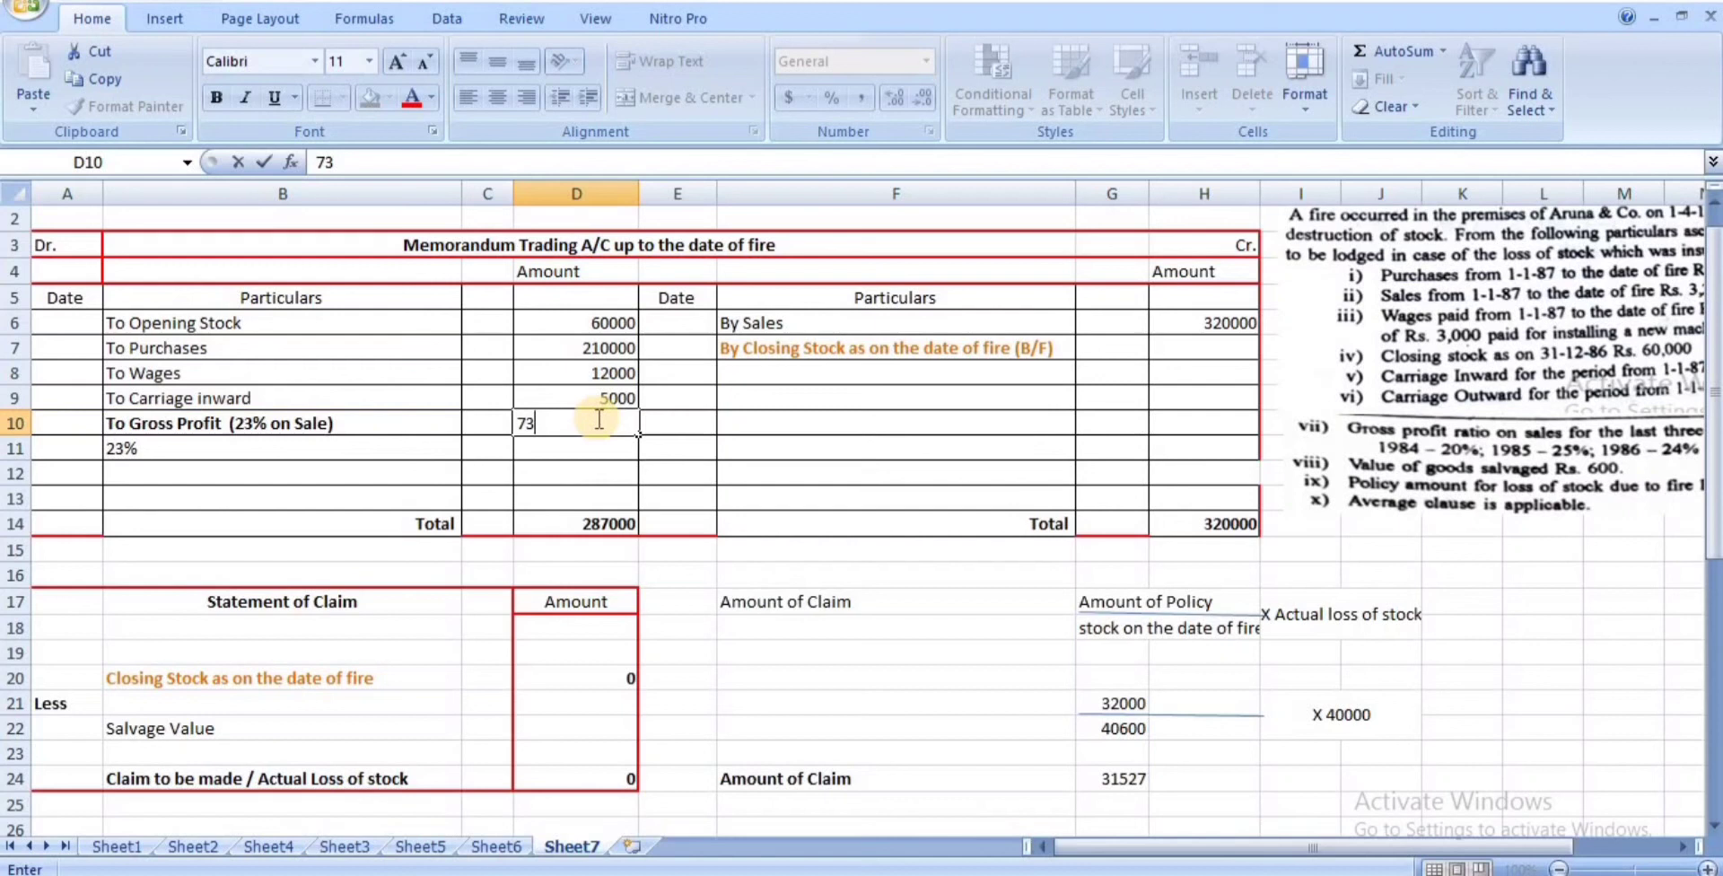
pyautogui.write('60')
pyautogui.press('Return')
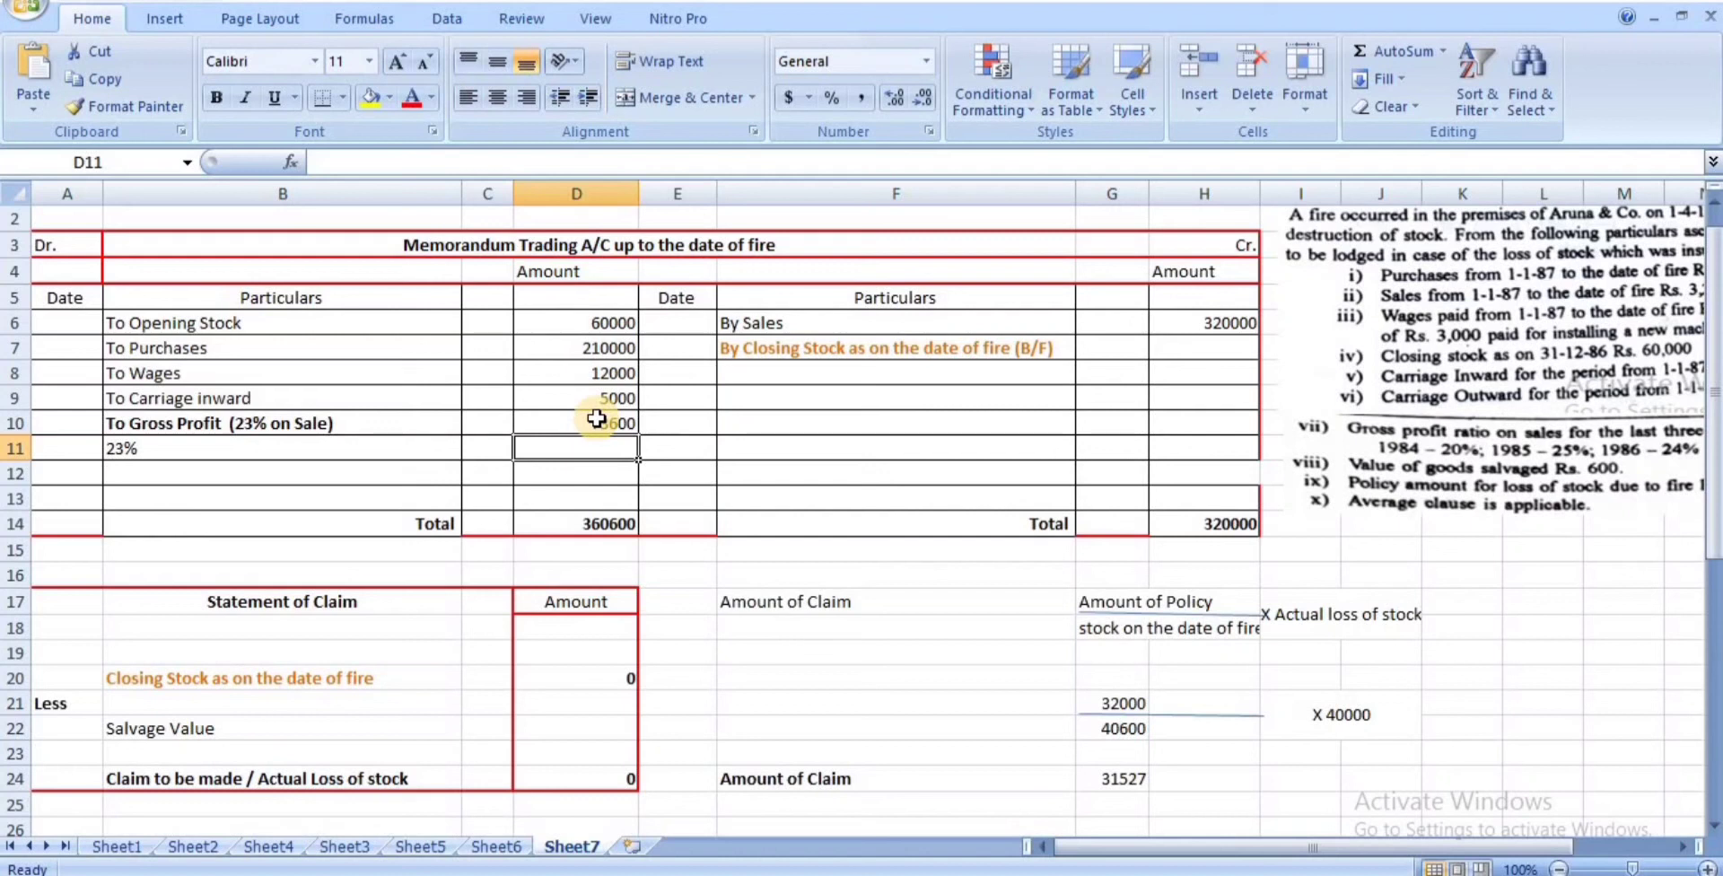
# - Enter 40600 as the balancing closing stock on the date of fire in H7
pyautogui.click(1228, 350)
pyautogui.write('40600')
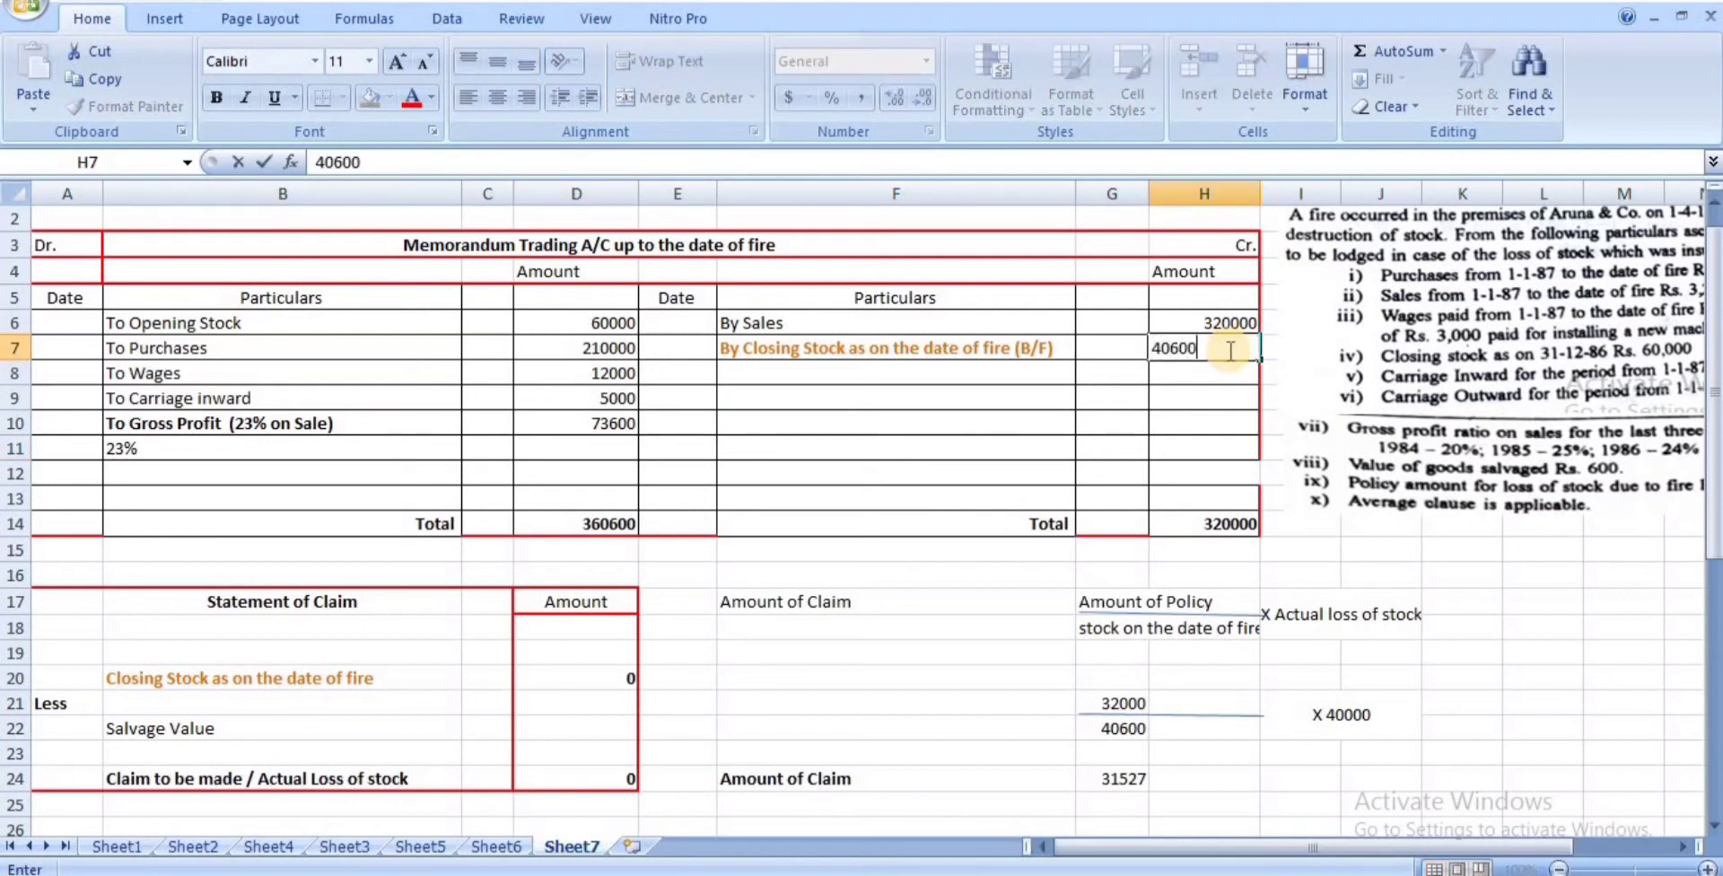
pyautogui.press('Return')
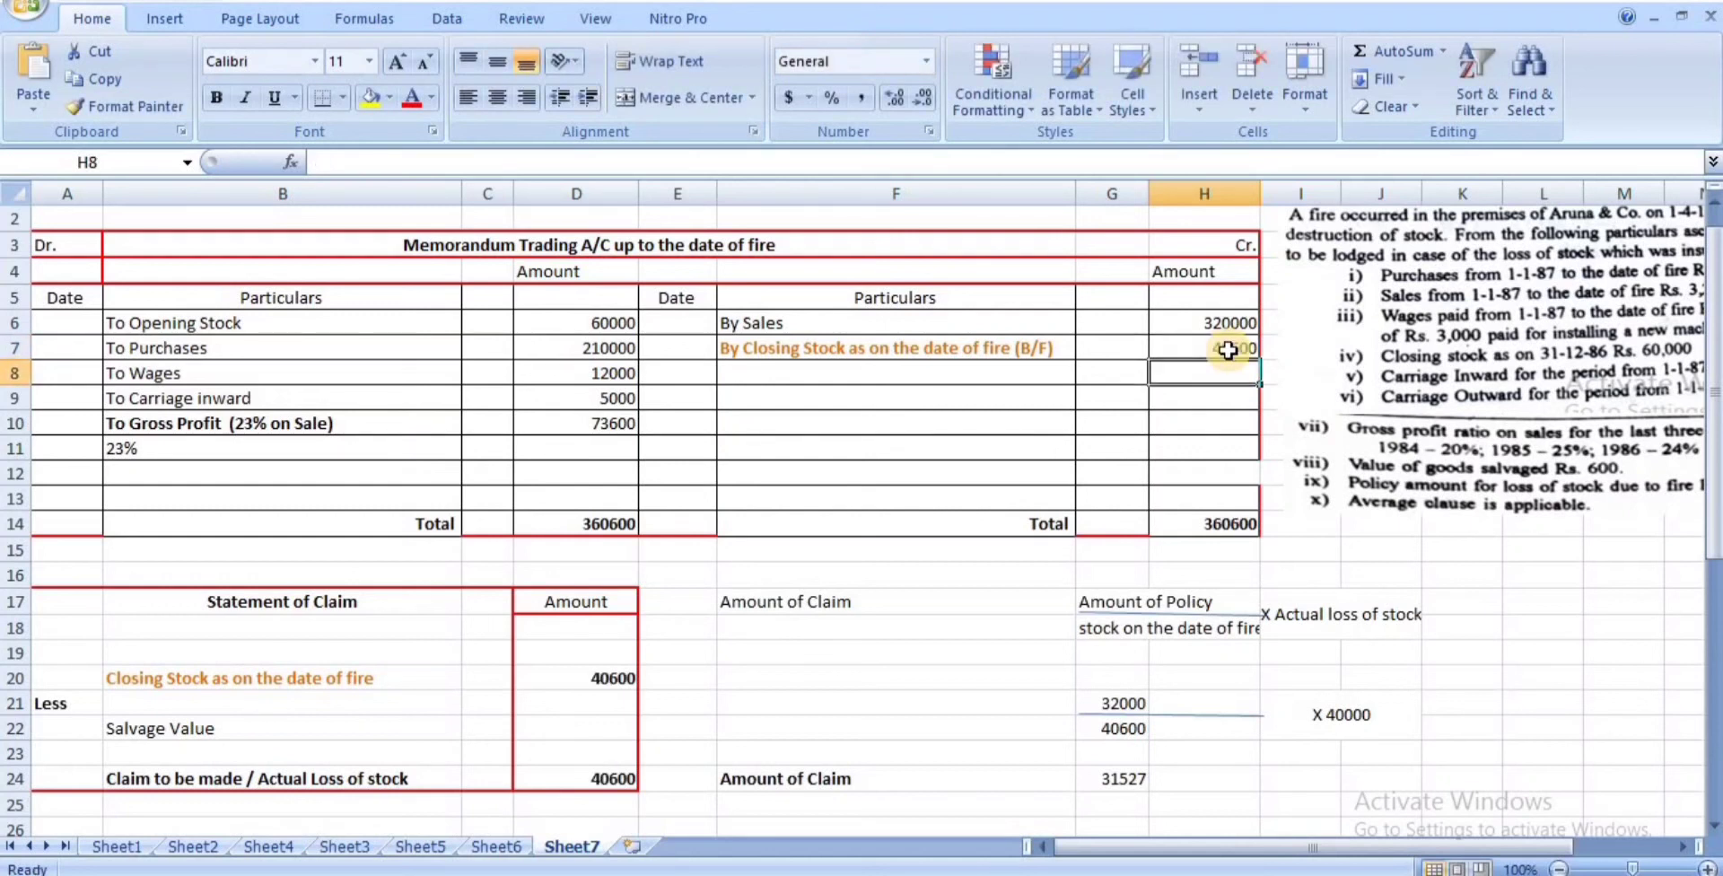
# - Enter 600 as the salvage value in D22 of the statement of claim, as given in the problem
pyautogui.moveTo(1359, 857); pyautogui.dragTo(1422, 852)
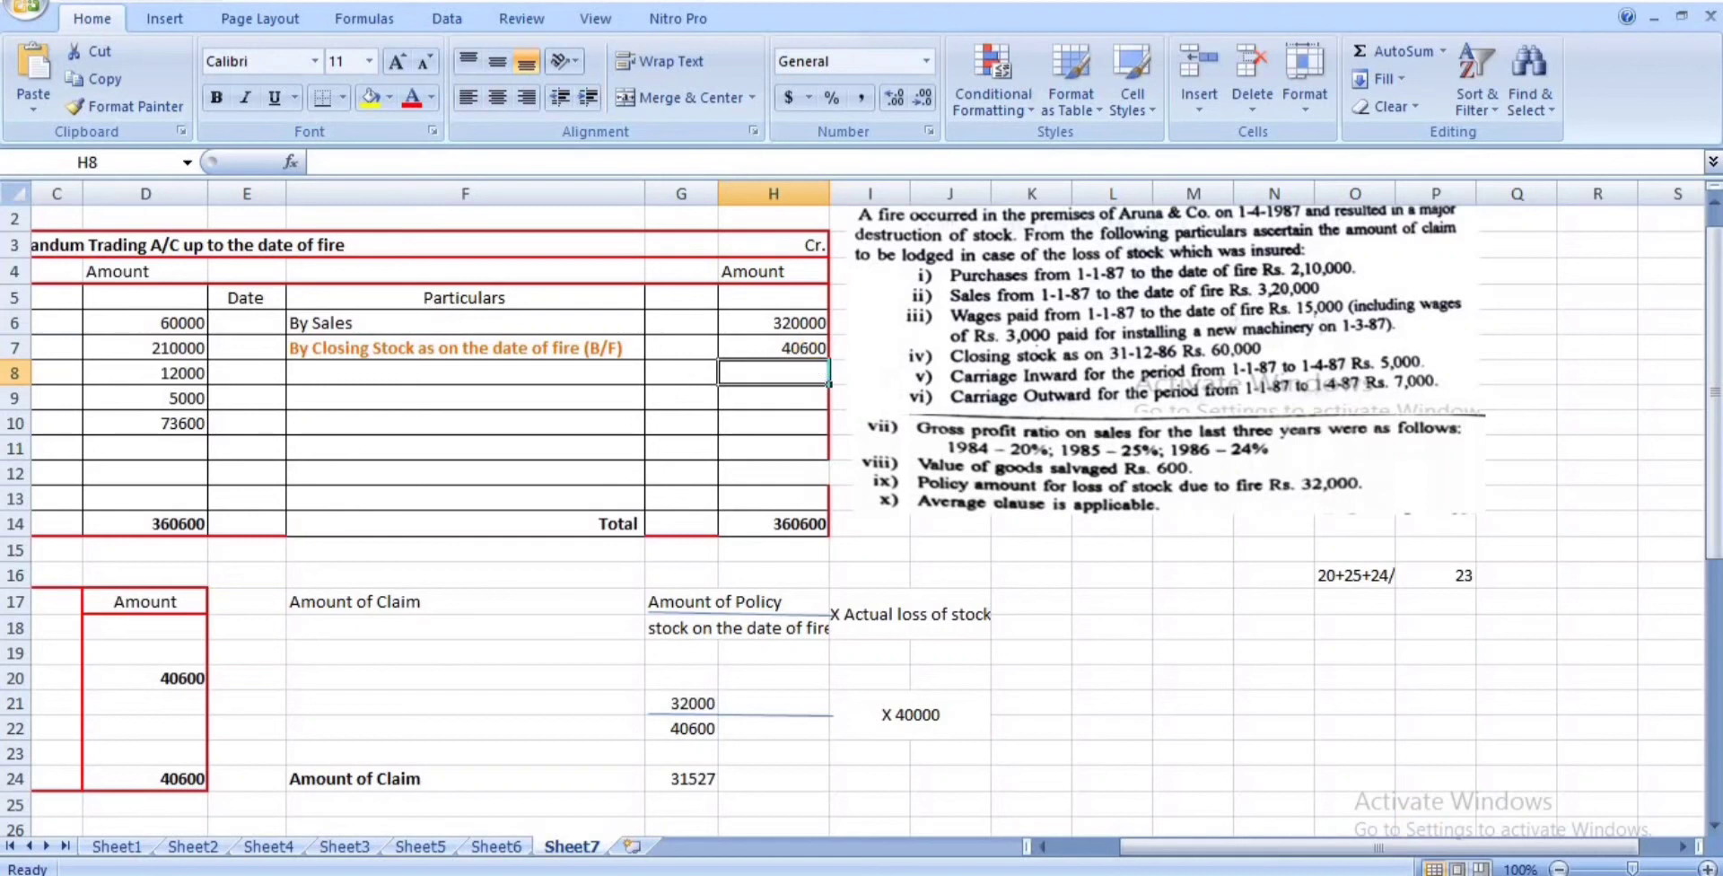
pyautogui.moveTo(1460, 850); pyautogui.dragTo(1460, 850)
pyautogui.moveTo(1288, 851); pyautogui.dragTo(1196, 849)
pyautogui.click(606, 729)
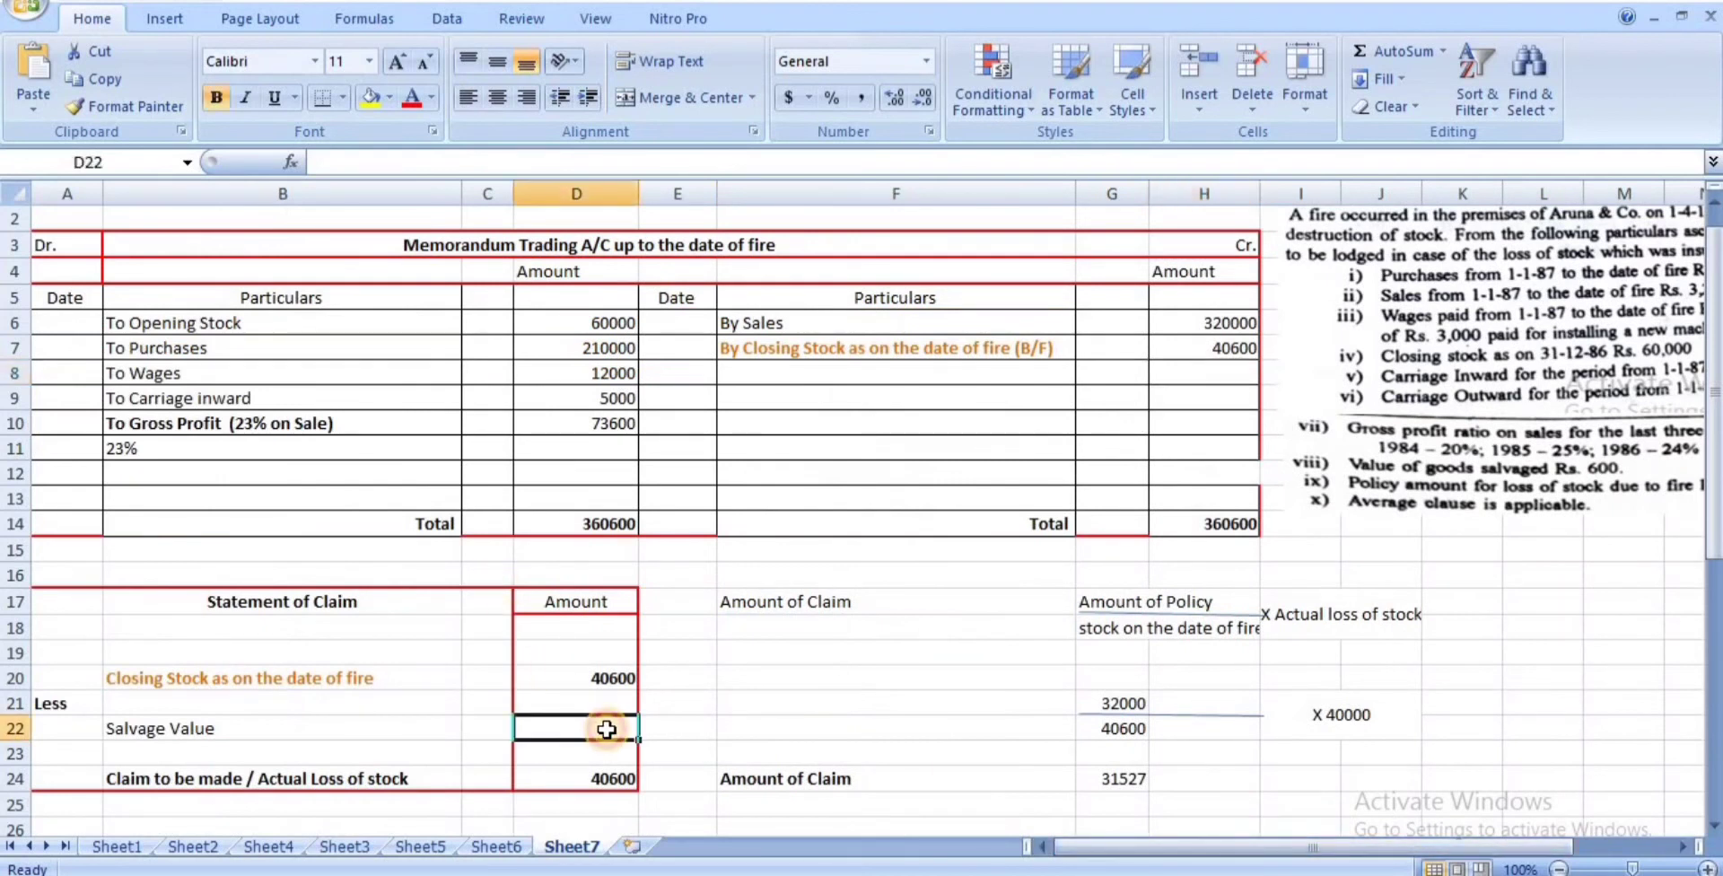
pyautogui.write('600')
pyautogui.press('Return')
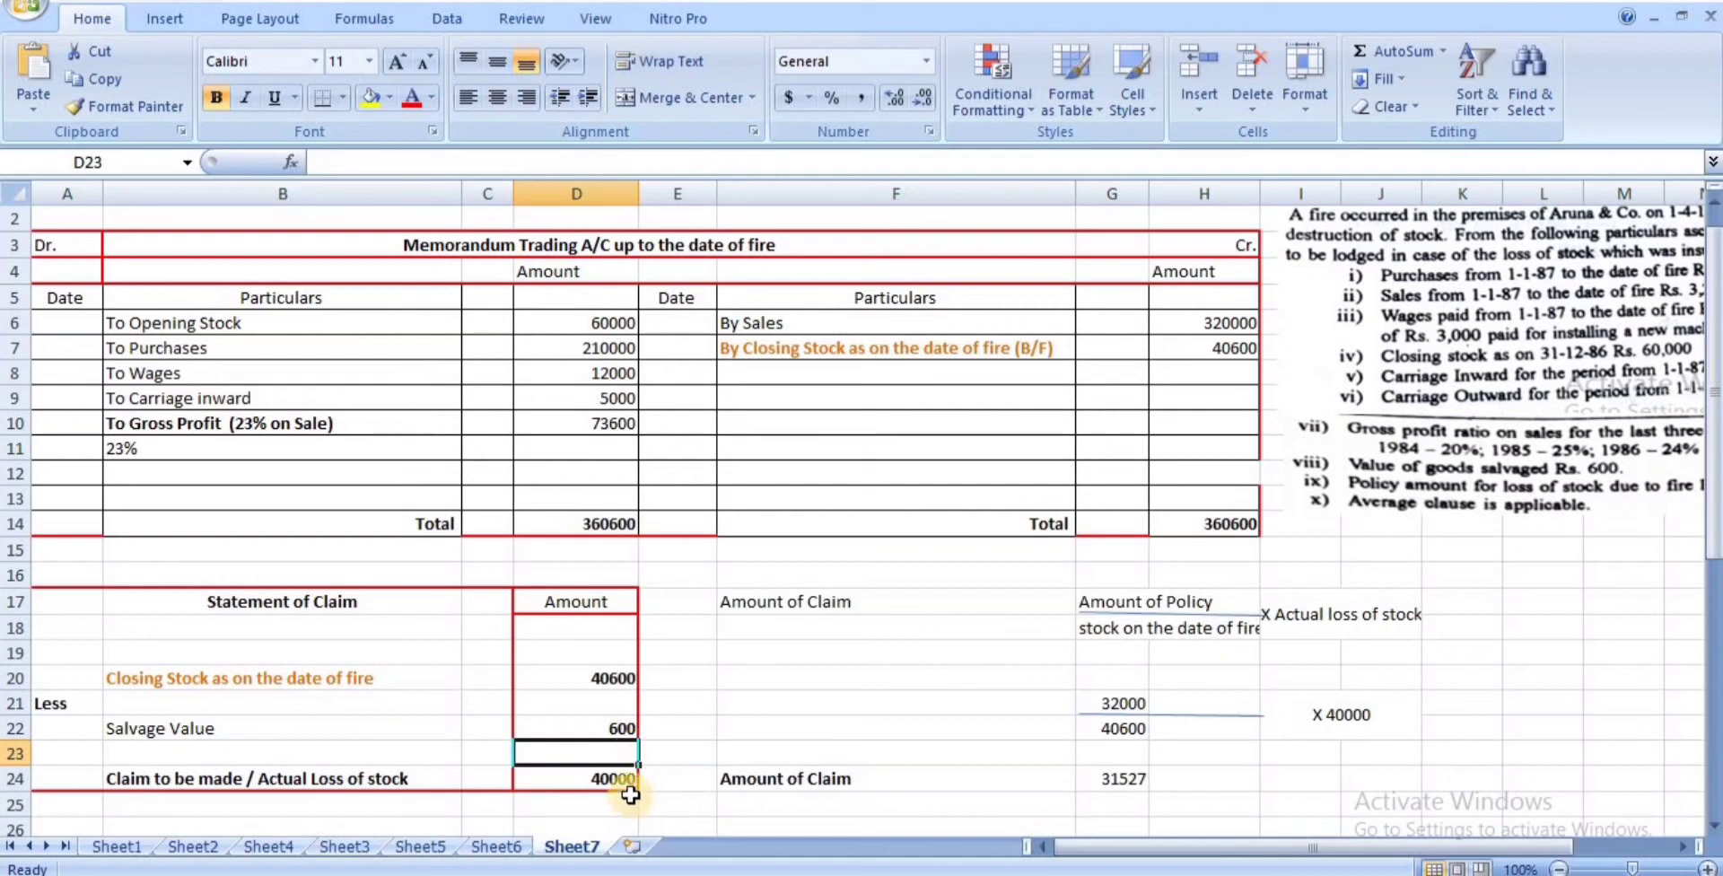
# - Examine the average clause calculation of the amount of claim beside the statement of claim, and open the fire insurance claim chart on Sheet4
pyautogui.moveTo(1361, 848); pyautogui.dragTo(1394, 848)
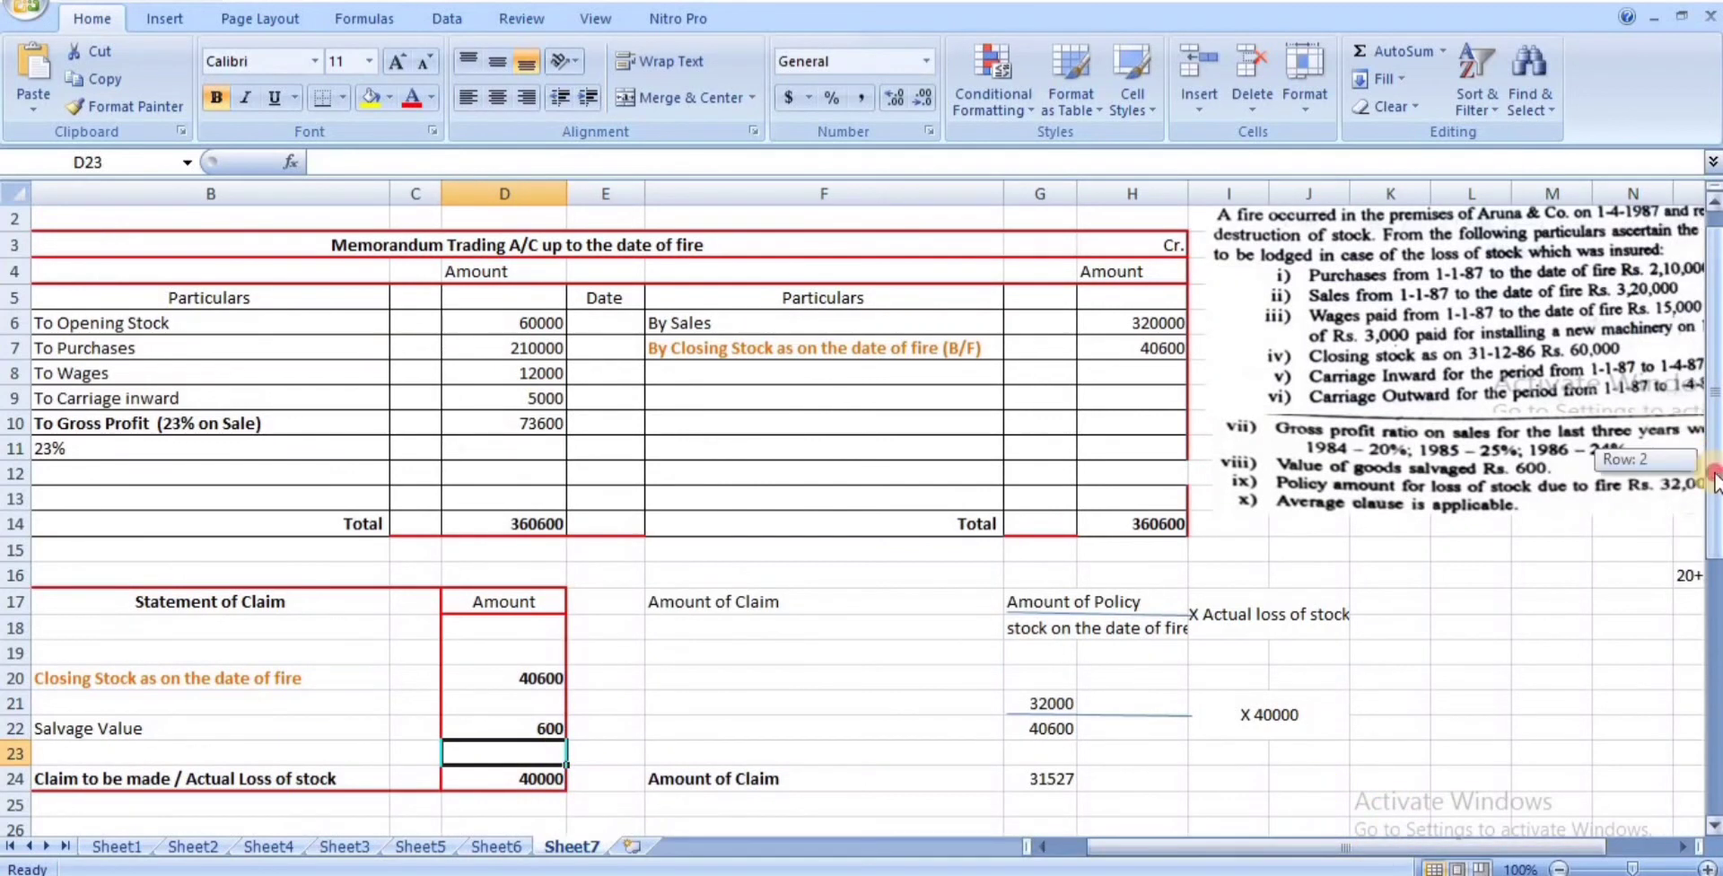
pyautogui.scroll(-1, 1700, 466)
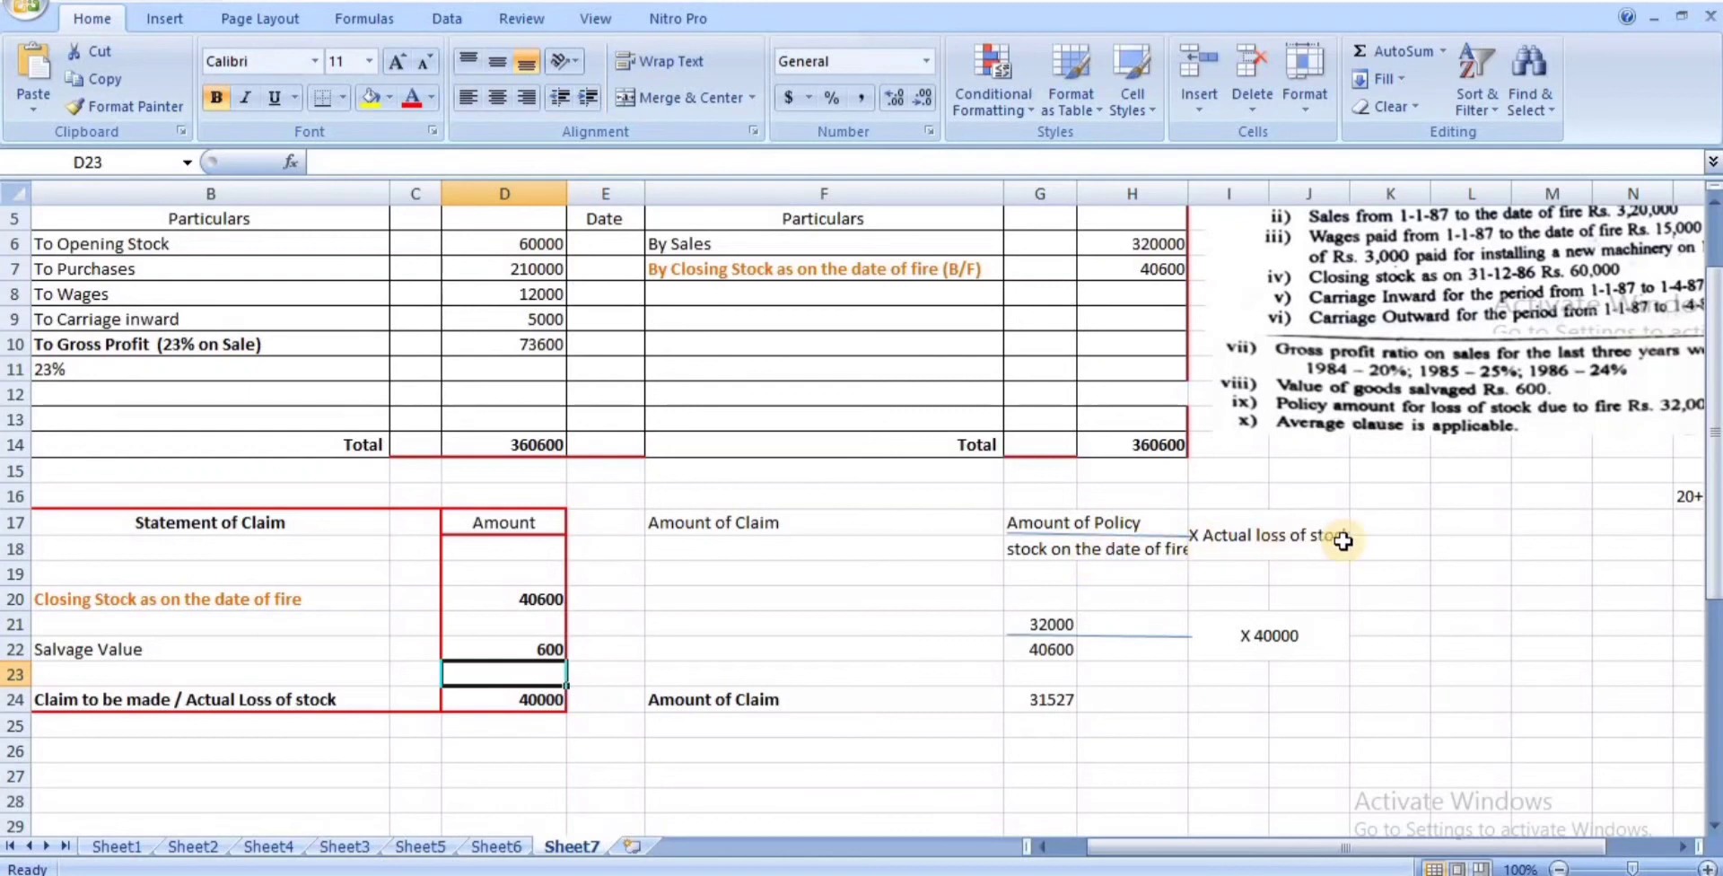
pyautogui.click(1059, 620)
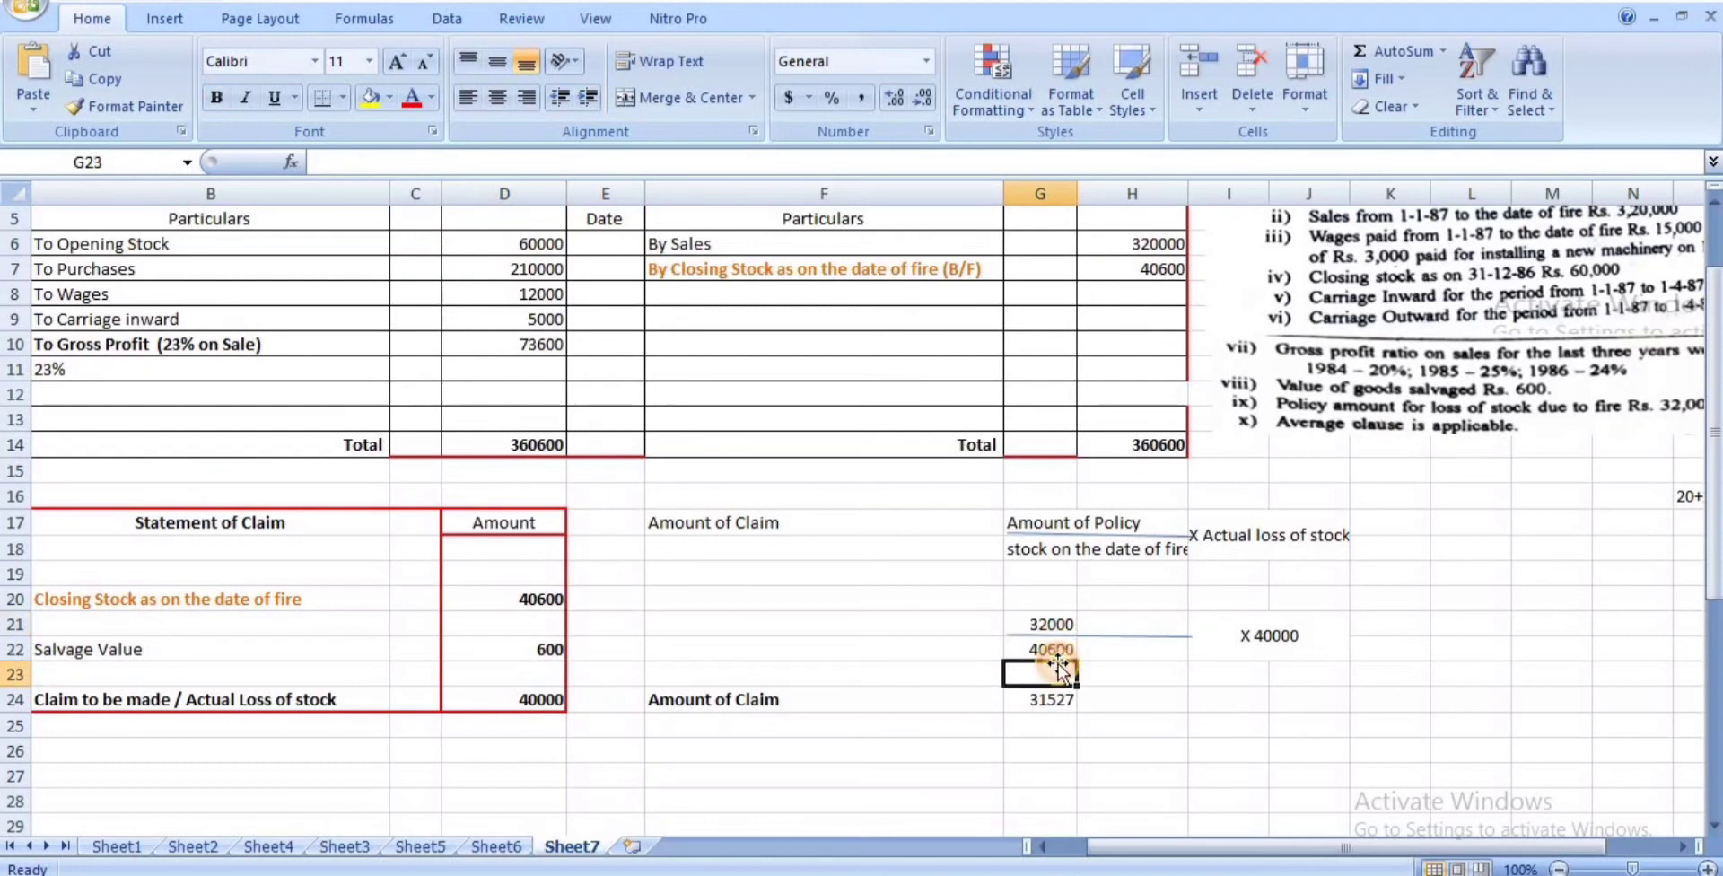
pyautogui.click(1052, 655)
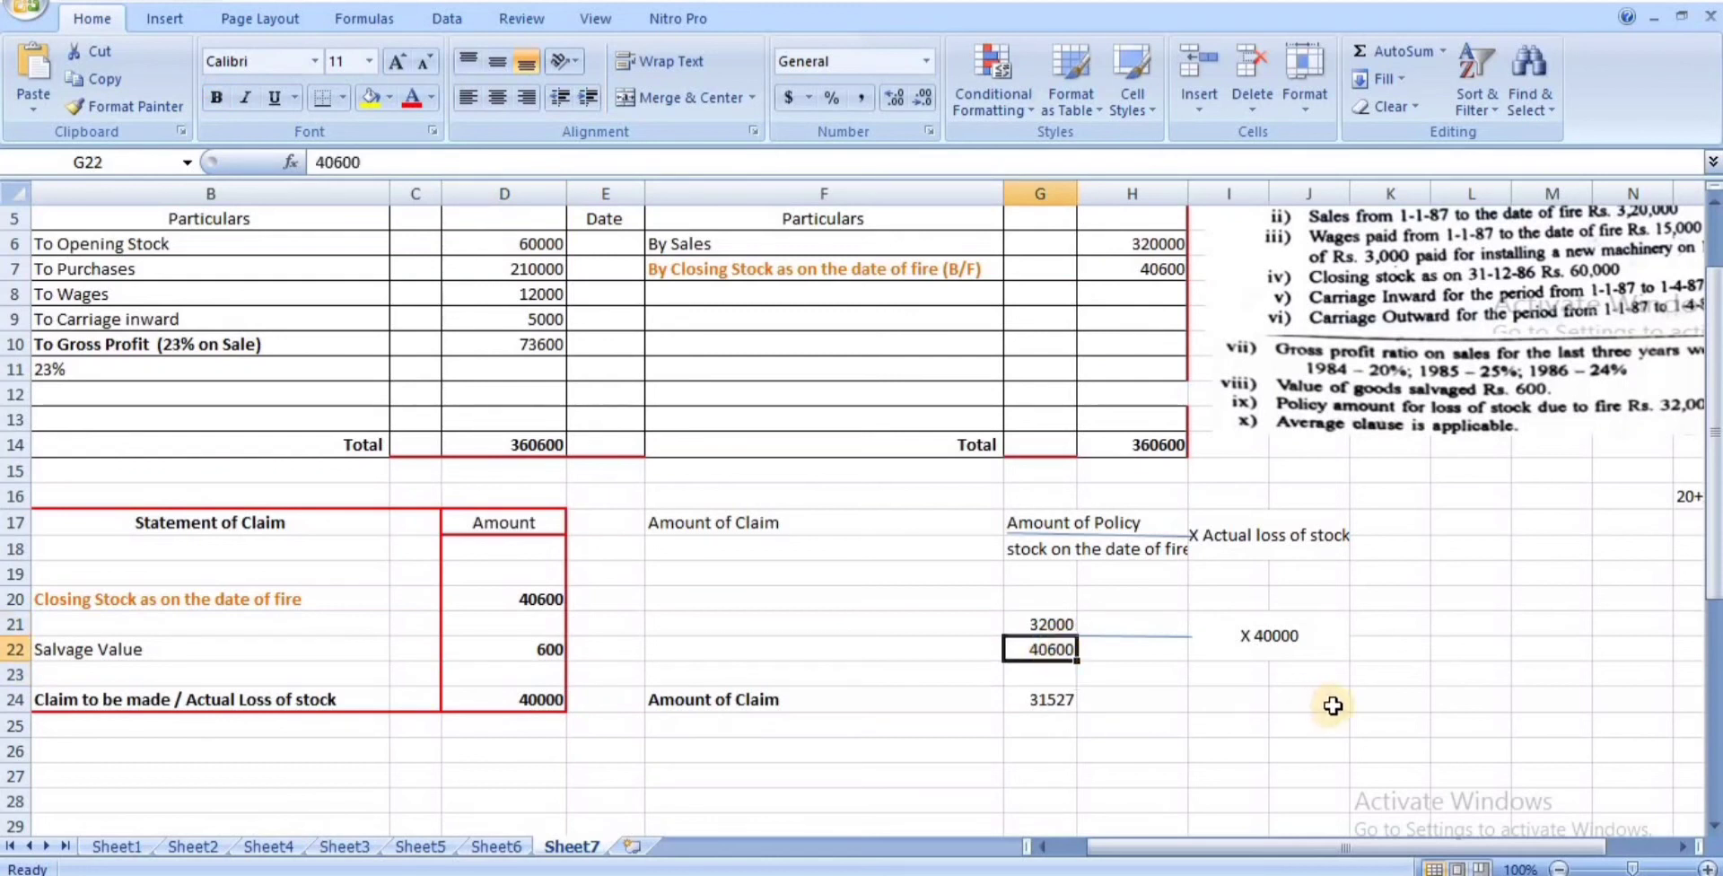
pyautogui.click(1278, 633)
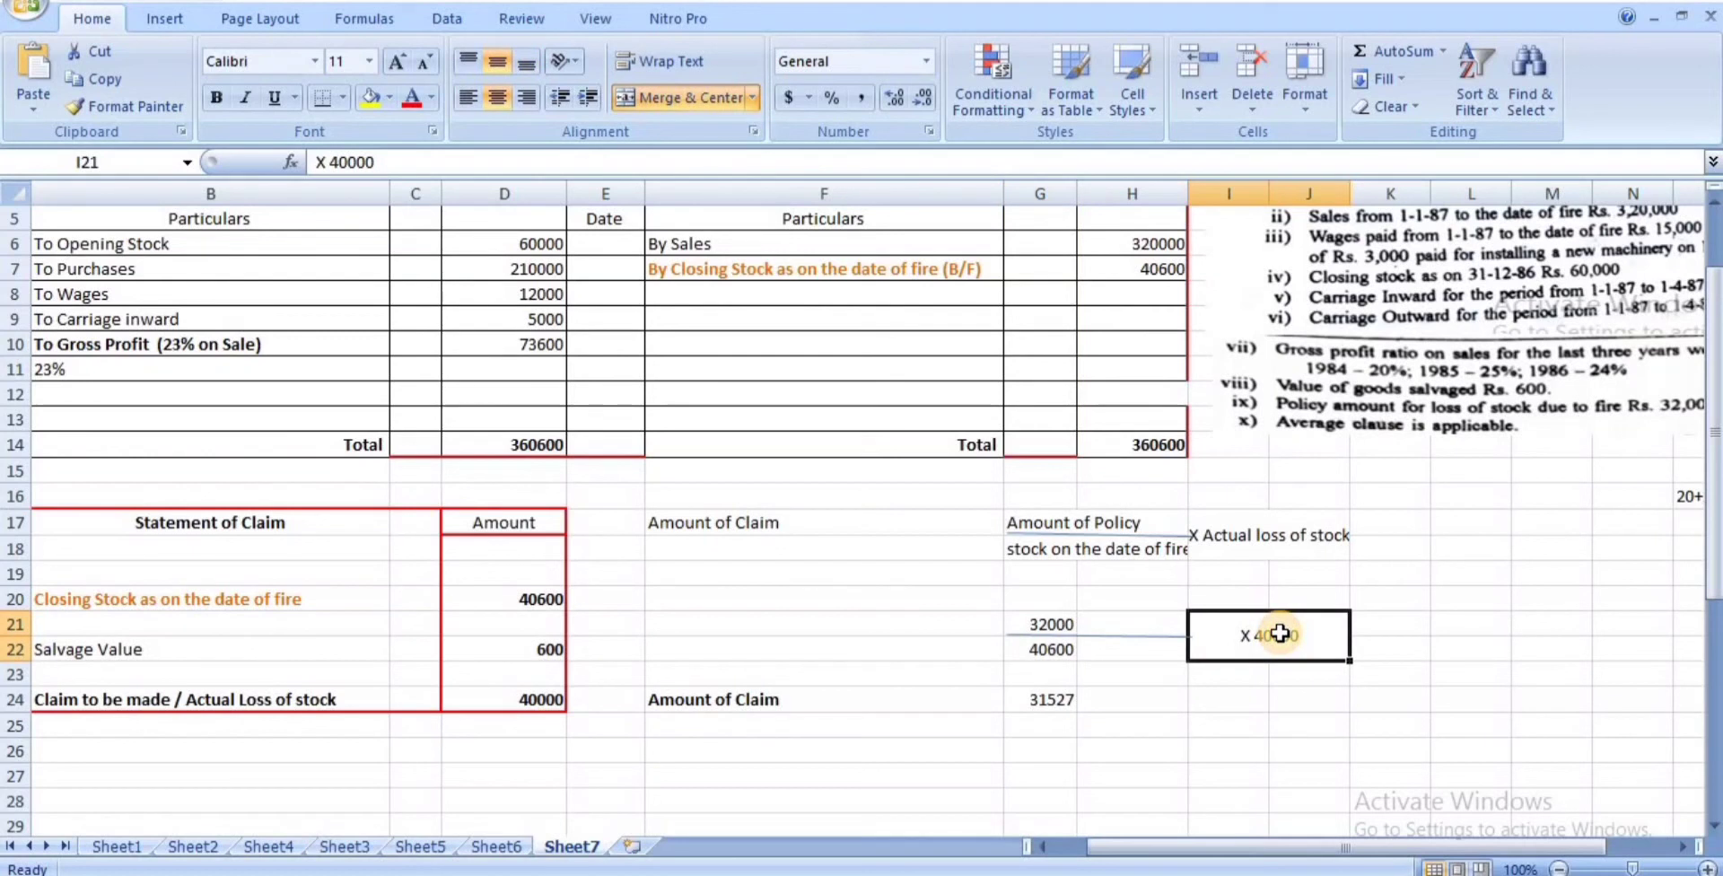
pyautogui.click(897, 698)
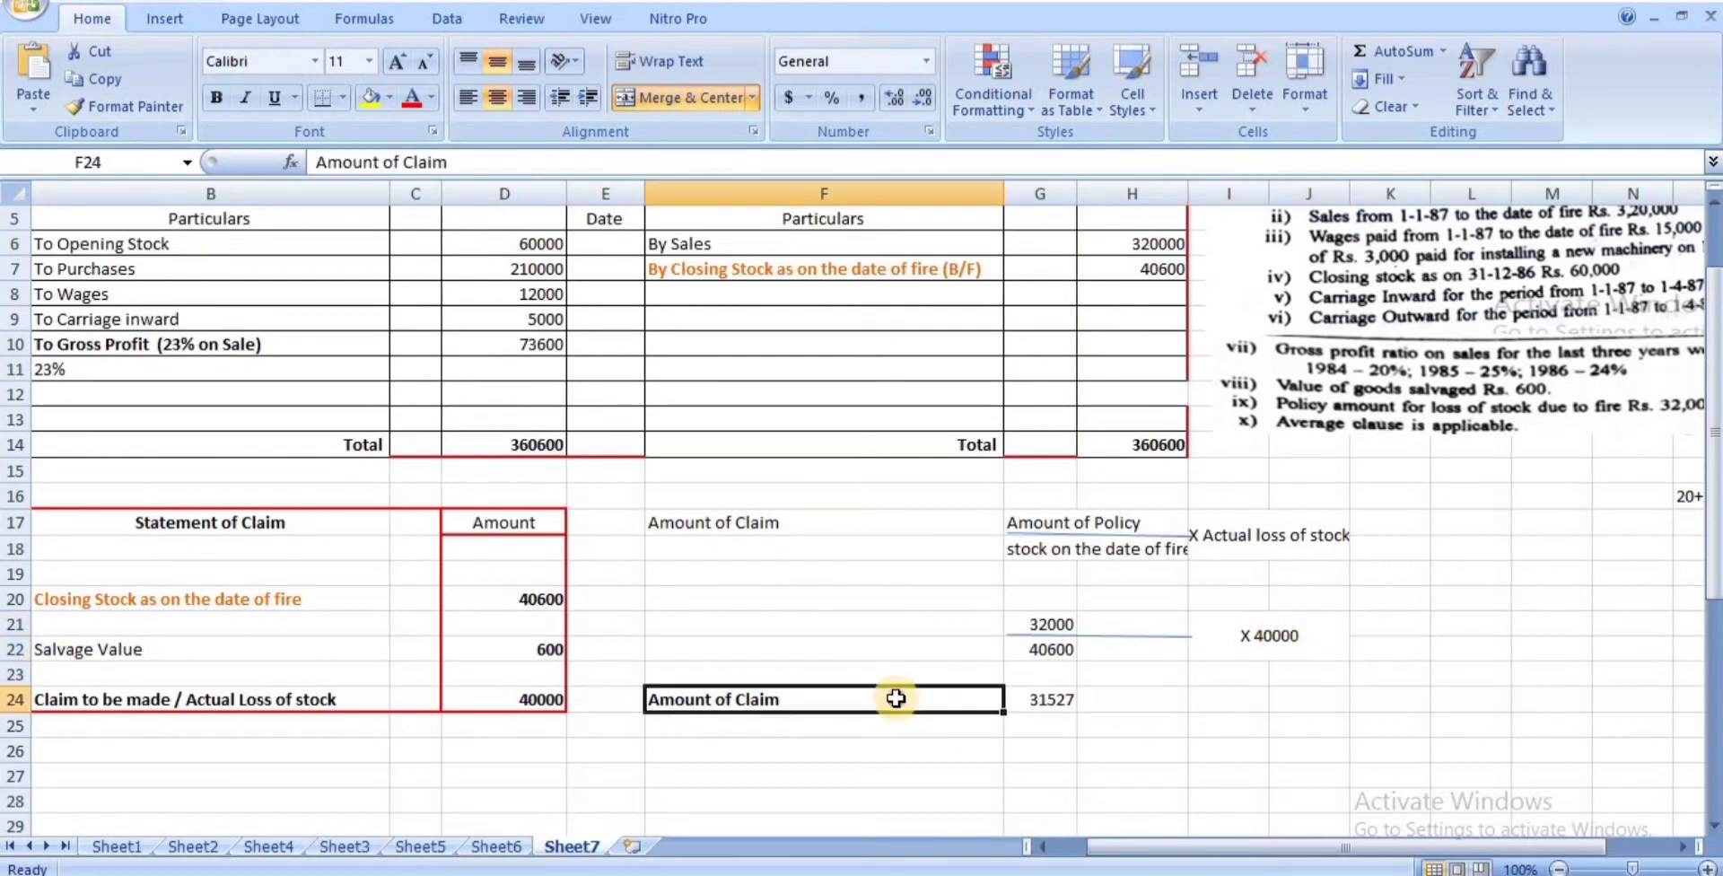
pyautogui.click(1066, 728)
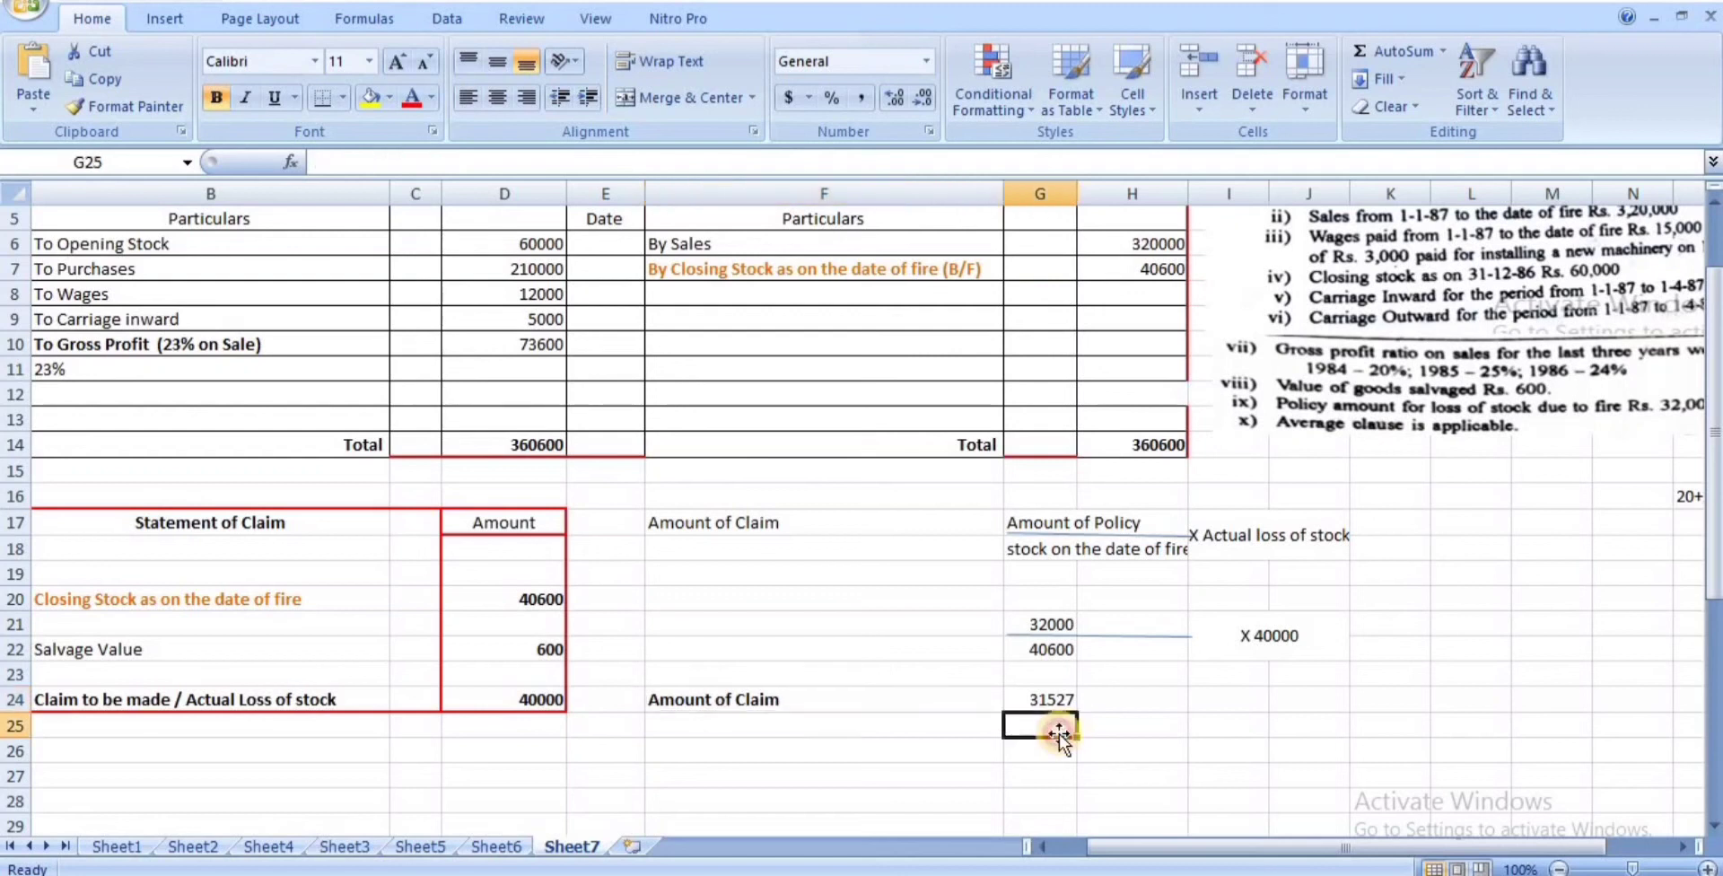
pyautogui.click(936, 691)
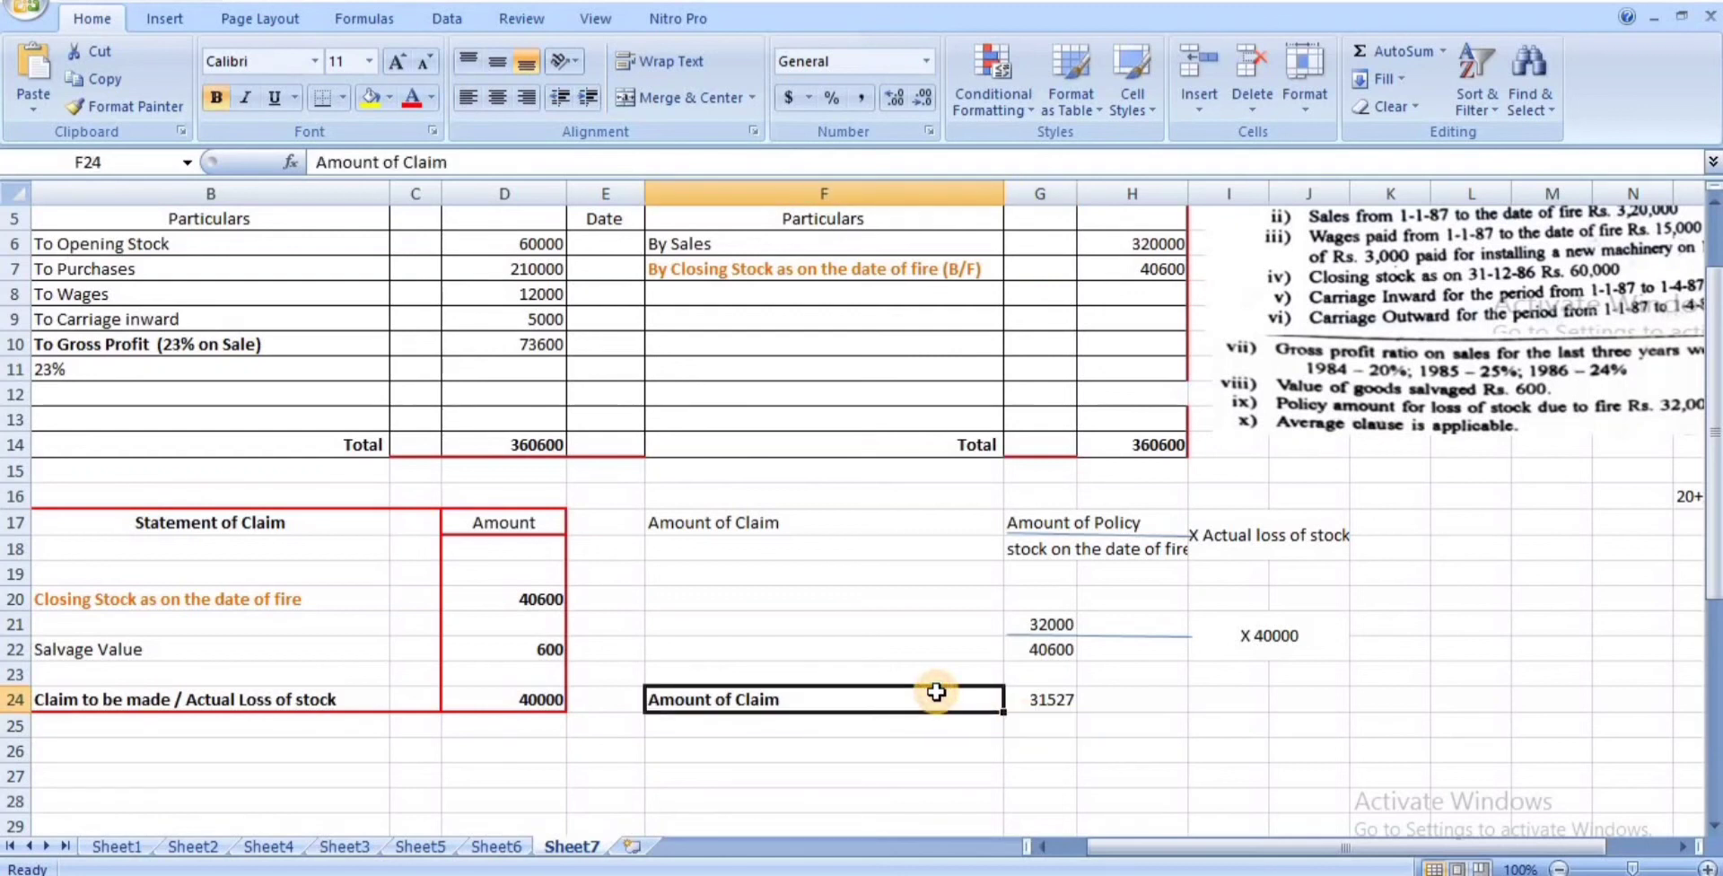
pyautogui.click(271, 846)
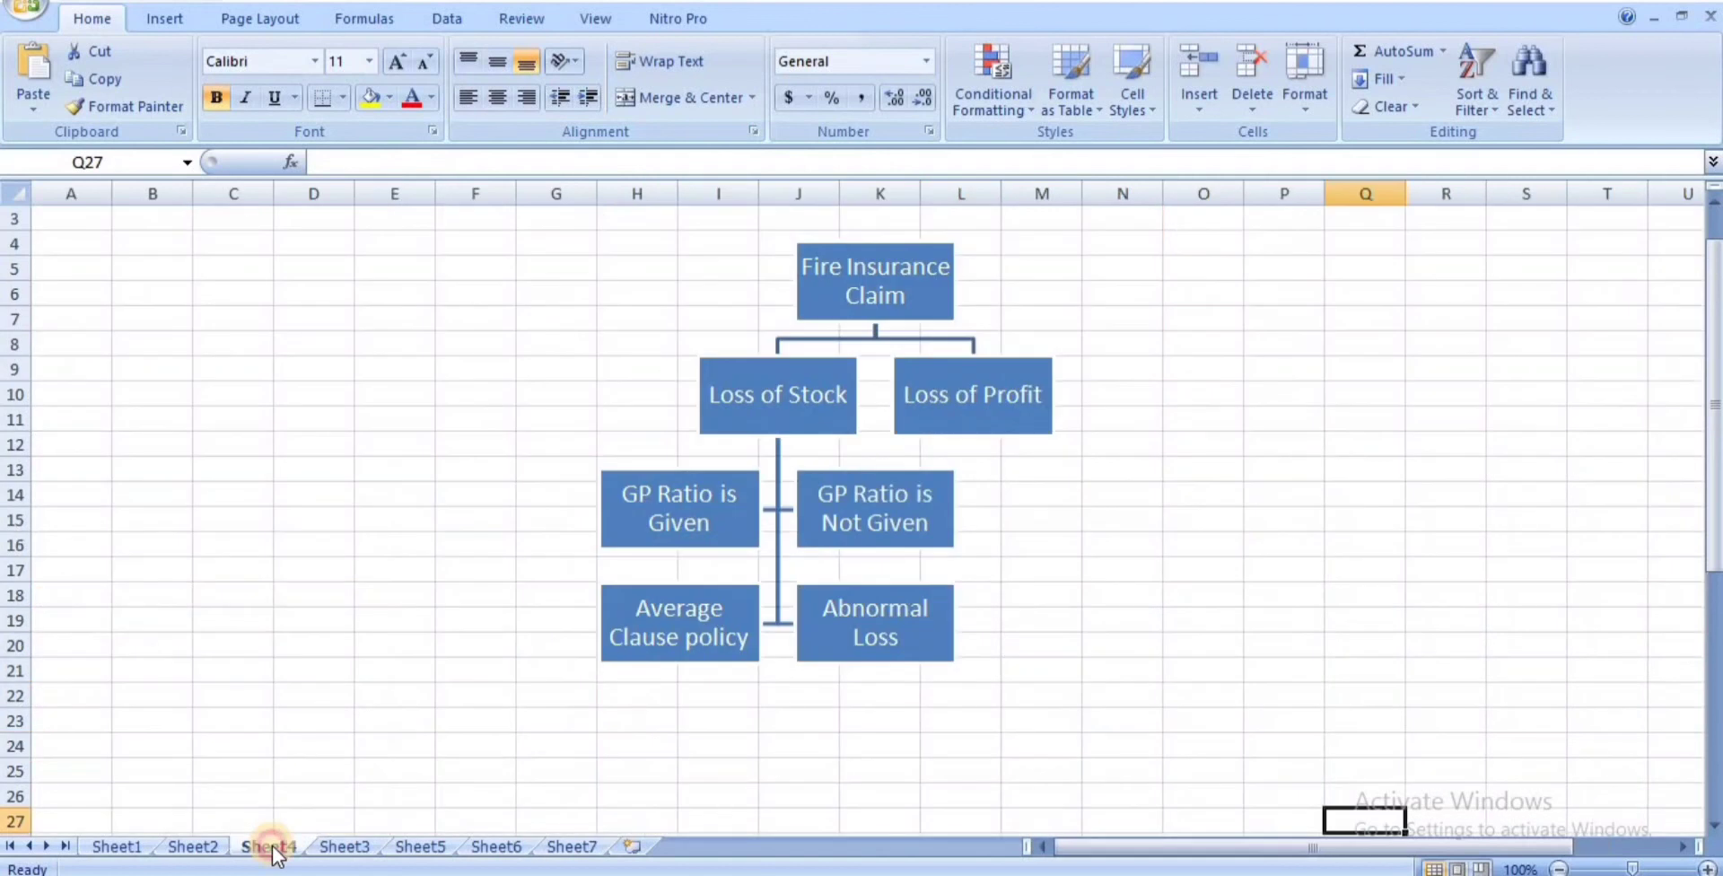